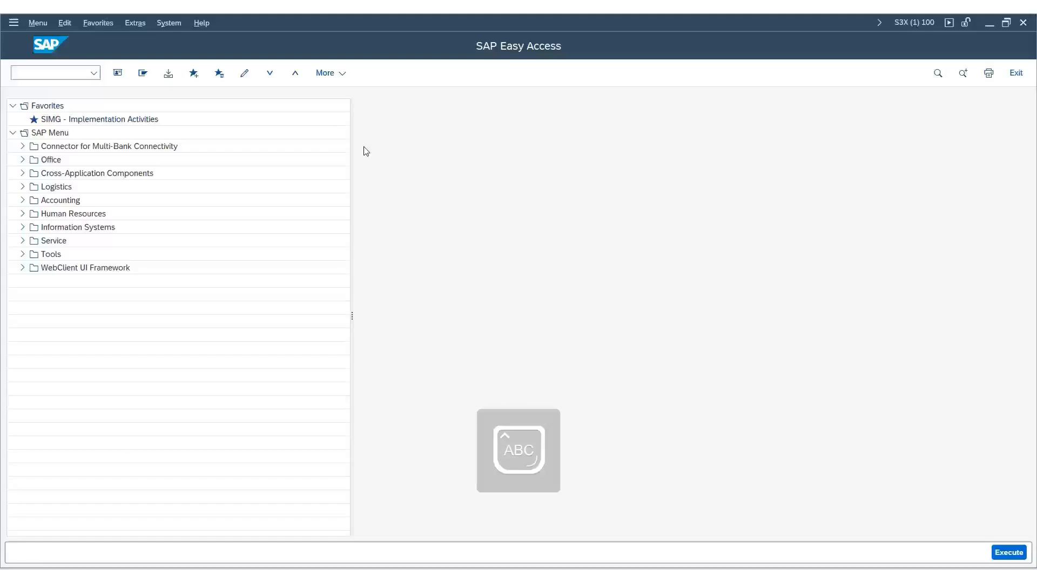
- Open the Implementation Guide activity Define Account Groups with Screen Layout (Vendors) under Supplier Accounts, Master Data, Preparations for Creating Supplier Master Data
{"action": "left_click", "coordinate": [152, 75]}
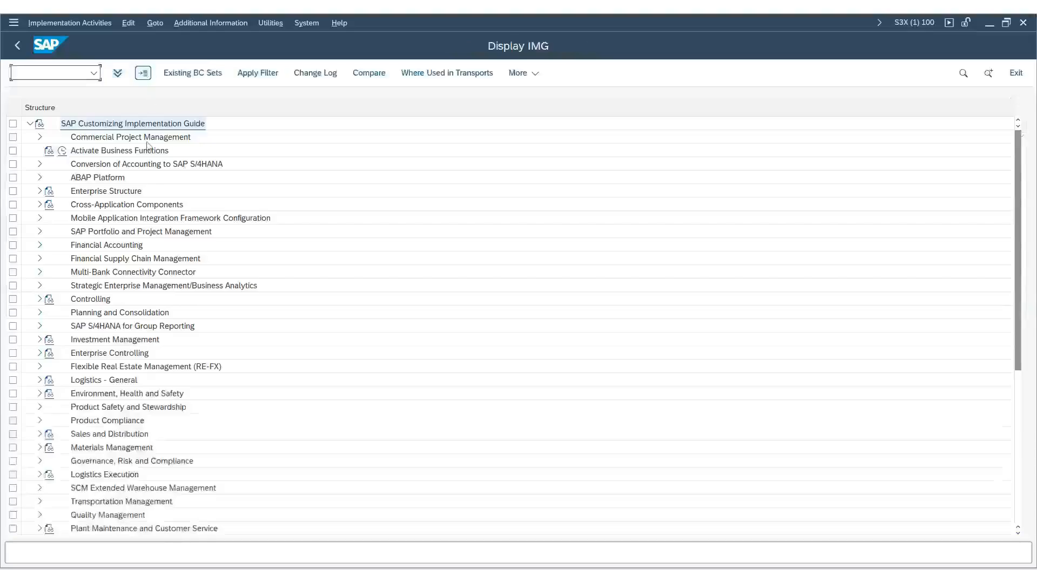
{"action": "left_click", "coordinate": [40, 246]}
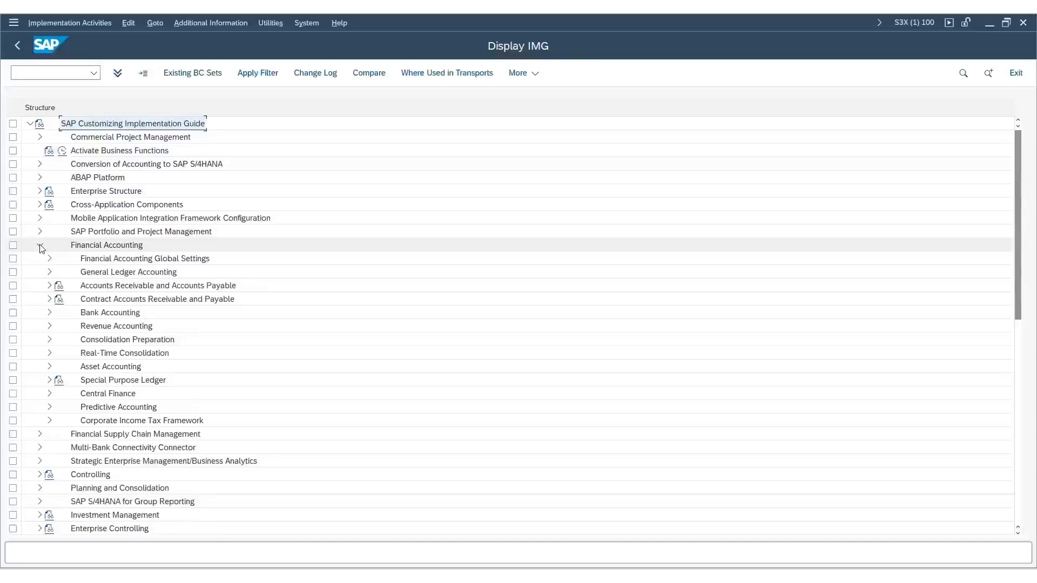
{"action": "left_click", "coordinate": [50, 285]}
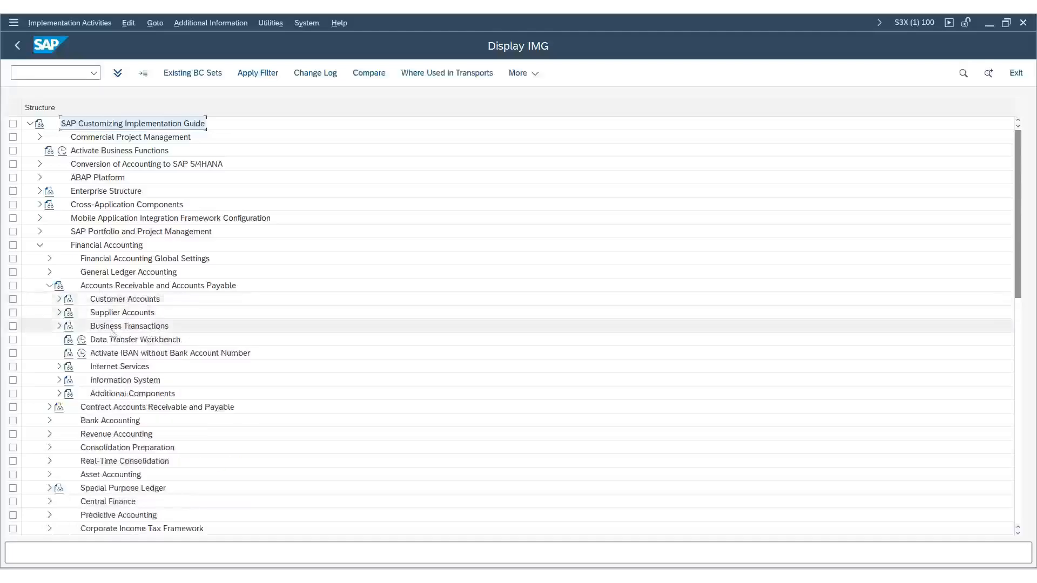
{"action": "left_click", "coordinate": [60, 313]}
{"action": "left_click", "coordinate": [69, 327]}
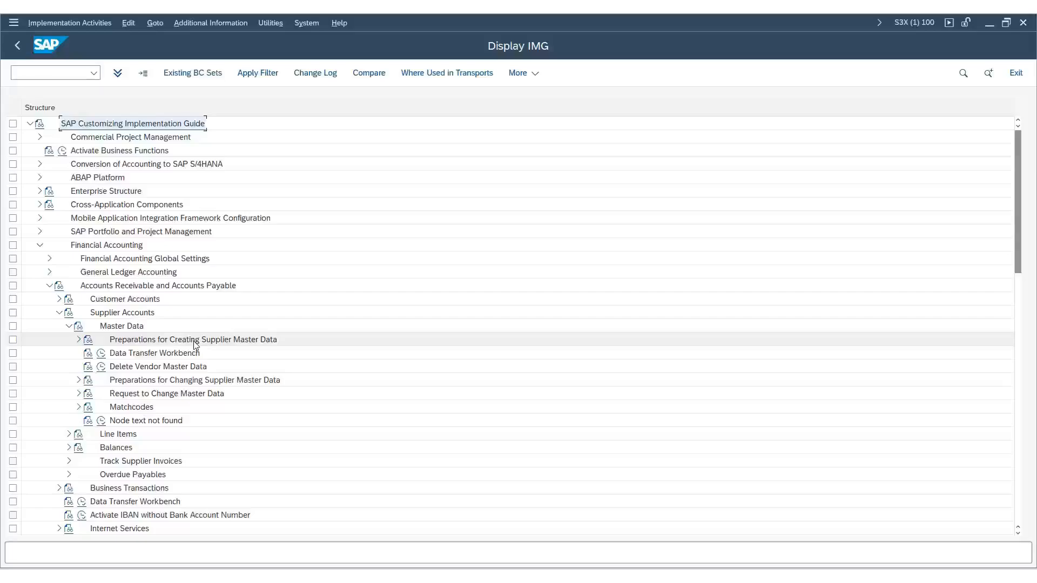
{"action": "left_click", "coordinate": [79, 341]}
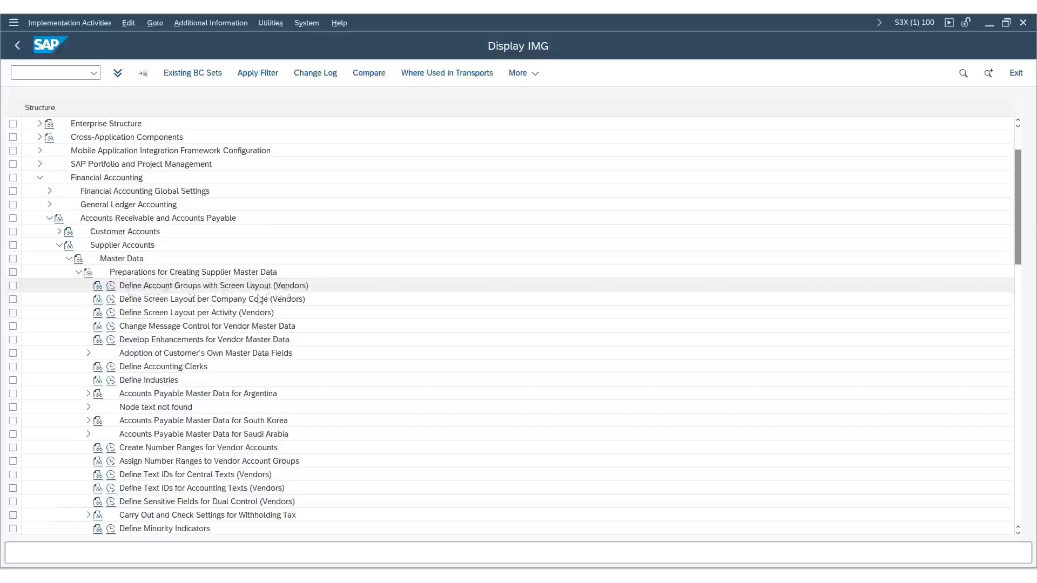
{"action": "left_click", "coordinate": [111, 287]}
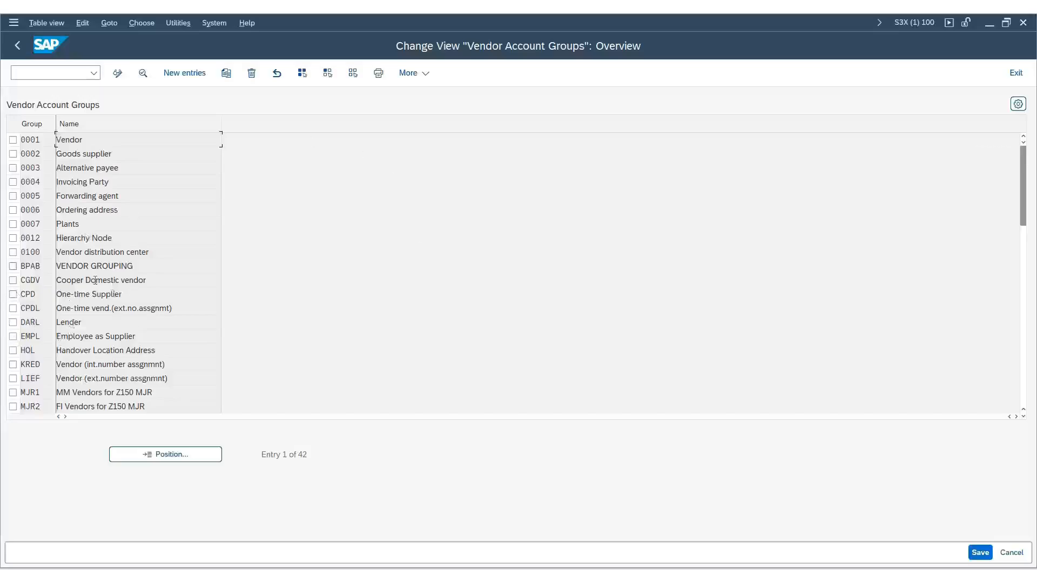
- Start a new entry in the vendor account groups with the account group key SVGL
{"action": "scroll", "coordinate": [92, 270], "scroll_direction": "down", "scroll_amount": 1}
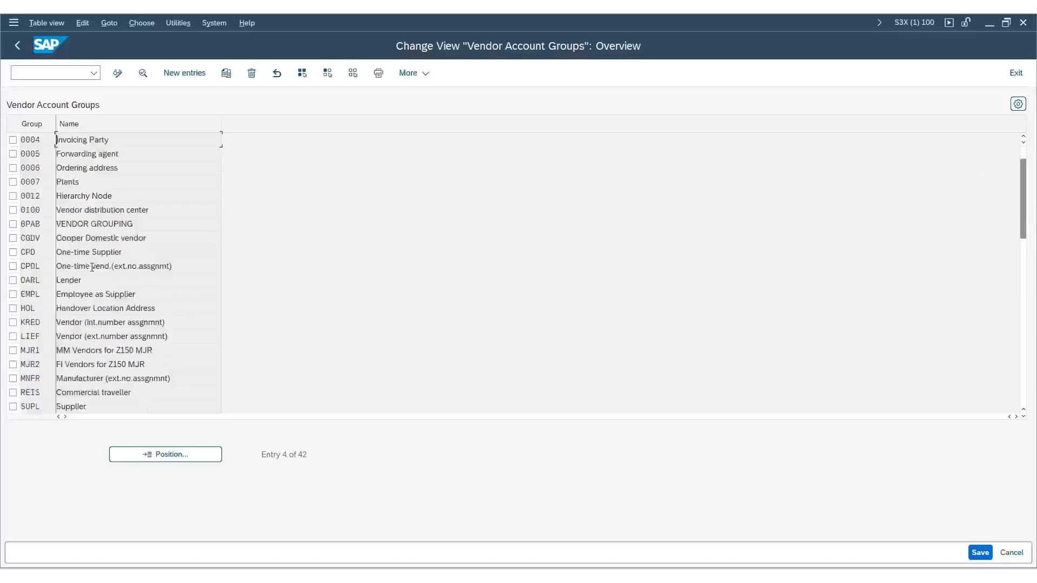
{"action": "scroll", "coordinate": [66, 244], "scroll_direction": "up", "scroll_amount": 1}
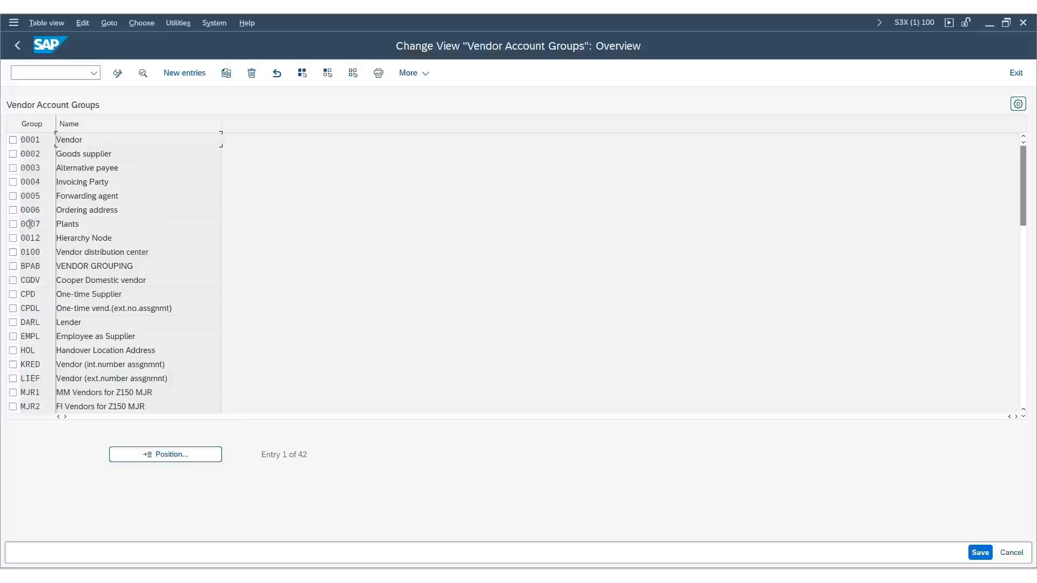
{"action": "left_click", "coordinate": [12, 143]}
{"action": "left_click", "coordinate": [13, 140]}
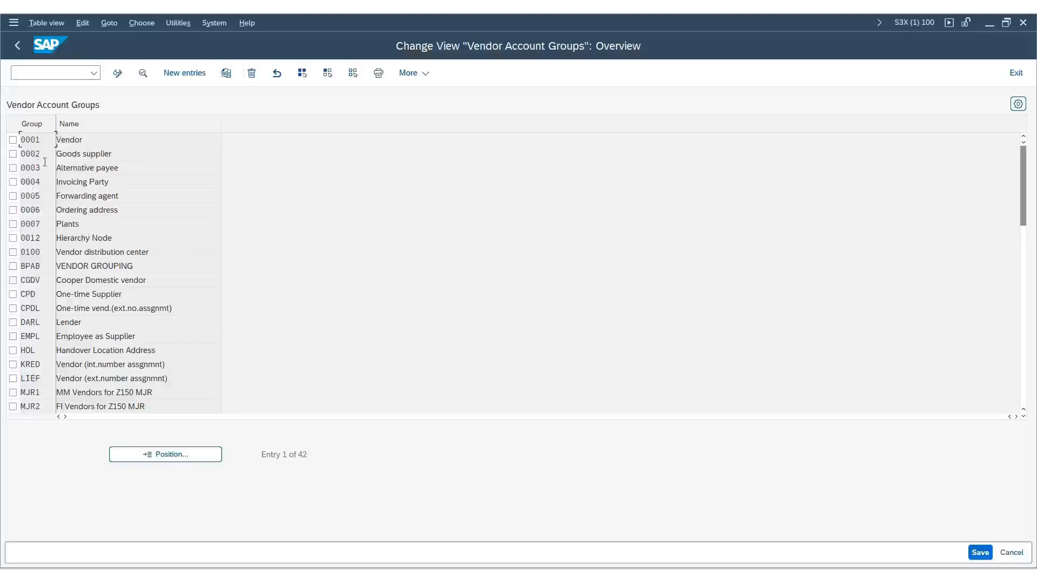
{"action": "left_click", "coordinate": [193, 77]}
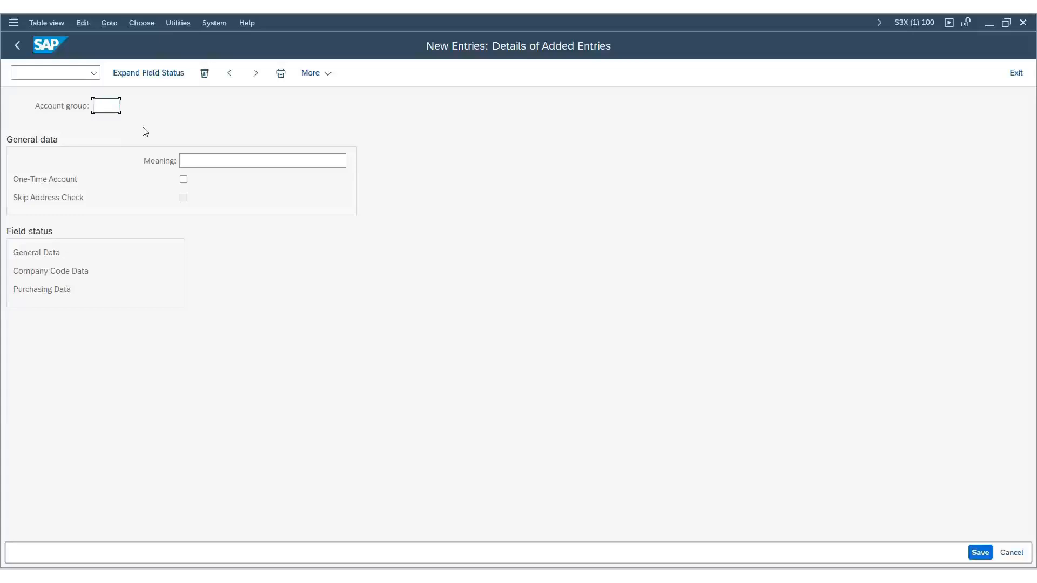
{"action": "type", "text": "SAV"}
{"action": "type", "text": "L"}
{"action": "key", "text": "BackSpace"}
{"action": "key", "text": "BackSpace"}
{"action": "key", "text": "BackSpace"}
{"action": "type", "text": "VGL"}
{"action": "key", "text": "Tab"}
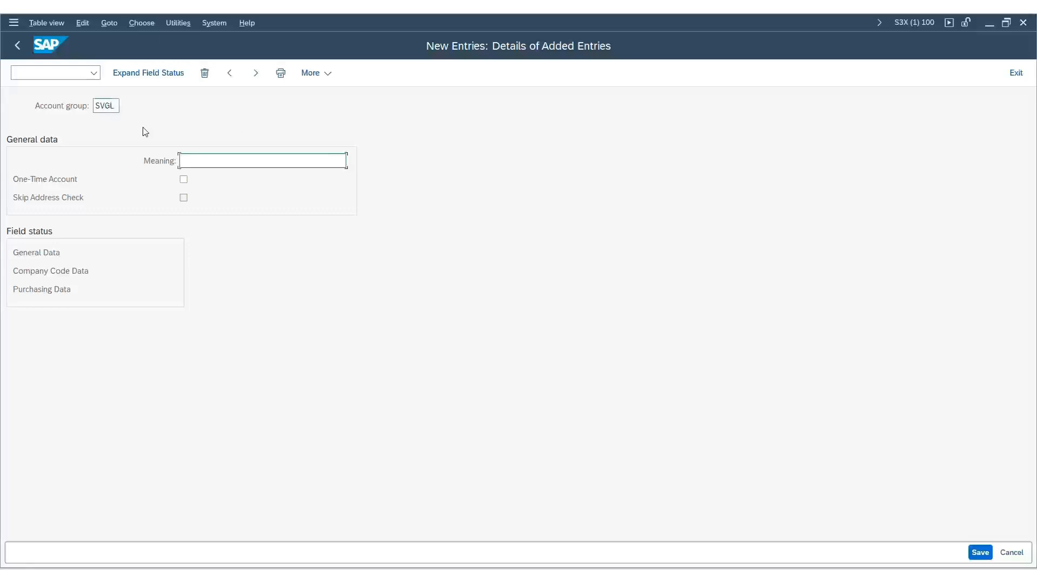
- Set the meaning of account group SVGL to "Local Vendor- SUK1"
{"action": "type", "text": "Loca"}
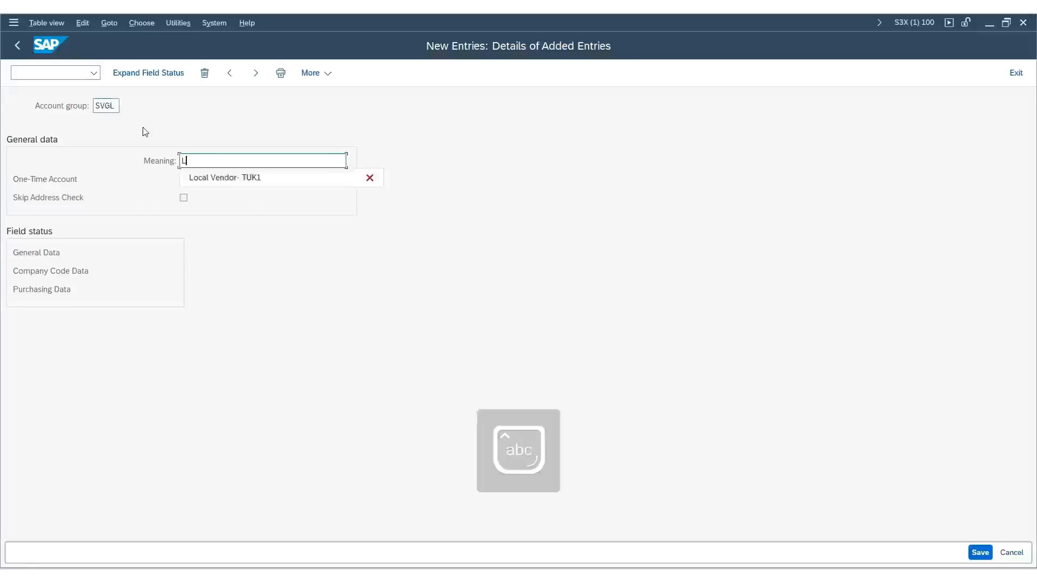
{"action": "key", "text": "Down"}
{"action": "key", "text": "BackSpace"}
{"action": "key", "text": "BackSpace"}
{"action": "key", "text": "BackSpace"}
{"action": "key", "text": "BackSpace"}
{"action": "type", "text": "suk1"}
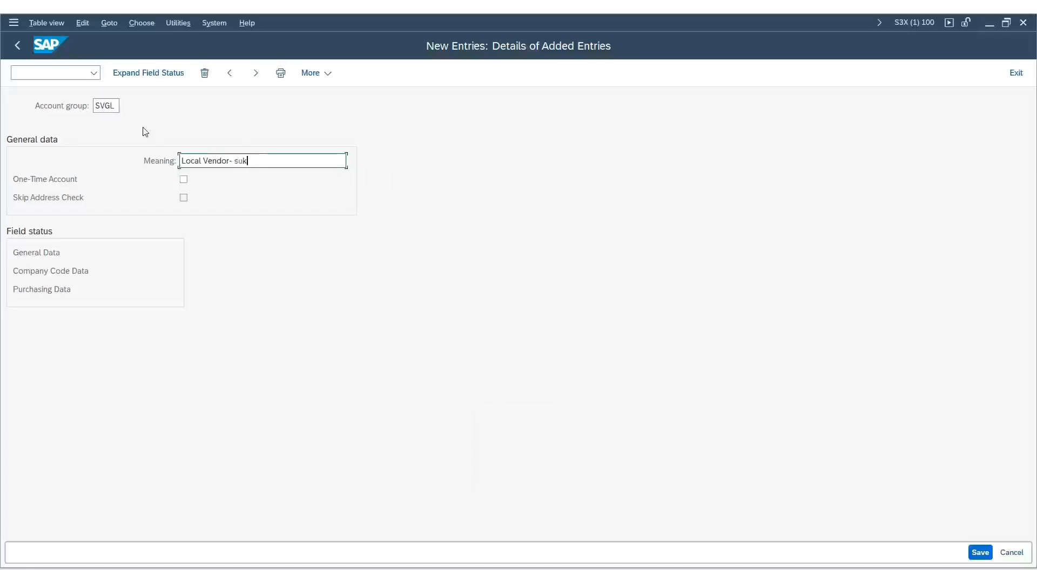
{"action": "key", "text": "BackSpace"}
{"action": "key", "text": "BackSpace"}
{"action": "key", "text": "BackSpace"}
{"action": "key", "text": "BackSpace"}
{"action": "key", "text": "Caps_Lock"}
{"action": "type", "text": "SUK1"}
- Review the Address field status under General Data, then save account group SVGL to customizing request S3XK900885 and return to the overview
{"action": "left_click", "coordinate": [45, 257]}
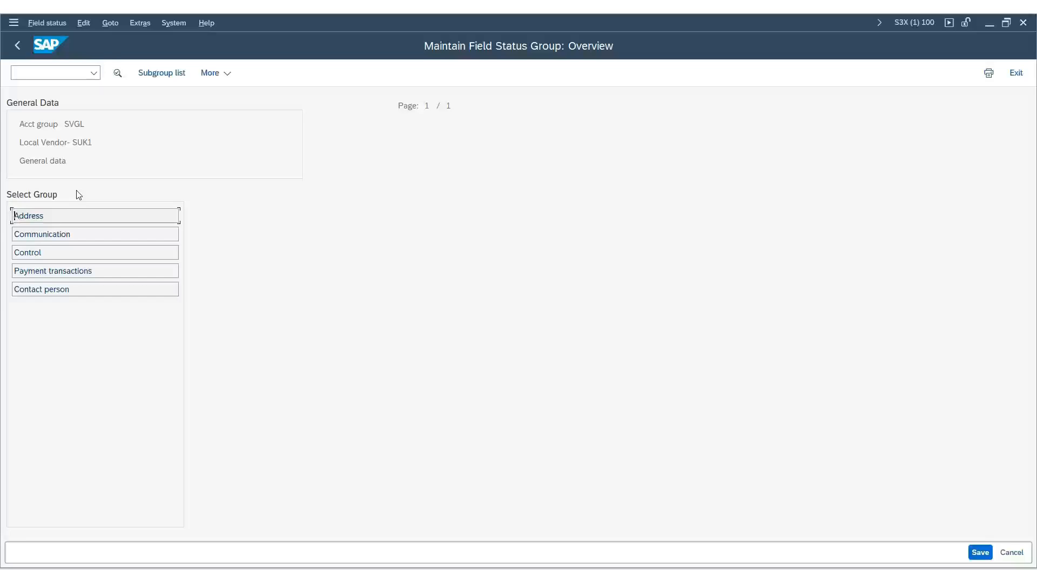
{"action": "double_click", "coordinate": [32, 216]}
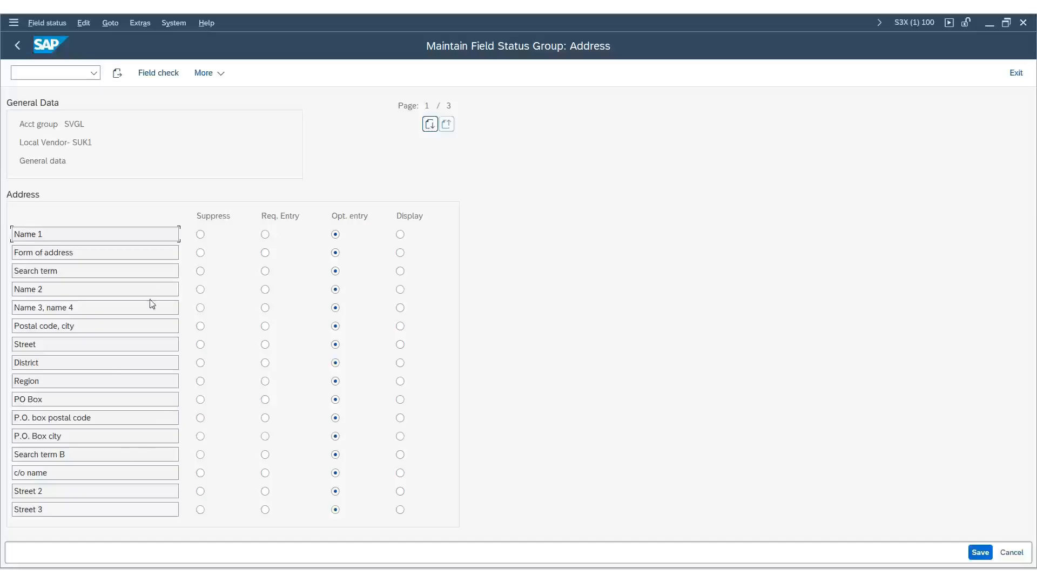
{"action": "left_click", "coordinate": [980, 552]}
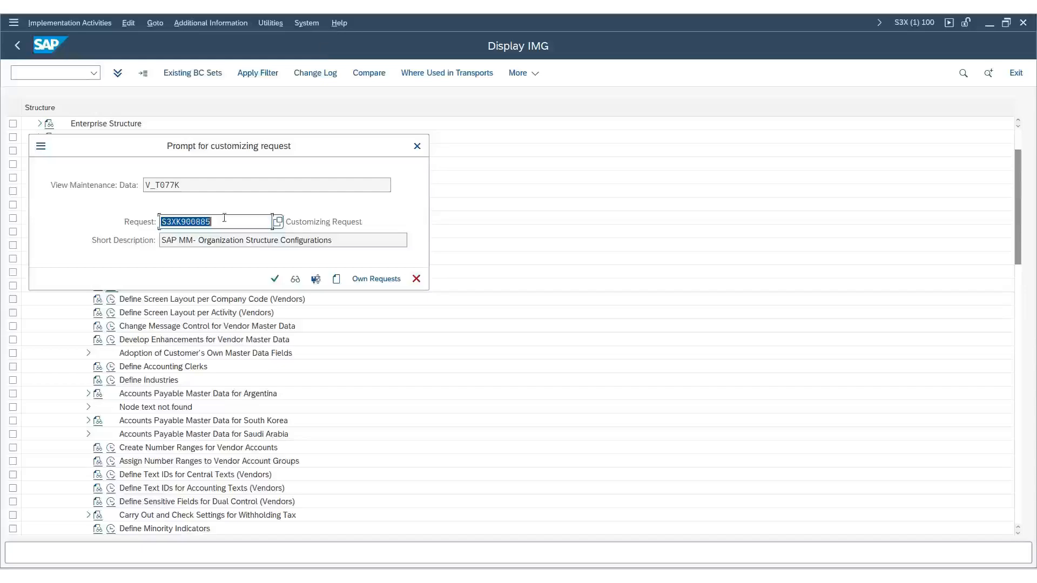
{"action": "left_click", "coordinate": [274, 280]}
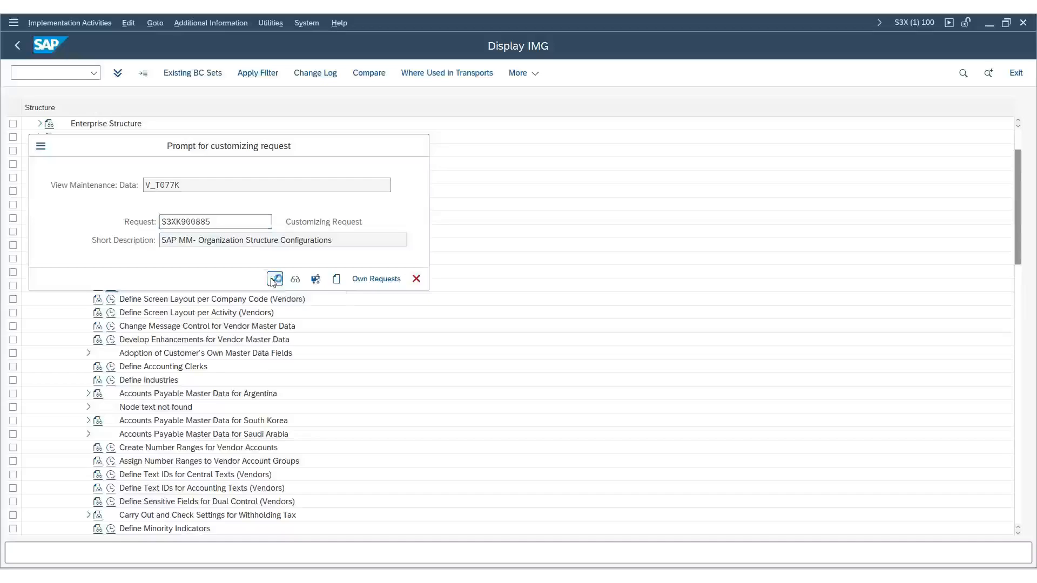
{"action": "left_click", "coordinate": [22, 48]}
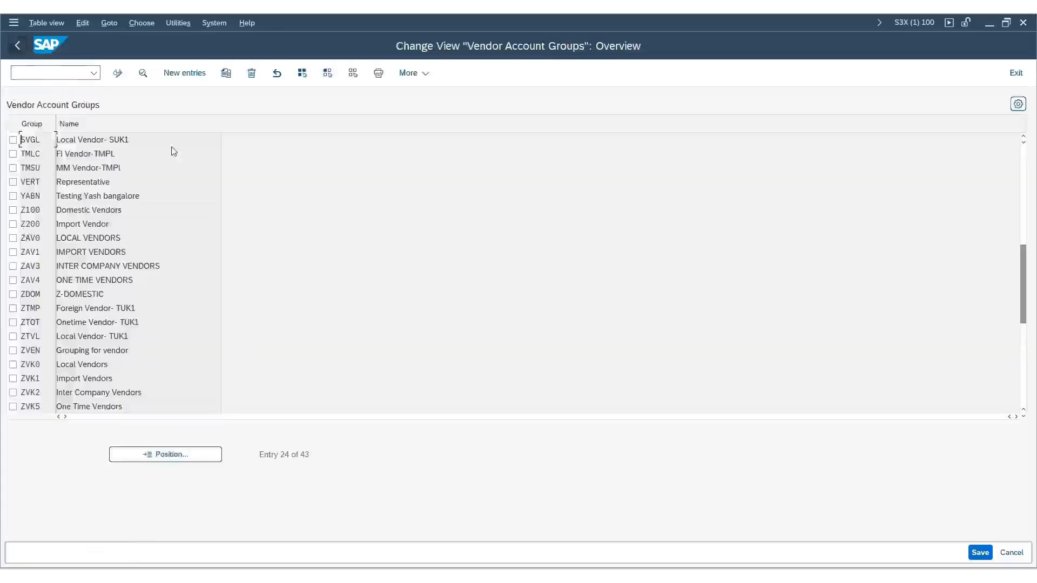
- Start another vendor account group entry with the key SVGF
{"action": "left_click", "coordinate": [170, 74]}
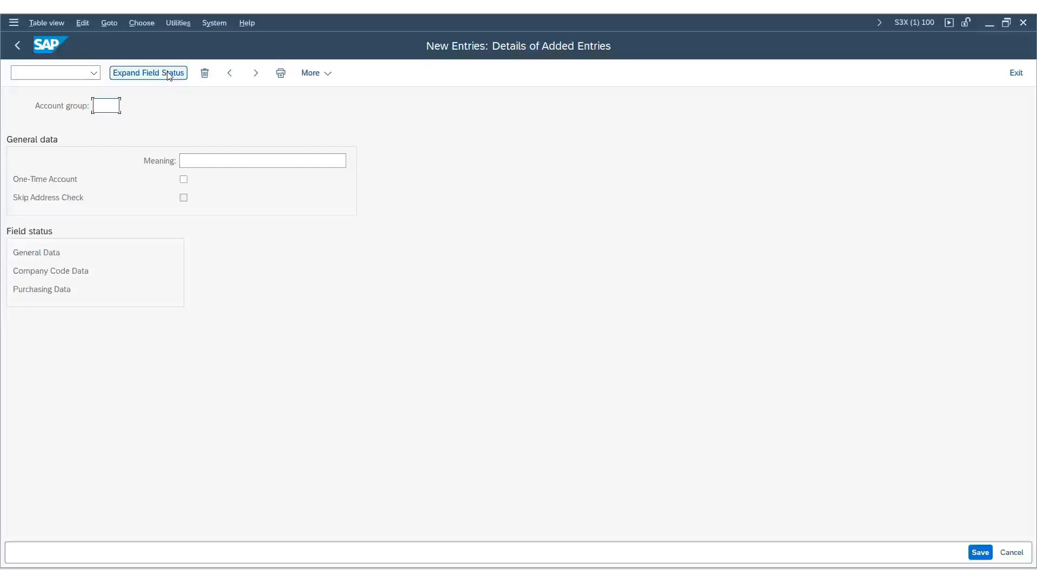
{"action": "type", "text": "SVGF"}
{"action": "key", "text": "Tab"}
- Set the meaning of account group SVGF to "Foreign Vendor- SUK1", save it and return to the overview
{"action": "key", "text": "Down"}
{"action": "key", "text": "Down"}
{"action": "key", "text": "Down"}
{"action": "key", "text": "Down"}
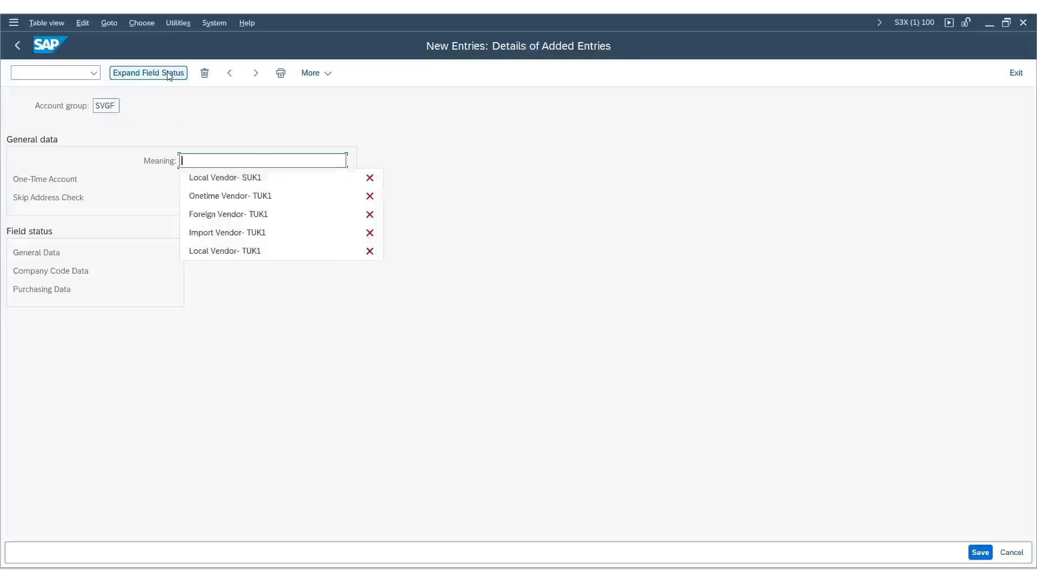
{"action": "key", "text": "Return"}
{"action": "key", "text": "BackSpace"}
{"action": "key", "text": "BackSpace"}
{"action": "key", "text": "BackSpace"}
{"action": "key", "text": "BackSpace"}
{"action": "type", "text": "SUK1"}
{"action": "key", "text": "Tab"}
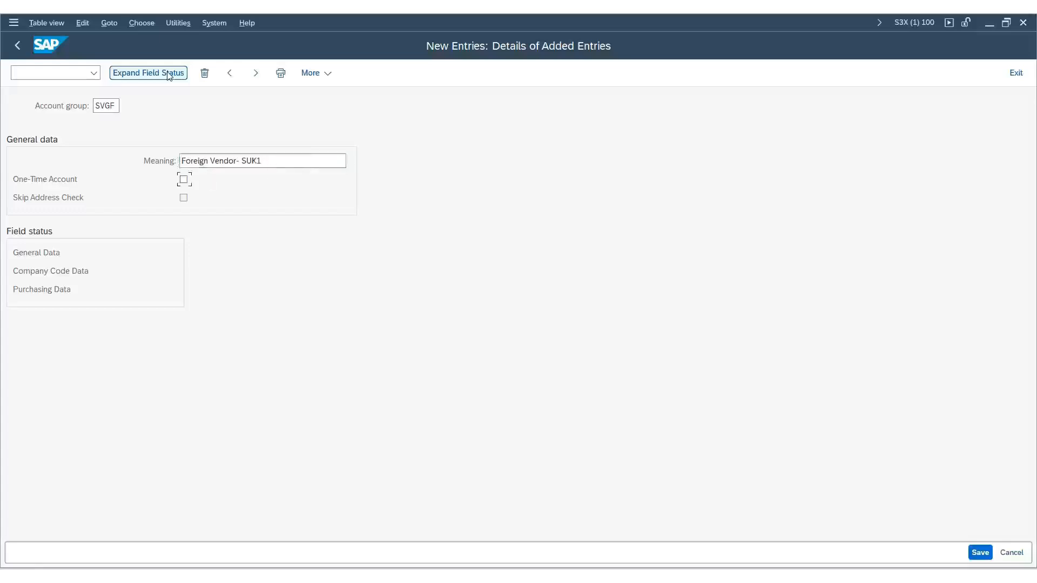
{"action": "left_click", "coordinate": [986, 552]}
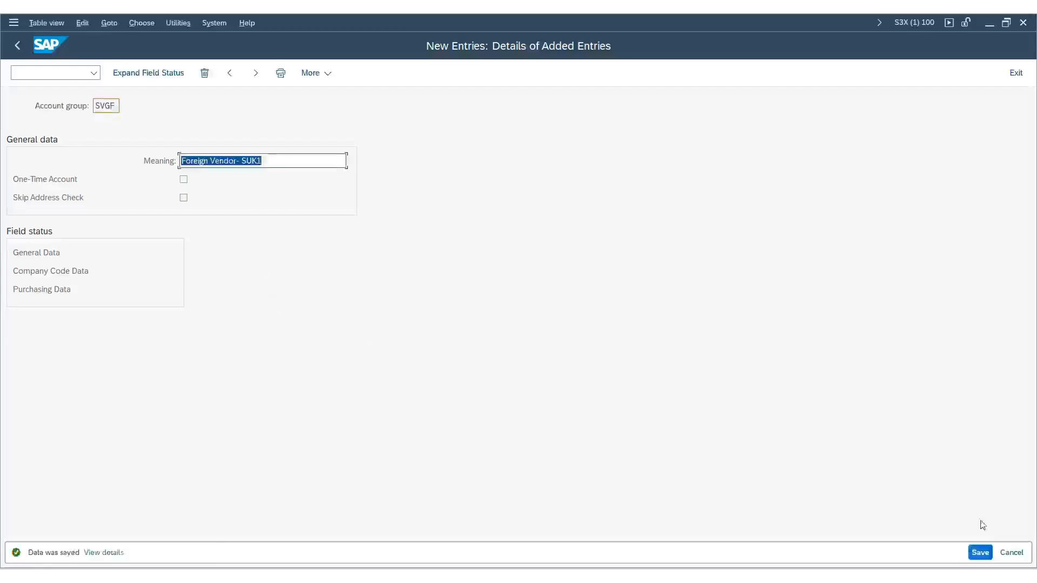
{"action": "left_click", "coordinate": [17, 46]}
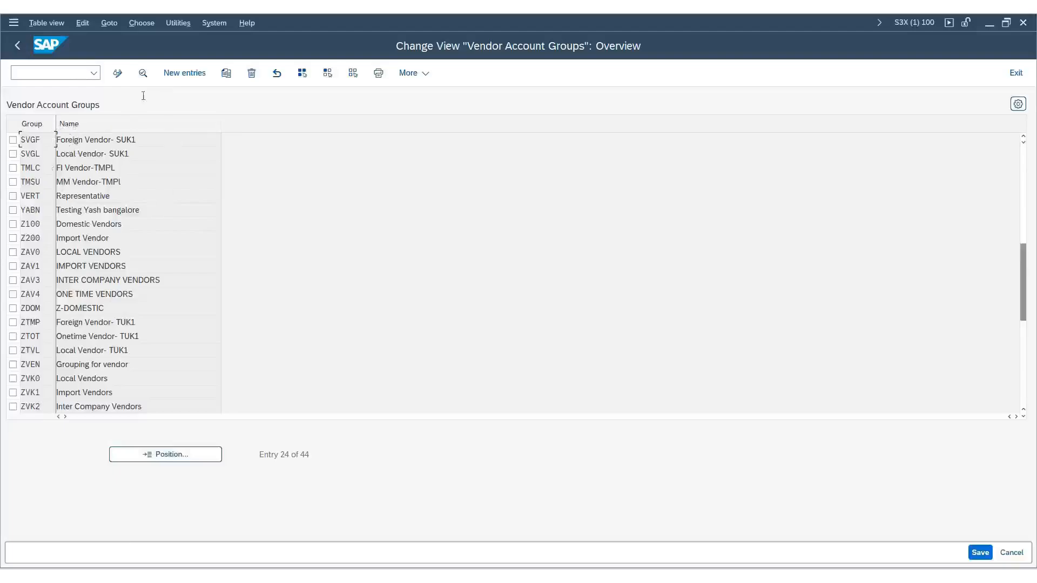
- Create and save account group SVGO with the meaning "Onetime Vendor- SUK1", flagged as One-Time Account, and return to the Implementation Guide
{"action": "left_click", "coordinate": [177, 78]}
{"action": "type", "text": "SVG0"}
{"action": "key", "text": "Tab"}
{"action": "type", "text": "Onetime Vendor- TU"}
{"action": "type", "text": "SUK1"}
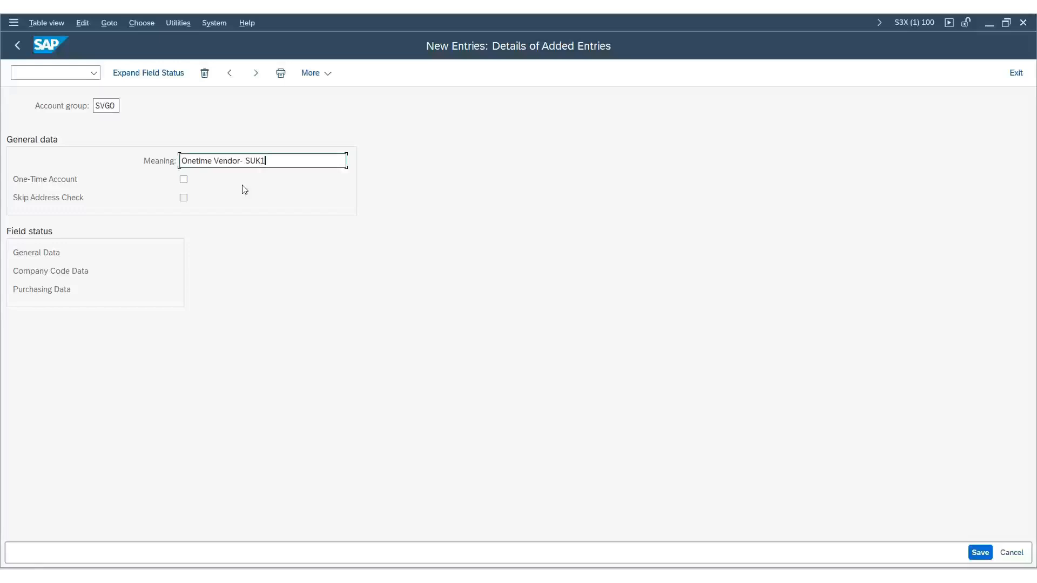
{"action": "left_click", "coordinate": [185, 181]}
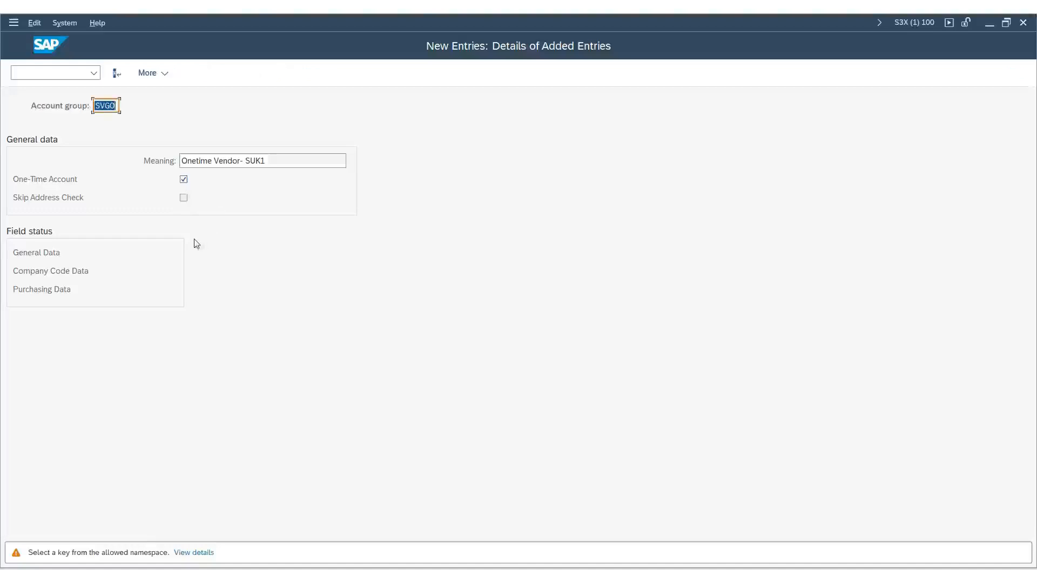
{"action": "key", "text": "Return"}
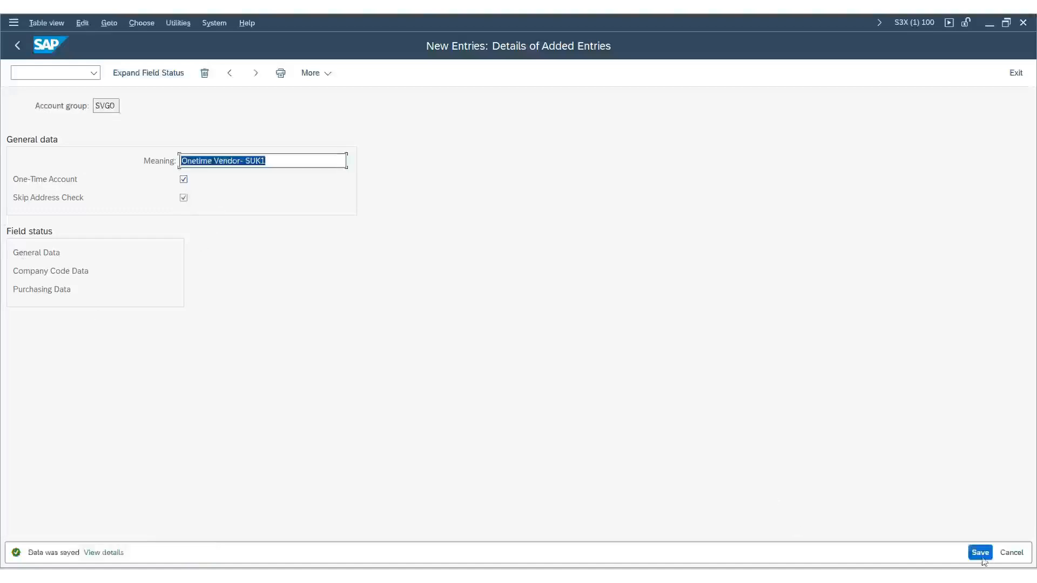
{"action": "left_click", "coordinate": [24, 46]}
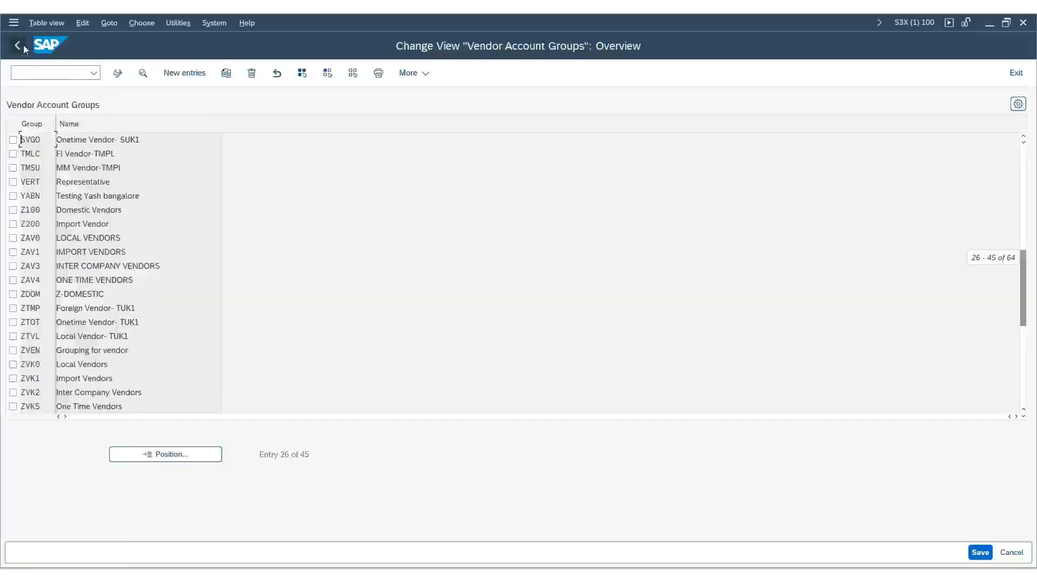
{"action": "left_click", "coordinate": [24, 44]}
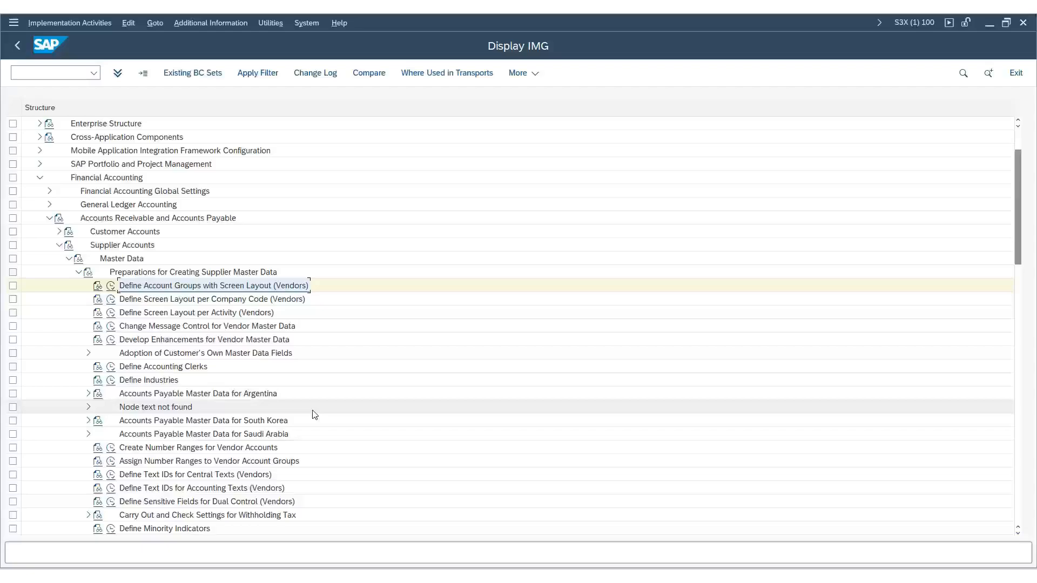
- Open the activity Create Number Ranges for Vendor Accounts and bring up the KREDITOR intervals for editing
{"action": "scroll", "coordinate": [312, 416], "scroll_direction": "down", "scroll_amount": 1}
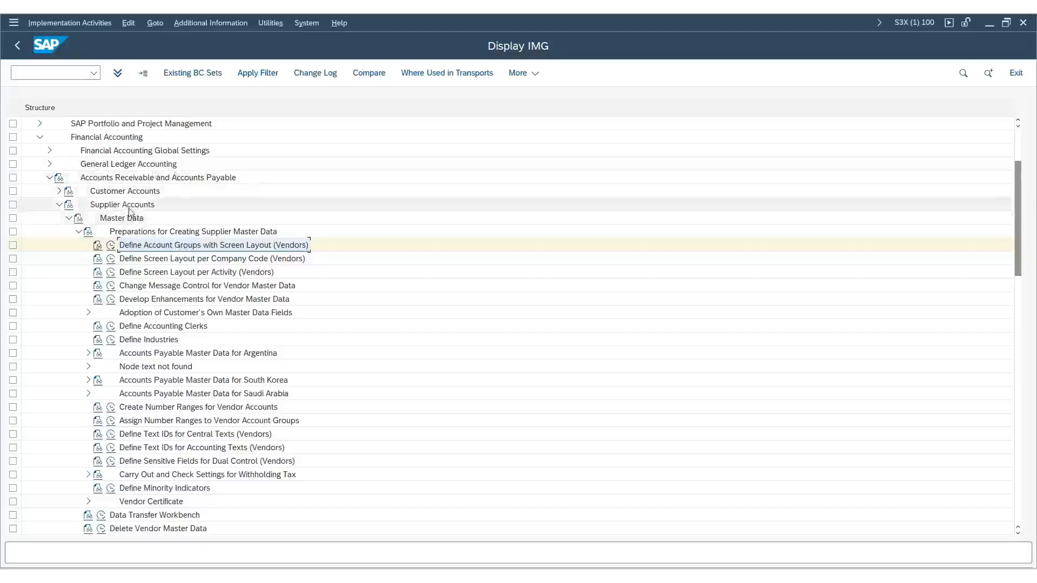
{"action": "scroll", "coordinate": [324, 305], "scroll_direction": "up", "scroll_amount": 4}
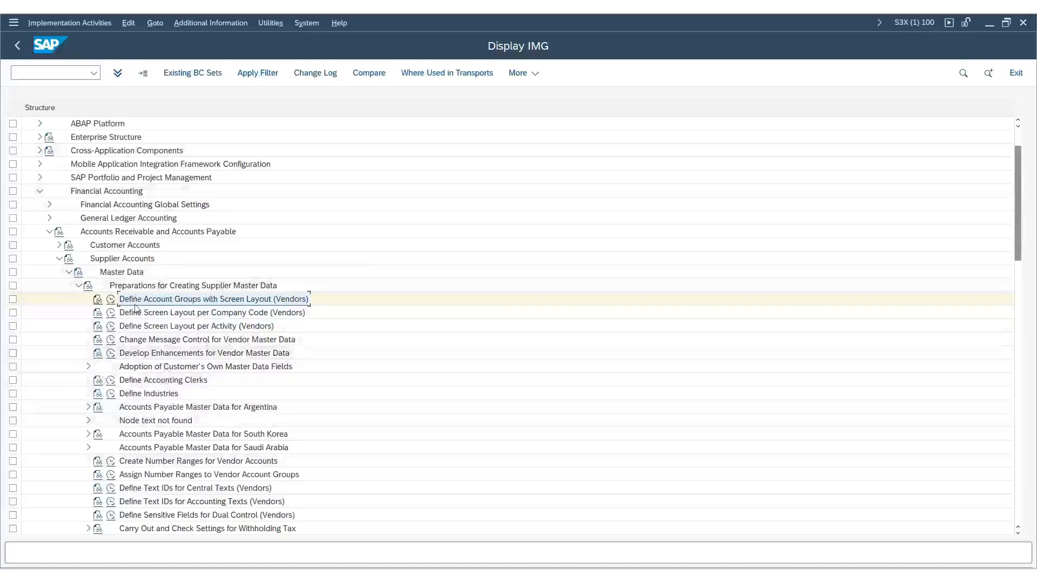
{"action": "scroll", "coordinate": [136, 308], "scroll_direction": "down", "scroll_amount": 4}
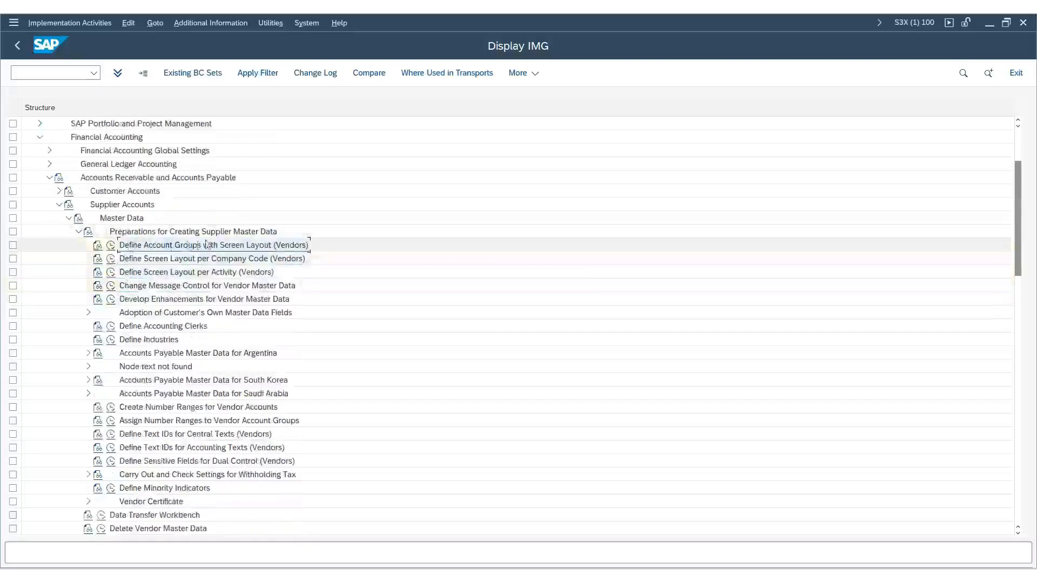
{"action": "scroll", "coordinate": [205, 313], "scroll_direction": "down", "scroll_amount": 3}
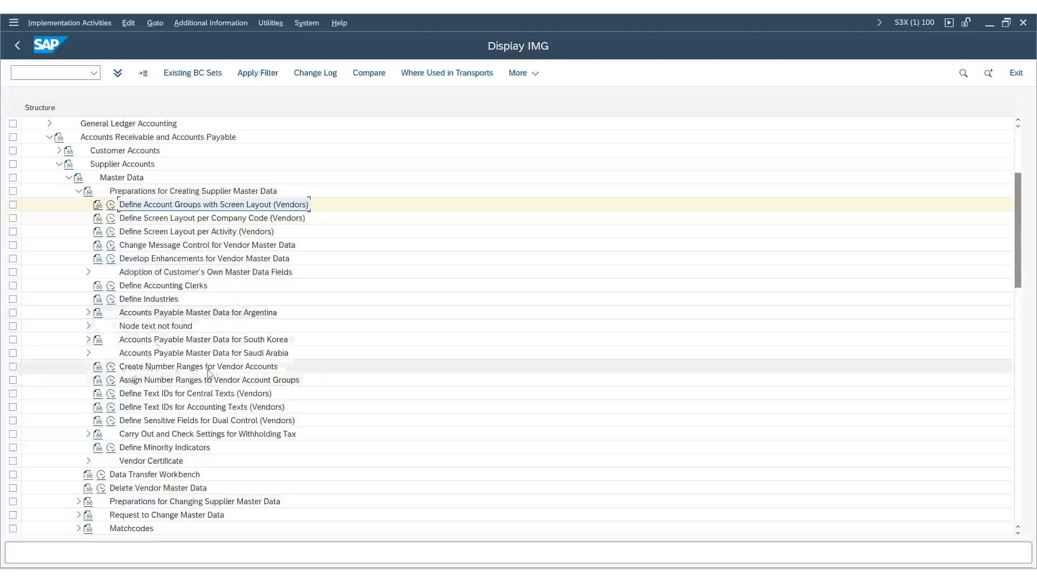
{"action": "left_click", "coordinate": [111, 368]}
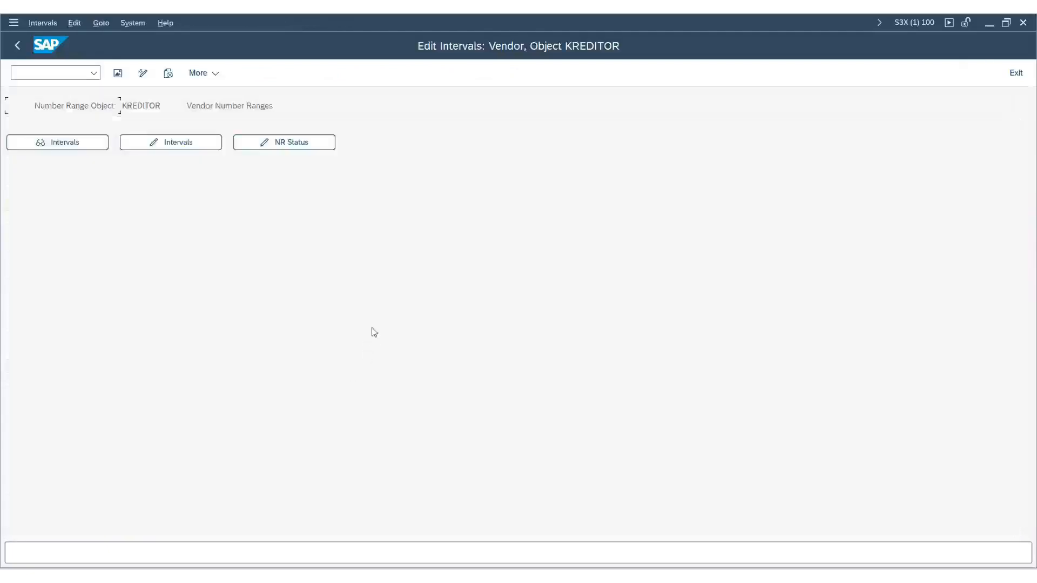
{"action": "left_click", "coordinate": [154, 144]}
{"action": "left_click", "coordinate": [154, 141]}
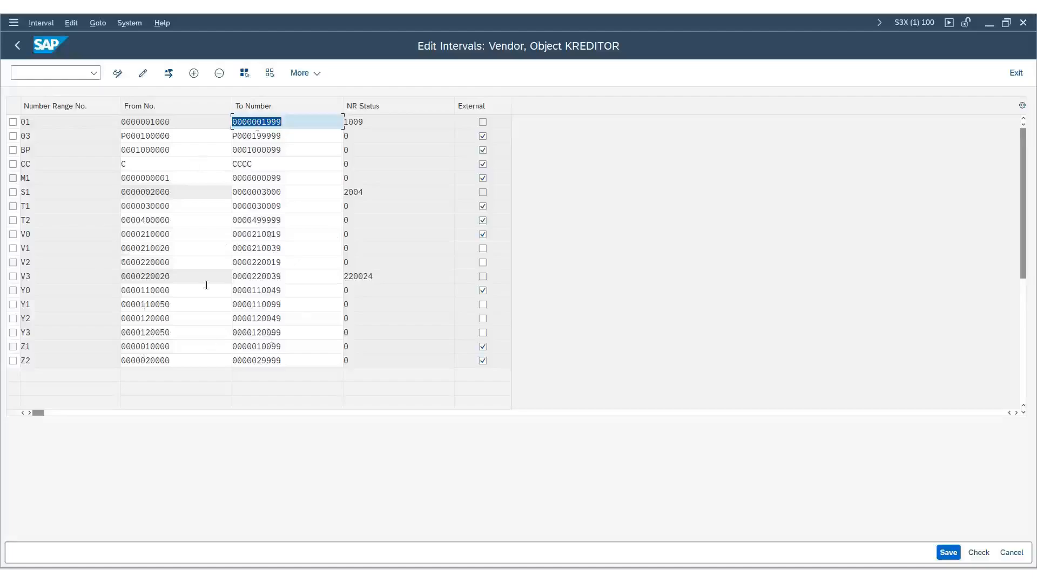
{"action": "scroll", "coordinate": [207, 288], "scroll_direction": "down", "scroll_amount": 1}
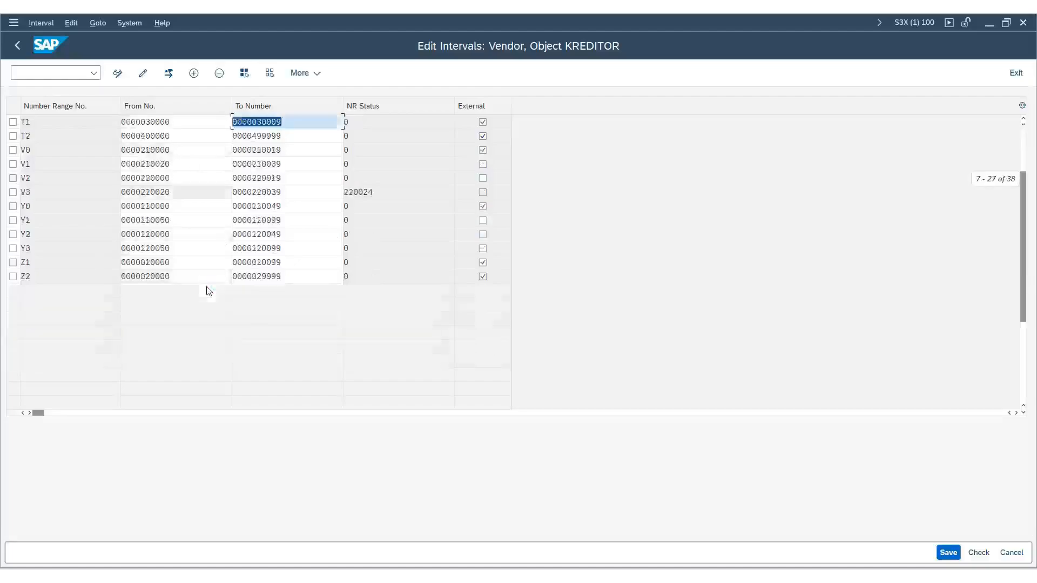
{"action": "scroll", "coordinate": [208, 287], "scroll_direction": "up", "scroll_amount": 1}
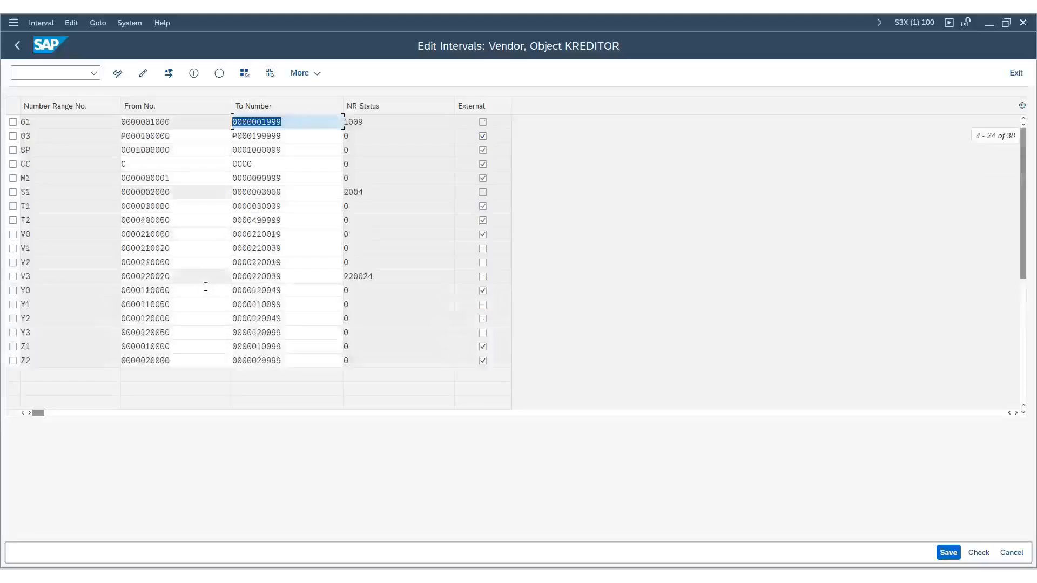
{"action": "left_click", "coordinate": [49, 24]}
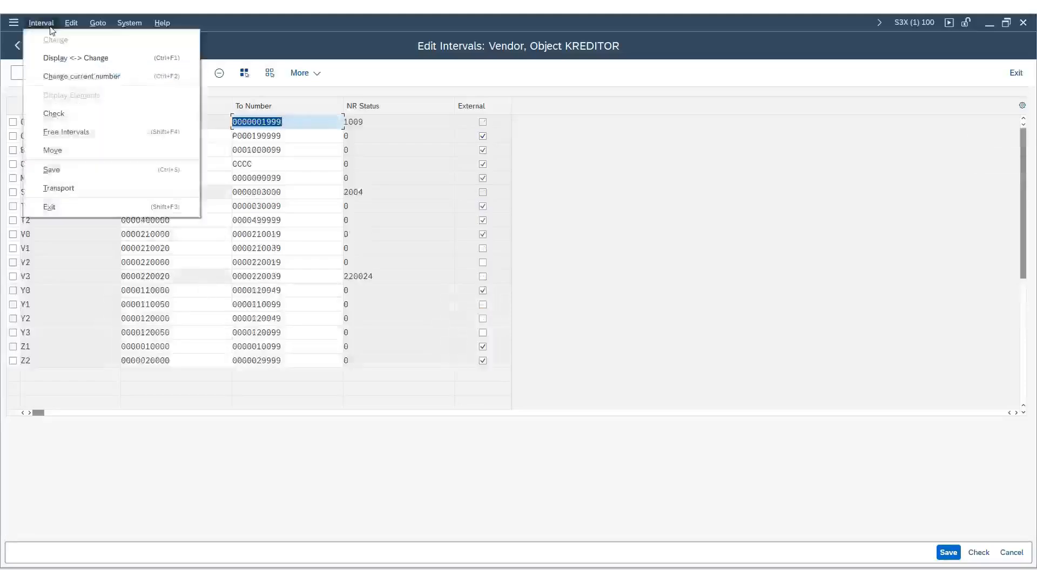
{"action": "left_click", "coordinate": [73, 133]}
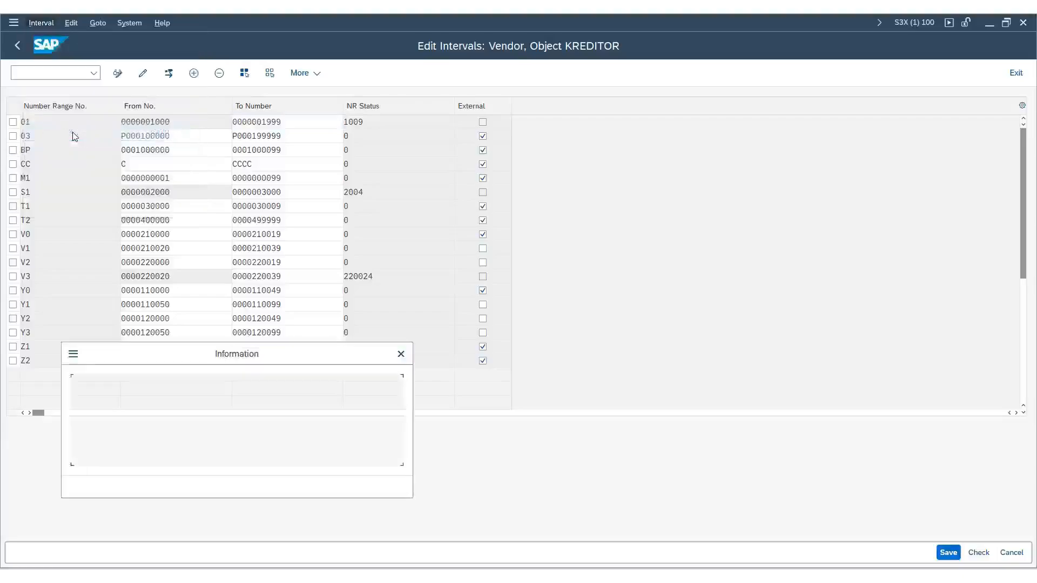
{"action": "left_click", "coordinate": [380, 487]}
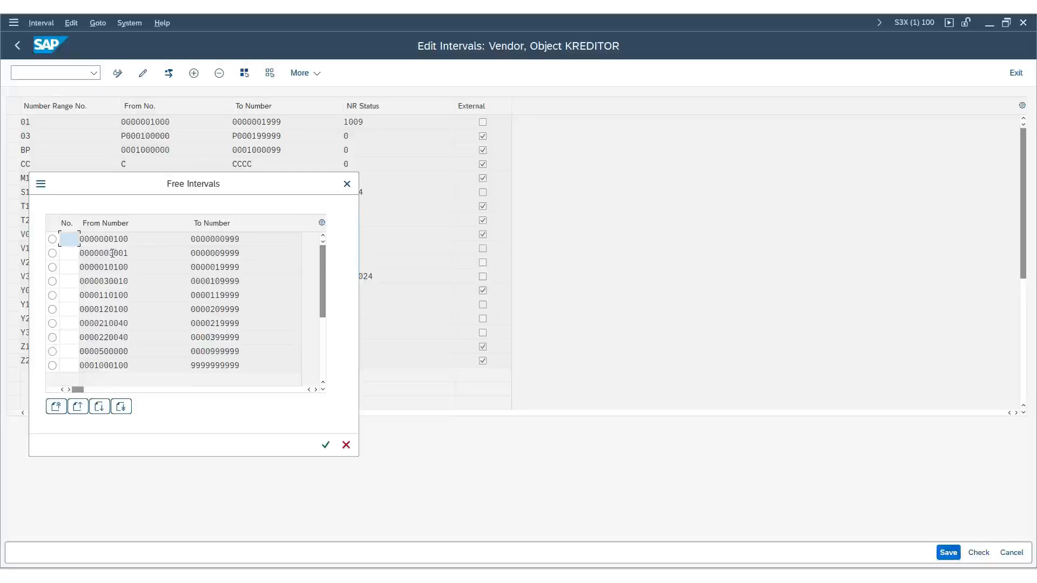
{"action": "left_click", "coordinate": [52, 252]}
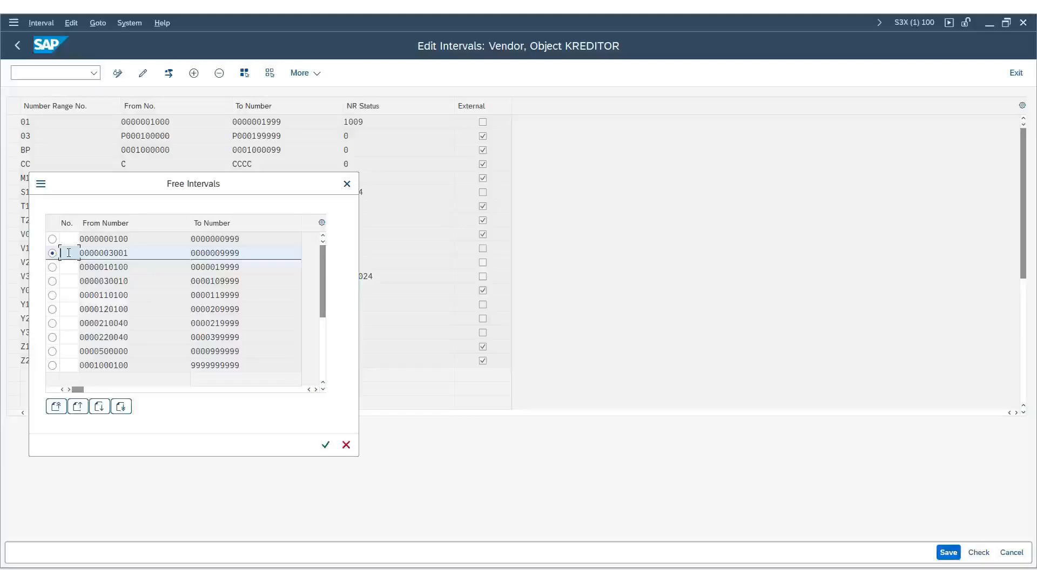
{"action": "type", "text": "S1"}
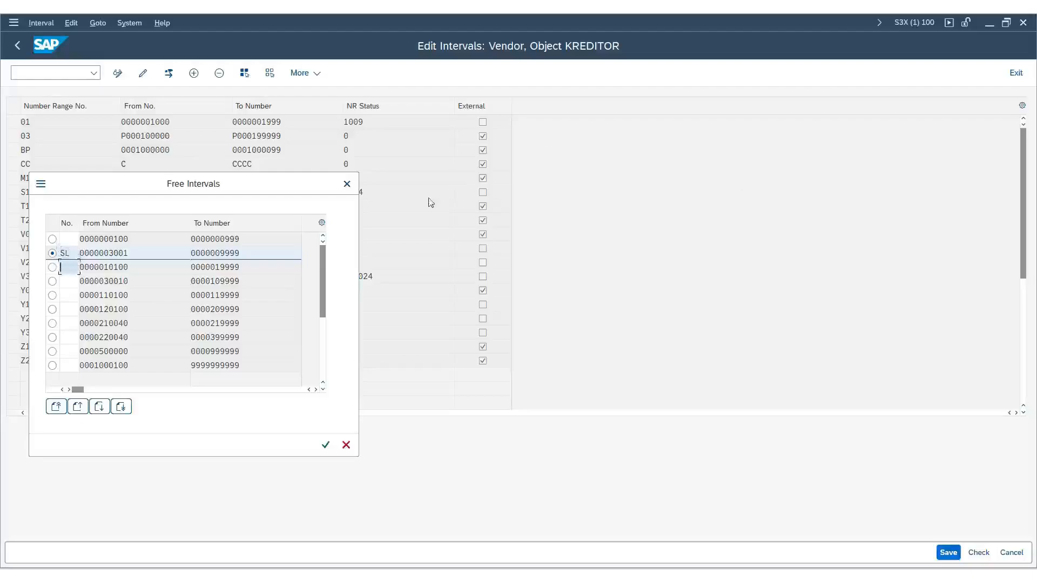
{"action": "left_click", "coordinate": [326, 446]}
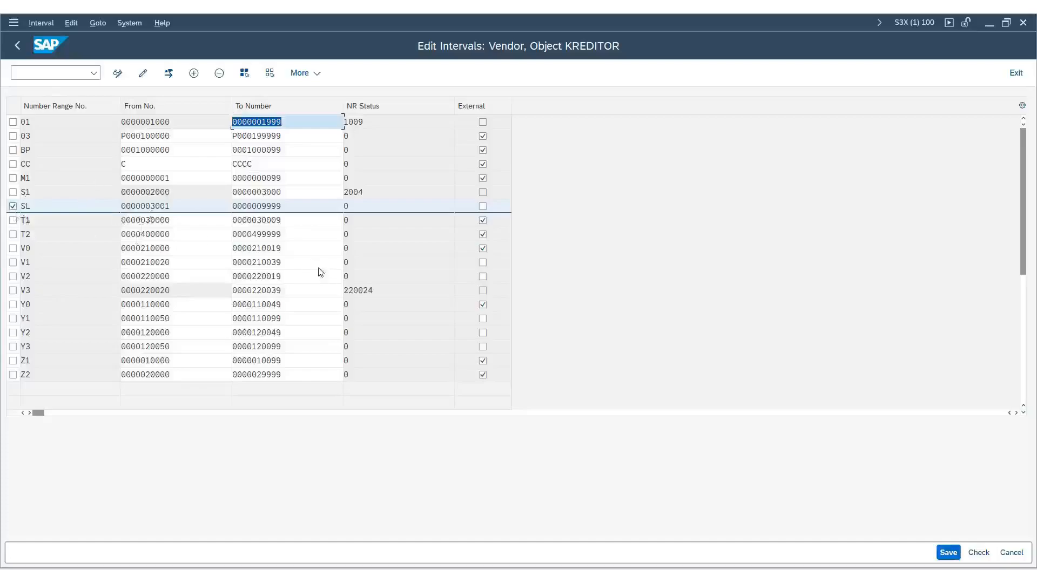
- Look up the free intervals once more with range SL selected, and clear the selection of that row
{"action": "scroll", "coordinate": [320, 268], "scroll_direction": "down", "scroll_amount": 1}
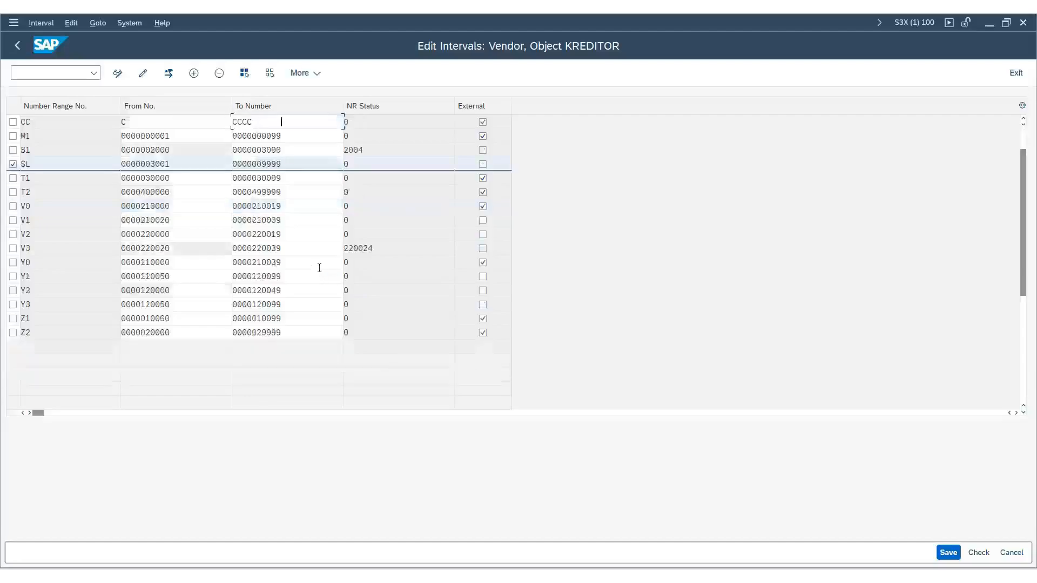
{"action": "scroll", "coordinate": [320, 268], "scroll_direction": "up", "scroll_amount": 1}
{"action": "left_click", "coordinate": [24, 206]}
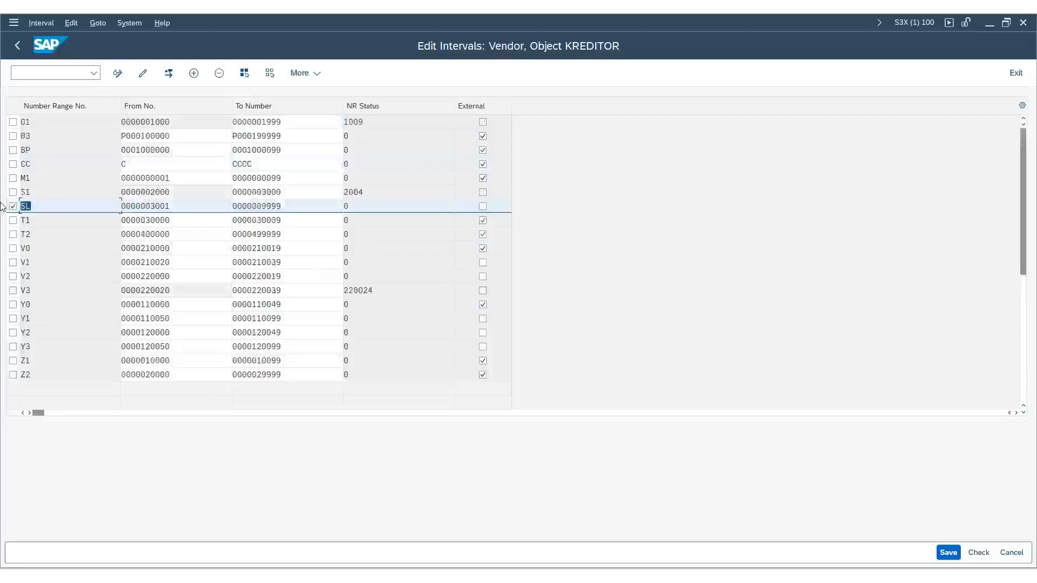
{"action": "left_click", "coordinate": [10, 205]}
{"action": "left_click", "coordinate": [54, 25]}
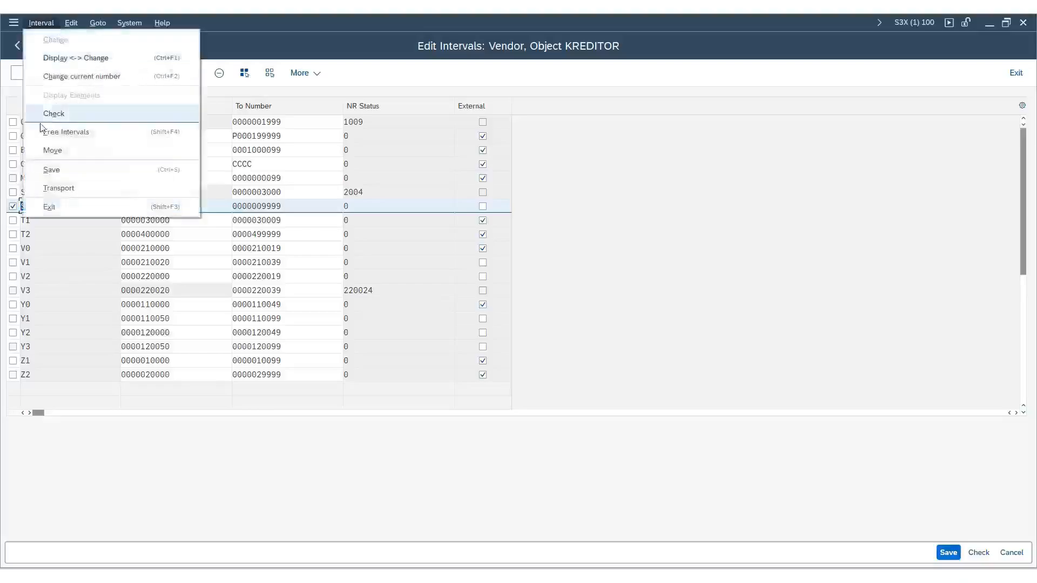
{"action": "left_click", "coordinate": [60, 133]}
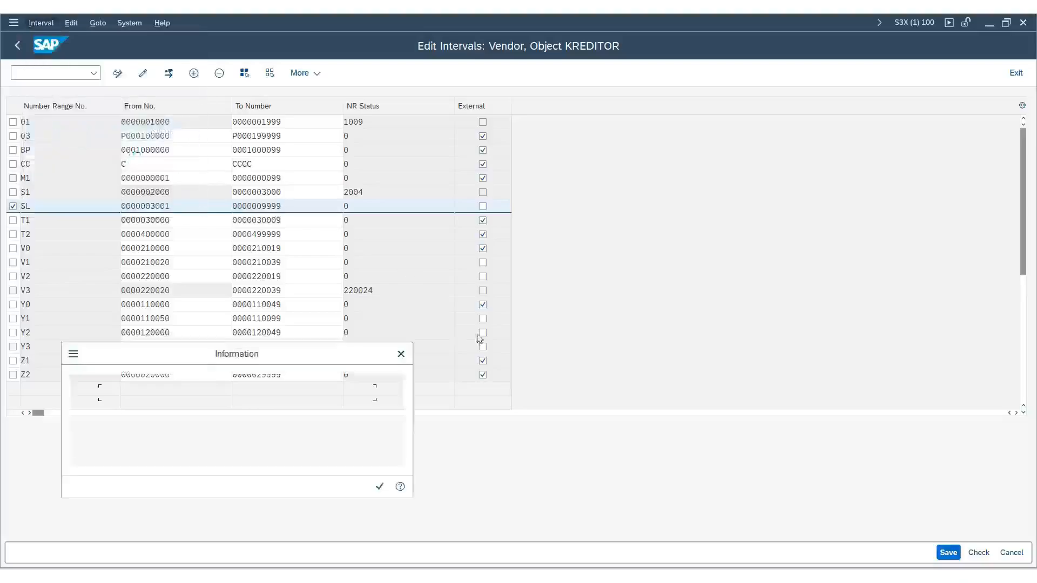
{"action": "left_click", "coordinate": [380, 488]}
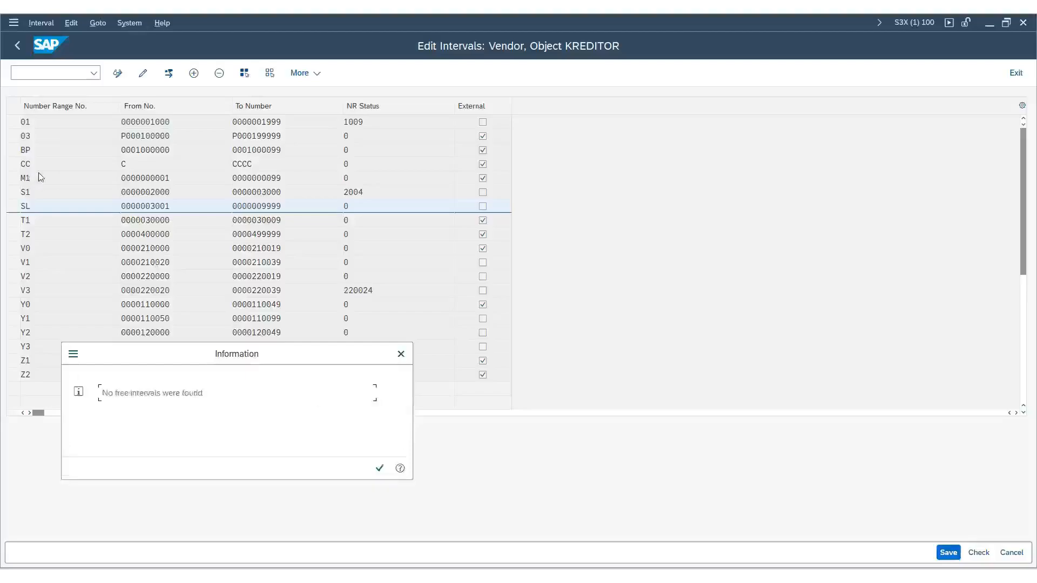
{"action": "left_click", "coordinate": [380, 469]}
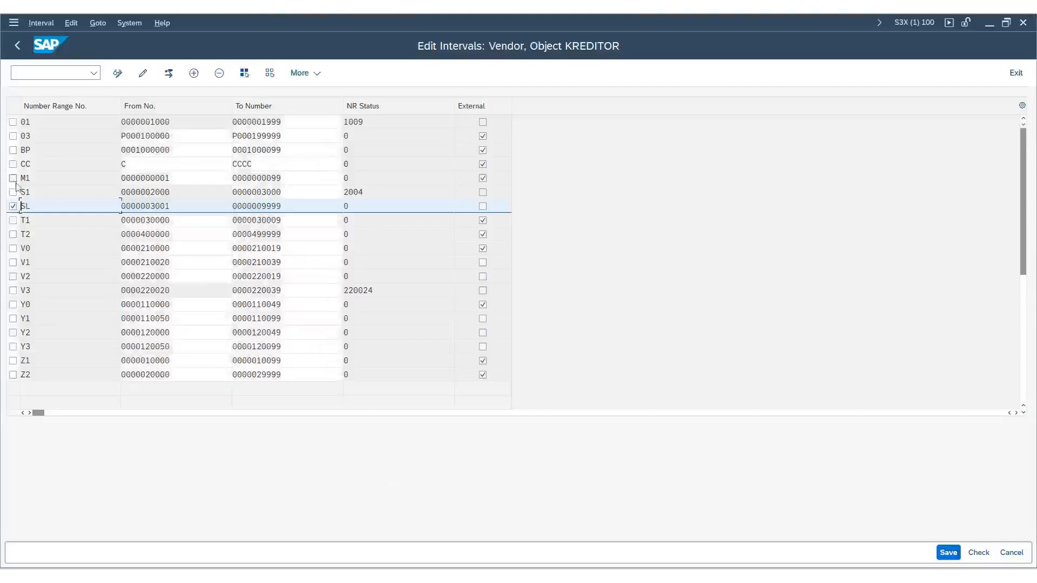
{"action": "left_click", "coordinate": [13, 207]}
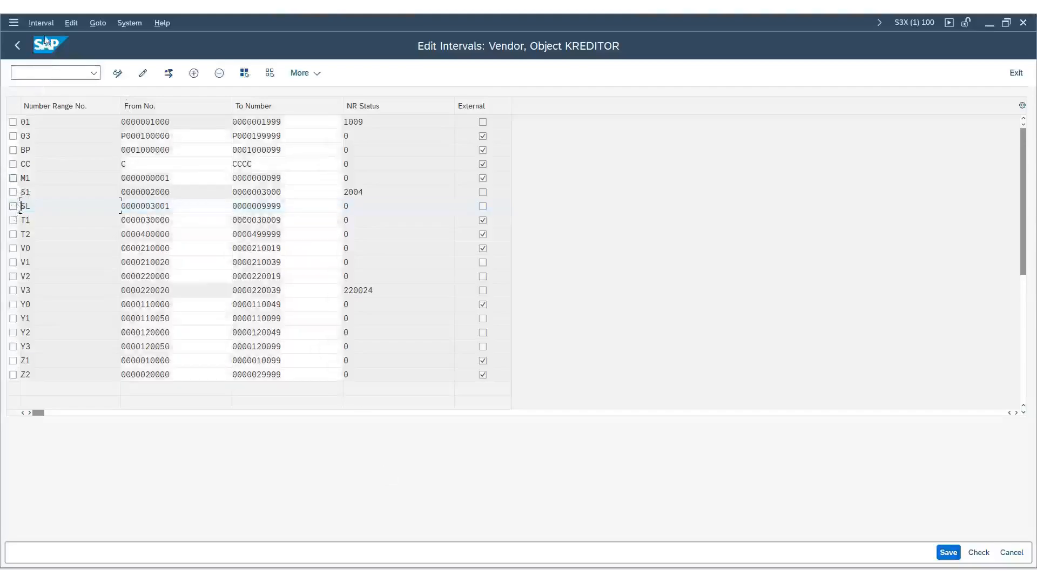
- Examine the number, lower and upper limits and External setting of interval SL among the other vendor ranges
{"action": "double_click", "coordinate": [27, 206]}
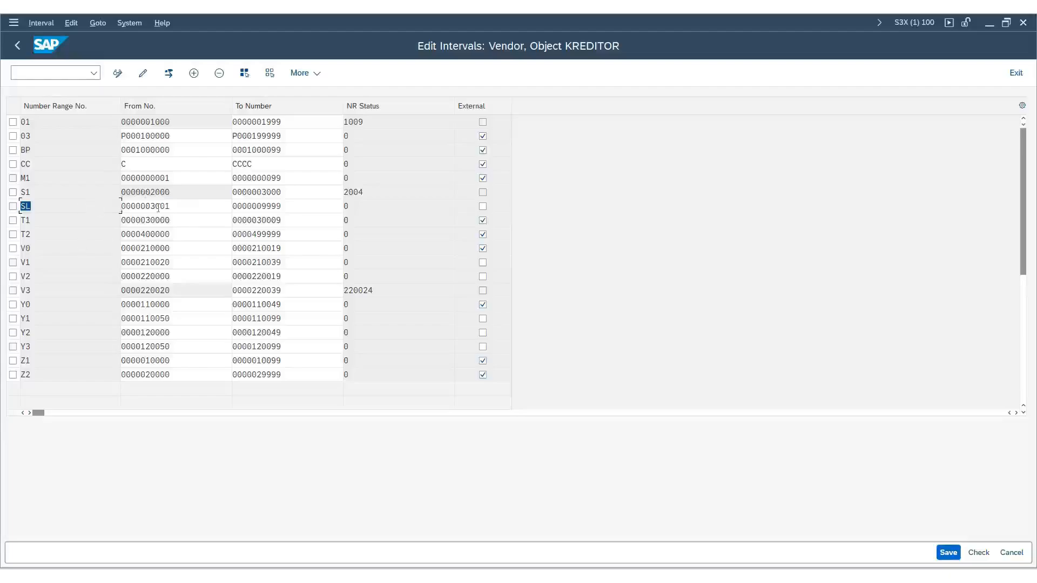
{"action": "key", "text": "Tab"}
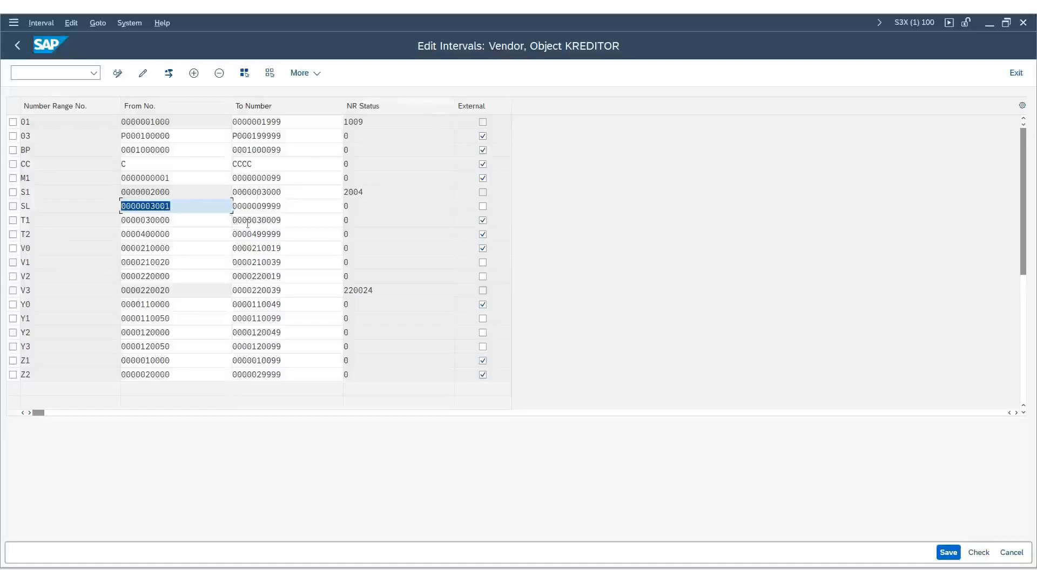
{"action": "key", "text": "Tab"}
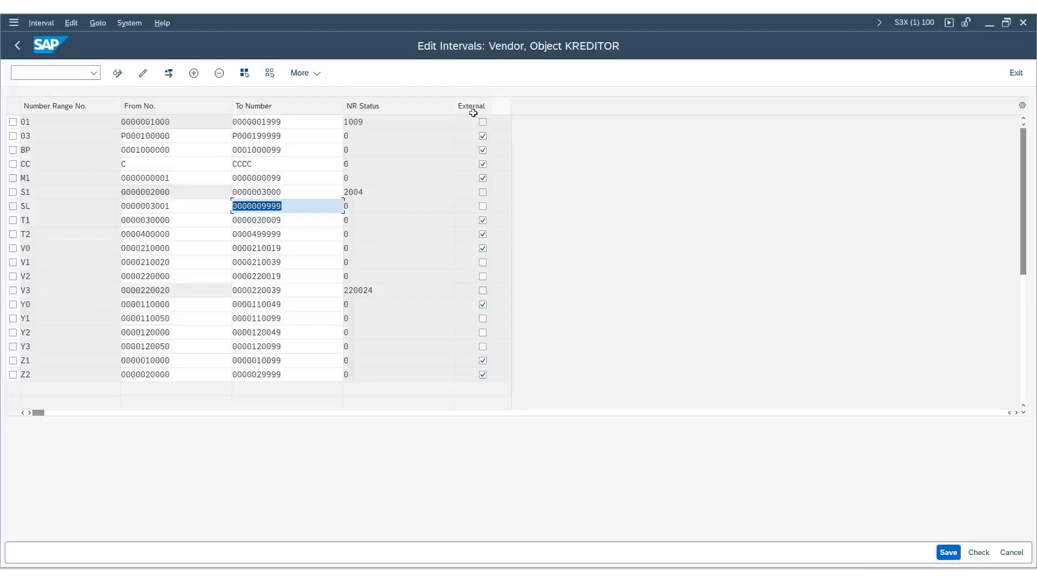
{"action": "left_click", "coordinate": [57, 205]}
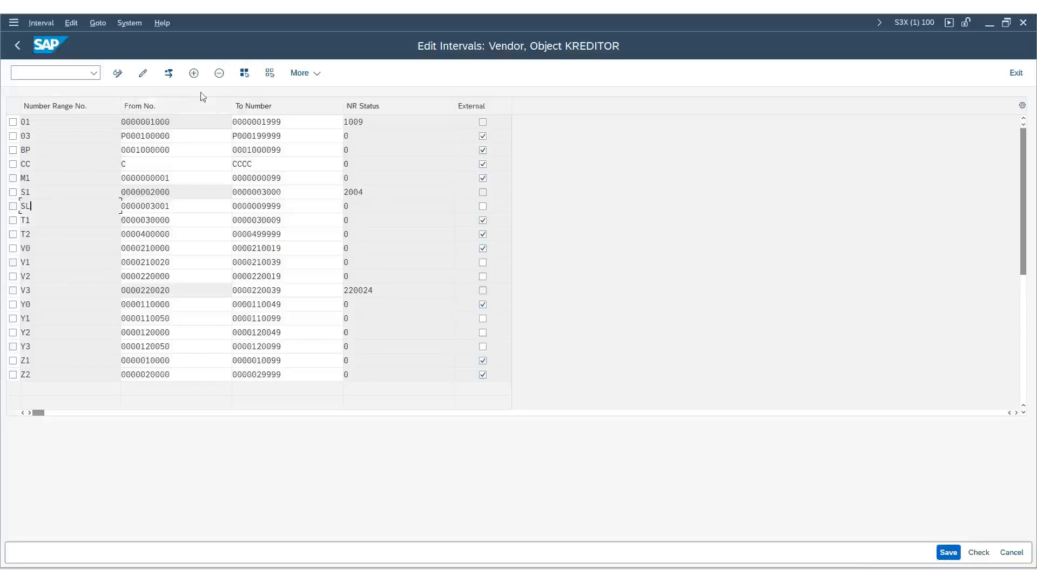
{"action": "left_click", "coordinate": [464, 98]}
{"action": "left_click_drag", "start_coordinate": [182, 207], "coordinate": [110, 186]}
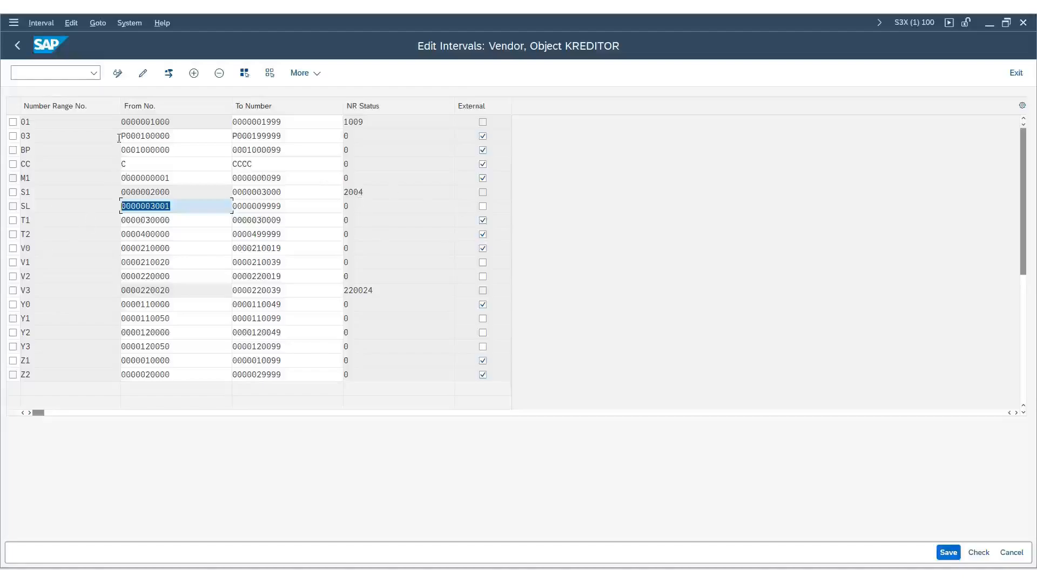
{"action": "left_click", "coordinate": [185, 180]}
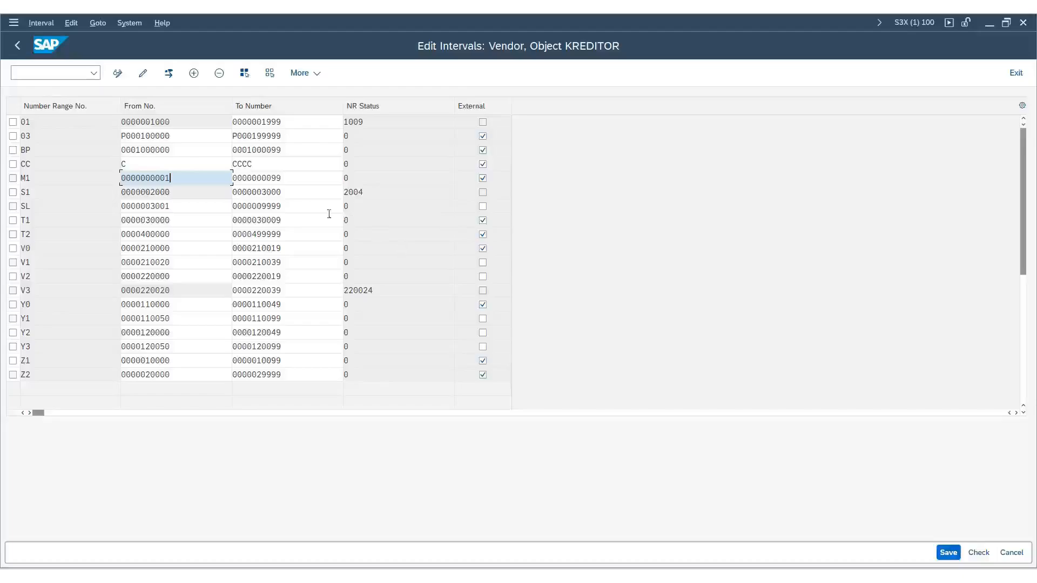
{"action": "scroll", "coordinate": [307, 201], "scroll_direction": "down", "scroll_amount": 1}
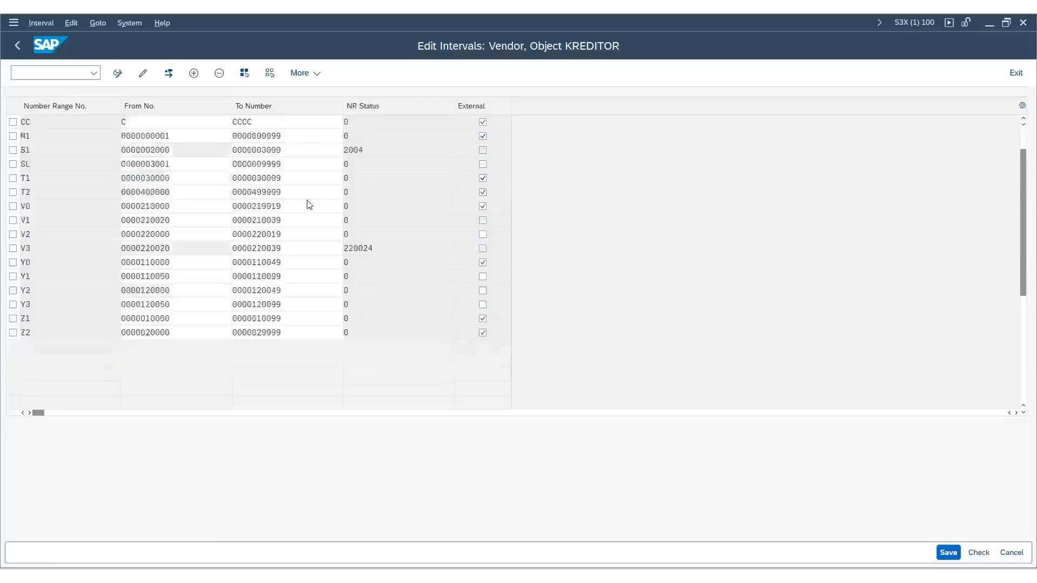
{"action": "scroll", "coordinate": [308, 200], "scroll_direction": "up", "scroll_amount": 1}
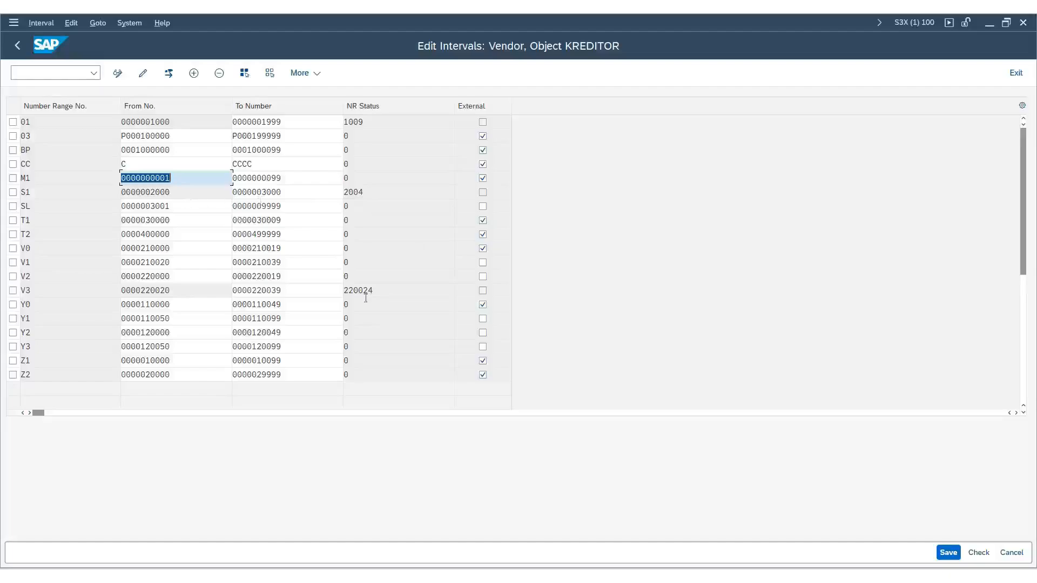
- Save the vendor number range intervals, acknowledging the transport notice, and return to the Implementation Guide
{"action": "left_click", "coordinate": [949, 553]}
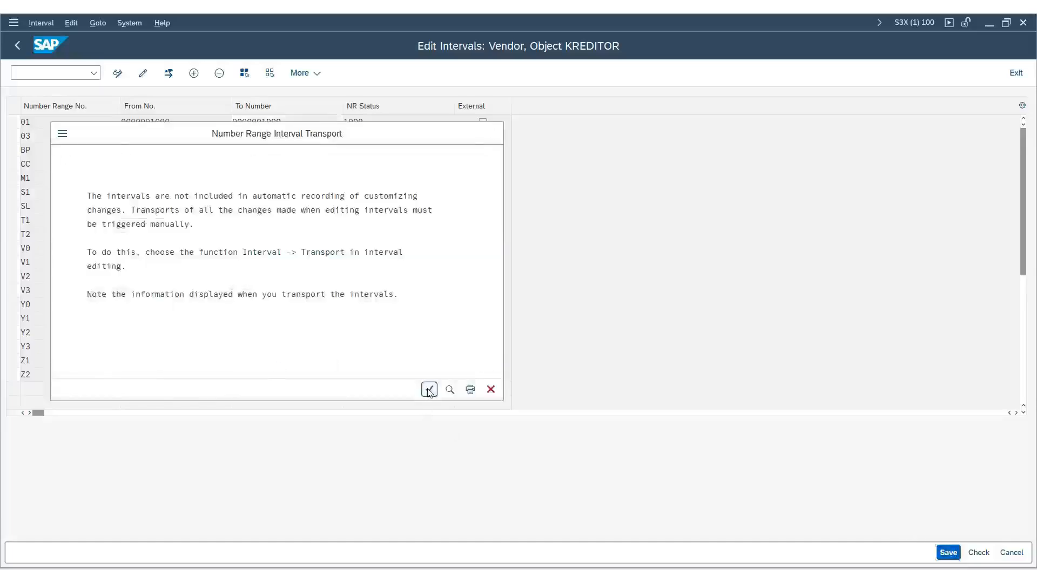
{"action": "left_click", "coordinate": [429, 390]}
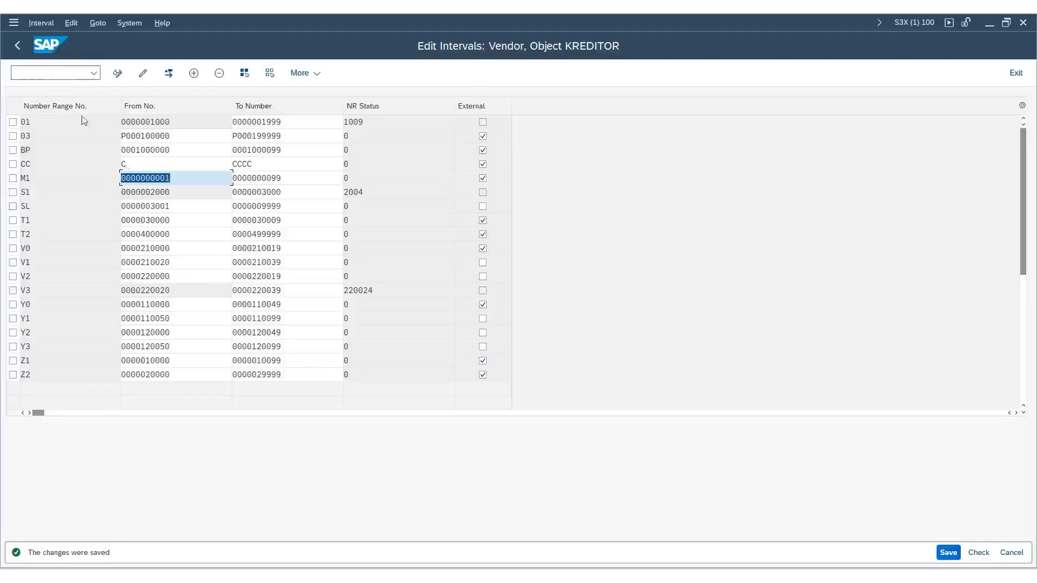
{"action": "left_click", "coordinate": [18, 48]}
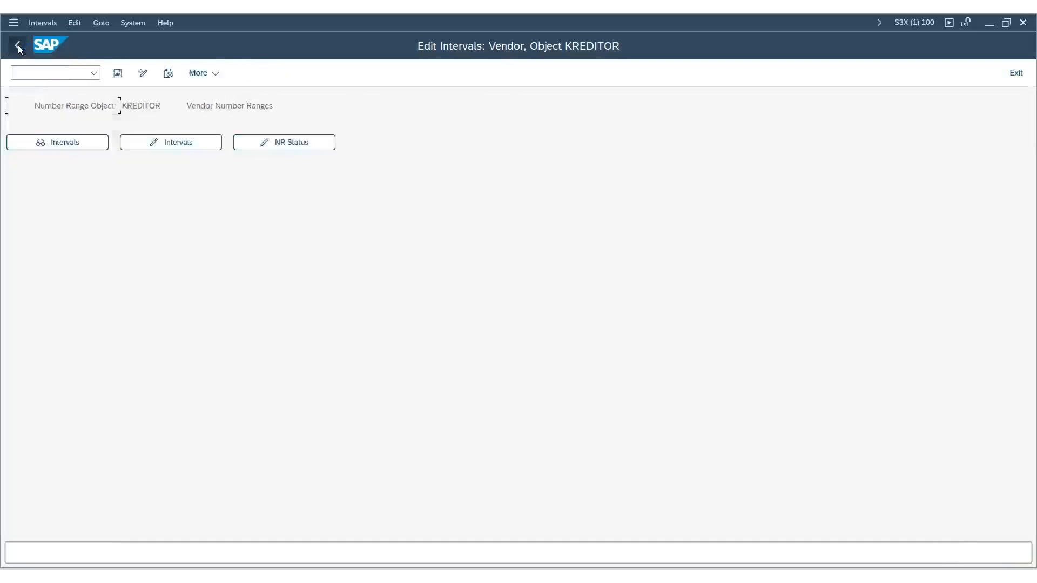
{"action": "left_click", "coordinate": [18, 46]}
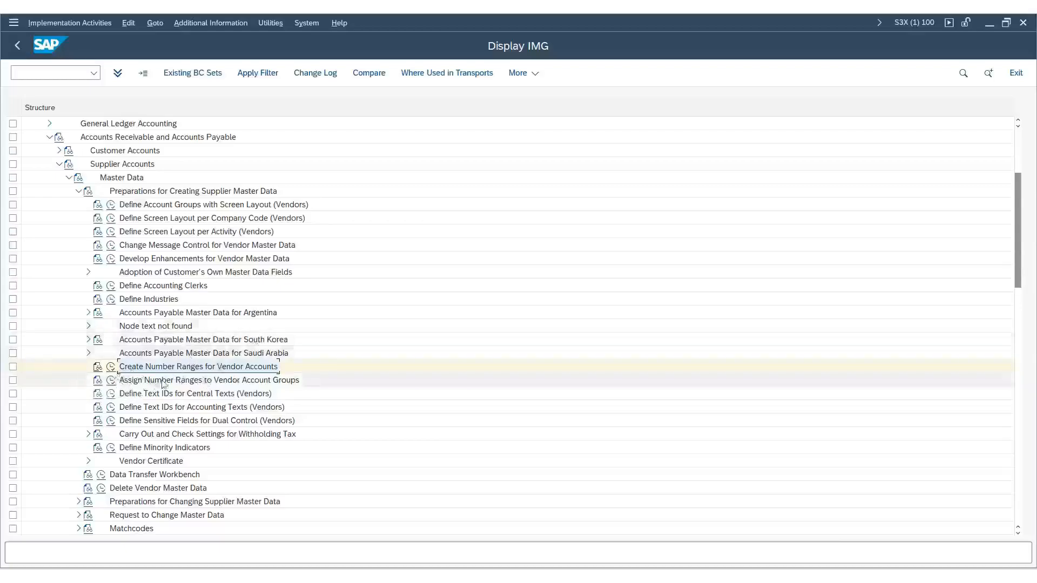
- Open the activity Assign Number Ranges to Vendor Account Groups and locate the SUK1 groups SVGF, SVGL and SVGO
{"action": "left_click", "coordinate": [111, 381]}
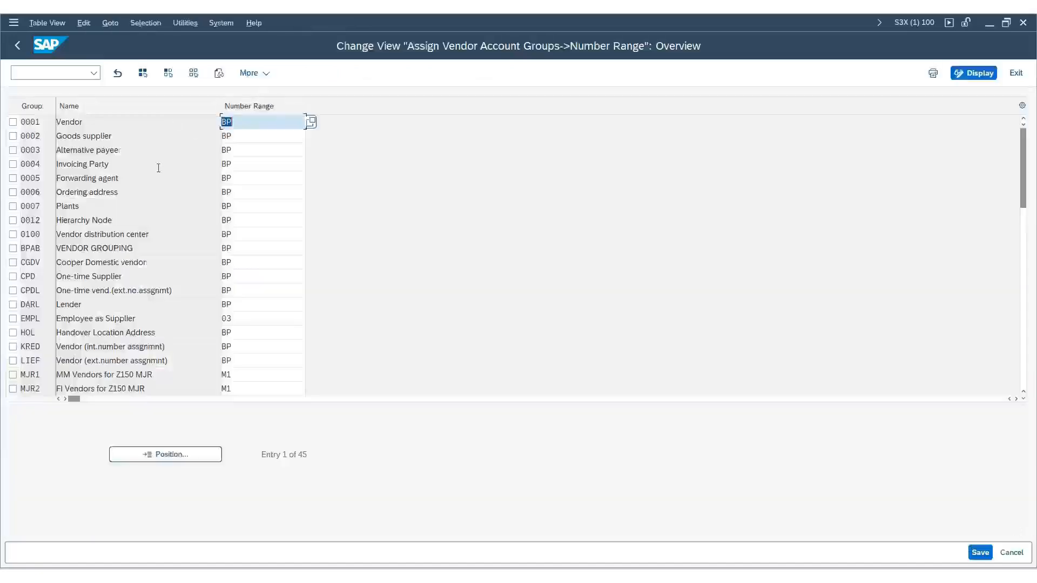
{"action": "left_click", "coordinate": [197, 323]}
{"action": "scroll", "coordinate": [198, 323], "scroll_direction": "down", "scroll_amount": 3}
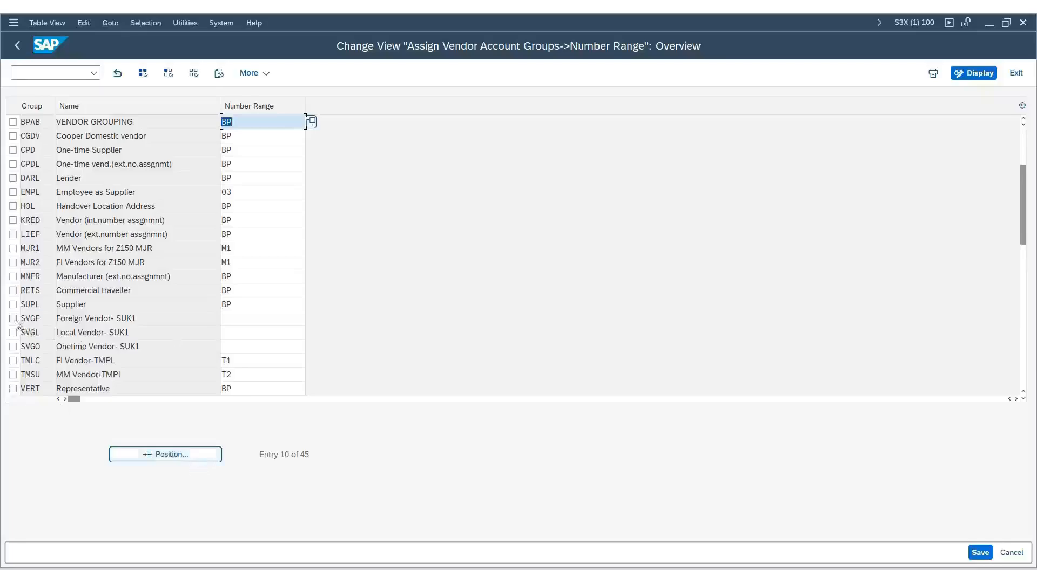
{"action": "double_click", "coordinate": [38, 319]}
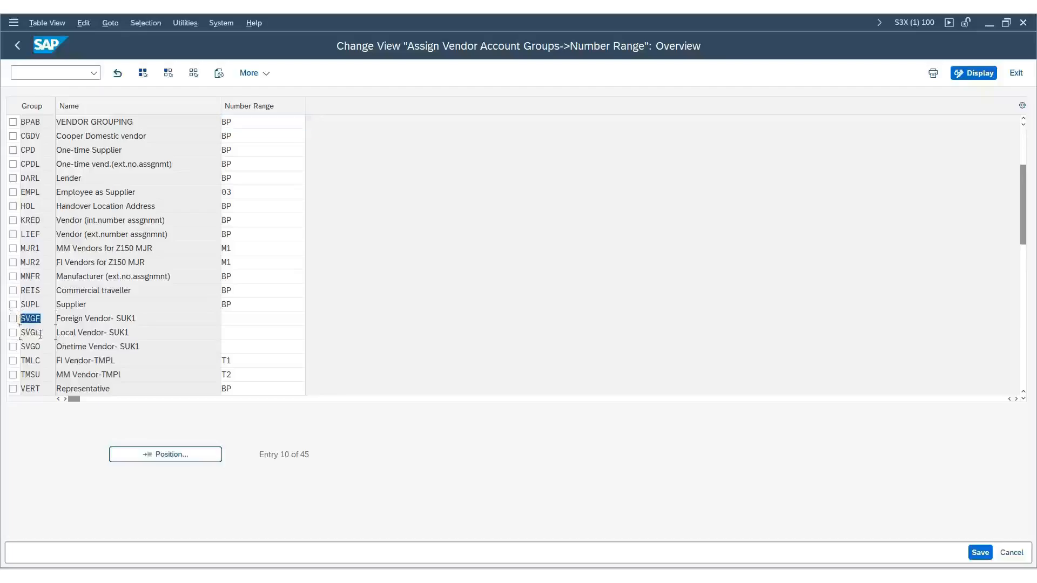
{"action": "double_click", "coordinate": [40, 333]}
{"action": "key", "text": "Down"}
{"action": "left_click_drag", "start_coordinate": [48, 321], "coordinate": [2, 315]}
{"action": "left_click", "coordinate": [88, 335]}
{"action": "left_click_drag", "start_coordinate": [156, 323], "coordinate": [2, 318]}
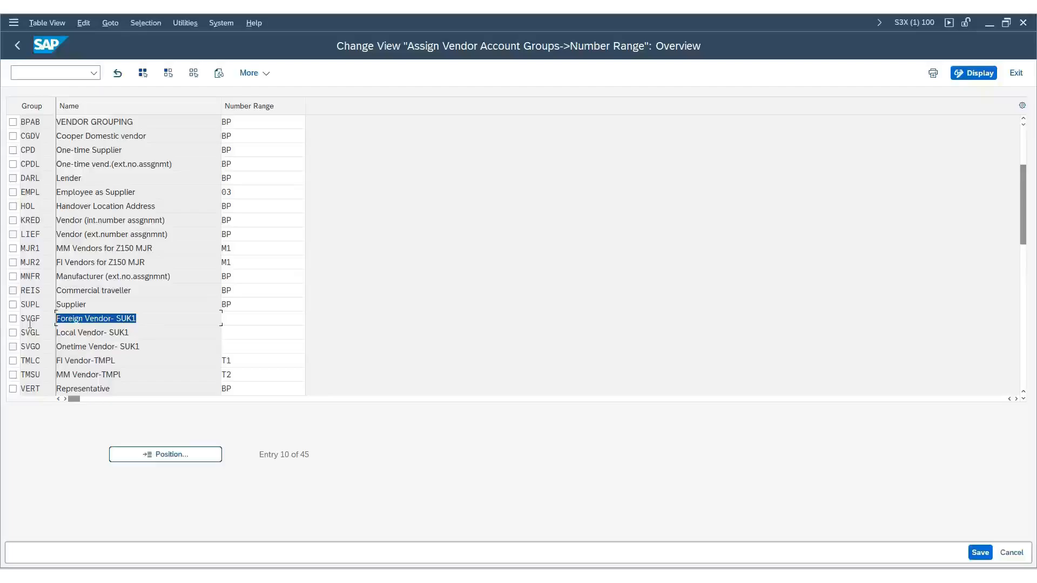
- Assign number range SL to the account groups SVGF, SVGL and SVGO
{"action": "left_click", "coordinate": [247, 318]}
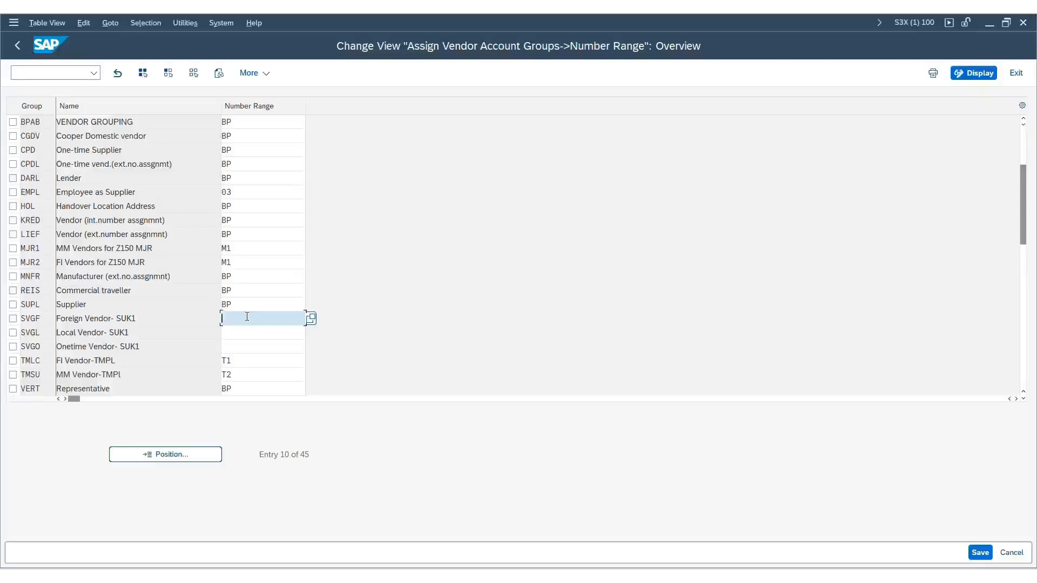
{"action": "type", "text": "SL"}
{"action": "left_click", "coordinate": [238, 332]}
{"action": "type", "text": "SL"}
{"action": "left_click", "coordinate": [249, 346]}
{"action": "type", "text": "SL"}
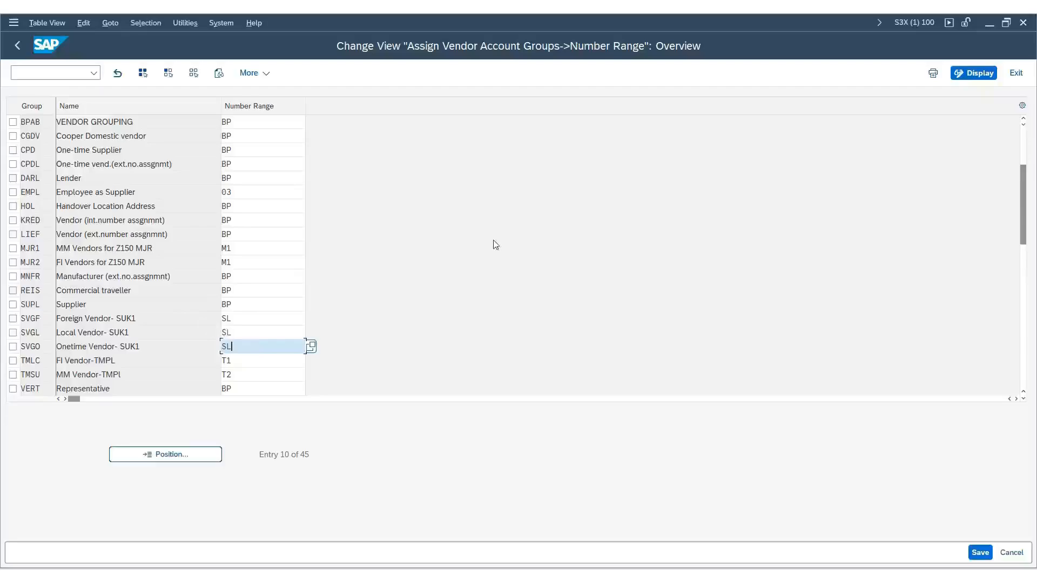
- Save the number range assignments under the customizing request "SAP MM- Organization Structure Configurations" and return to the Implementation Guide
{"action": "left_click", "coordinate": [980, 553]}
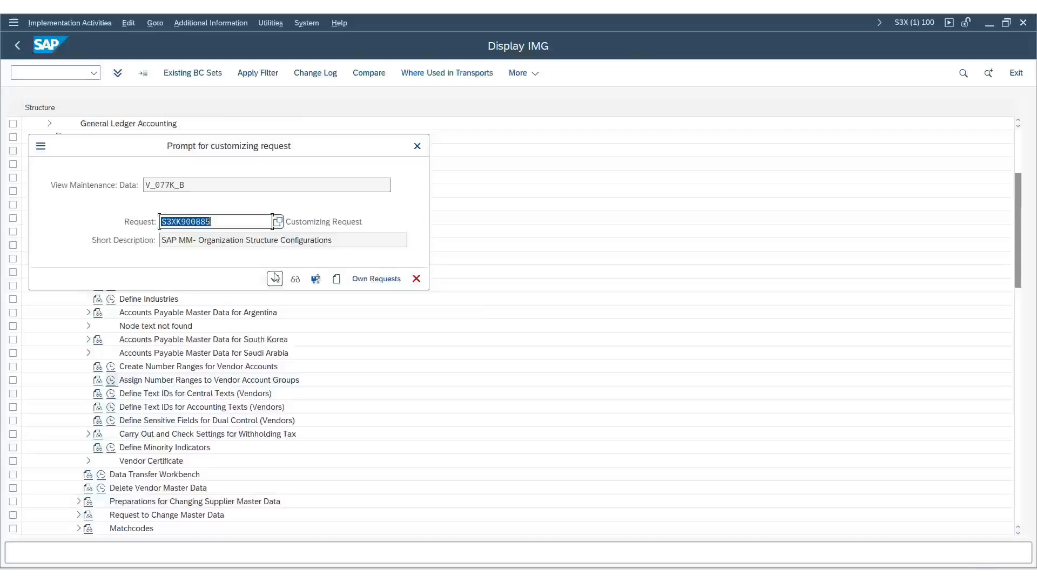
{"action": "left_click", "coordinate": [275, 279]}
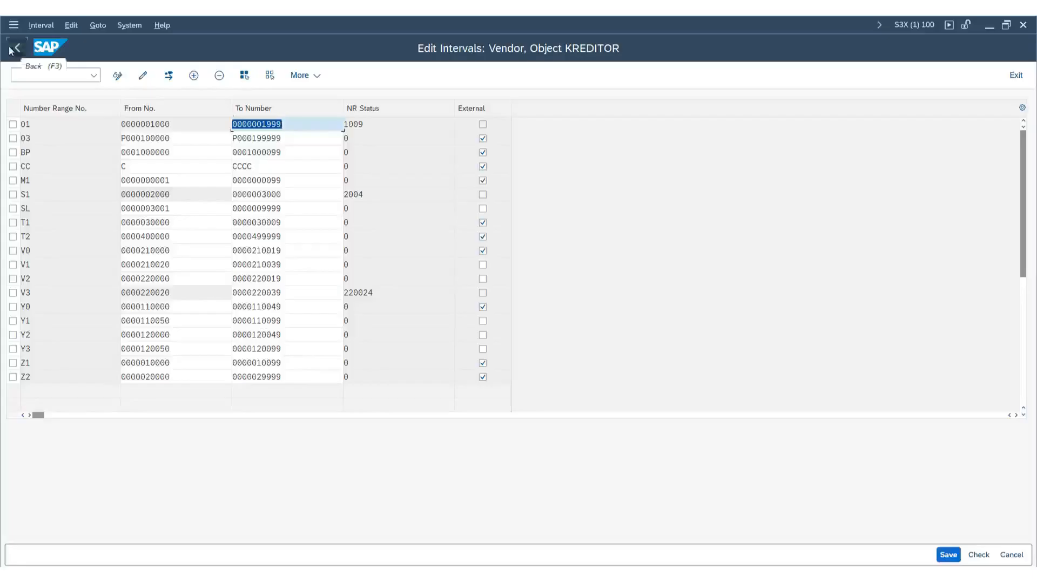
{"action": "left_click", "coordinate": [16, 47]}
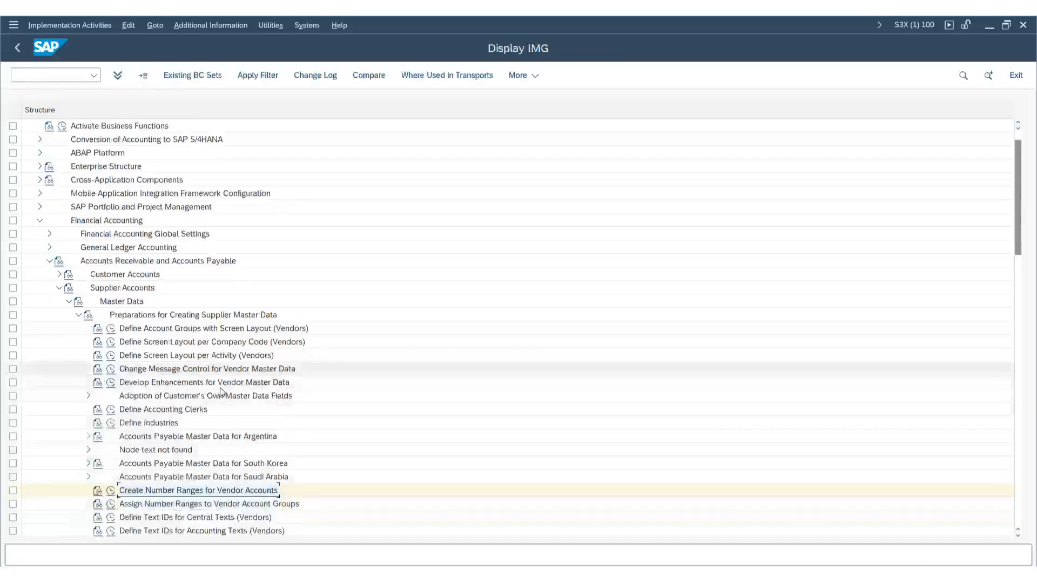
- Open the activity Define Number Ranges under Cross-Application Components, SAP Business Partner, Business Partner, Basic Settings, Number Ranges and Groupings
{"action": "scroll", "coordinate": [220, 392], "scroll_direction": "down", "scroll_amount": 5}
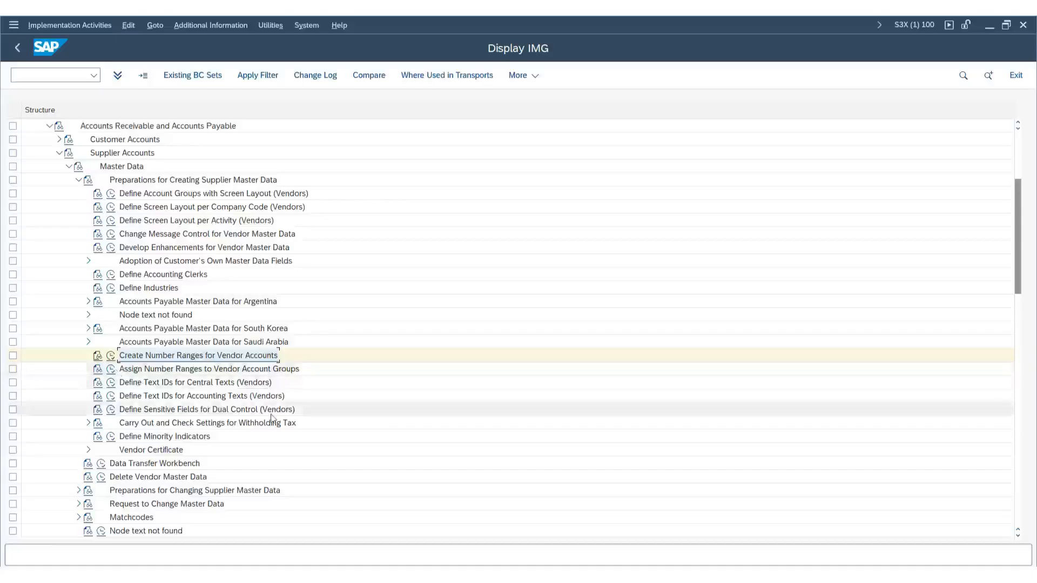
{"action": "scroll", "coordinate": [271, 418], "scroll_direction": "up", "scroll_amount": 4}
{"action": "scroll", "coordinate": [271, 419], "scroll_direction": "up", "scroll_amount": 1}
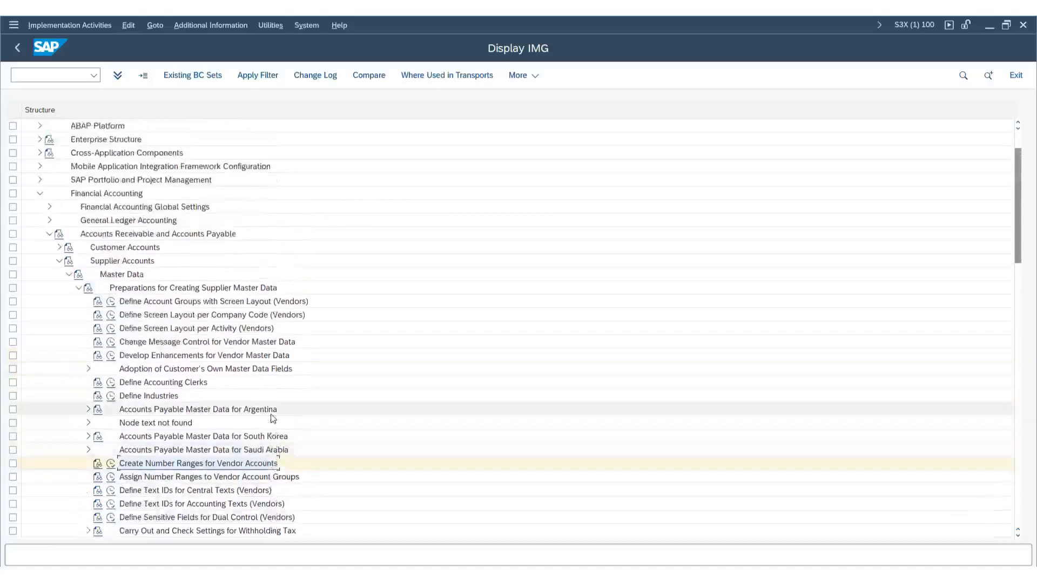
{"action": "left_click", "coordinate": [39, 153]}
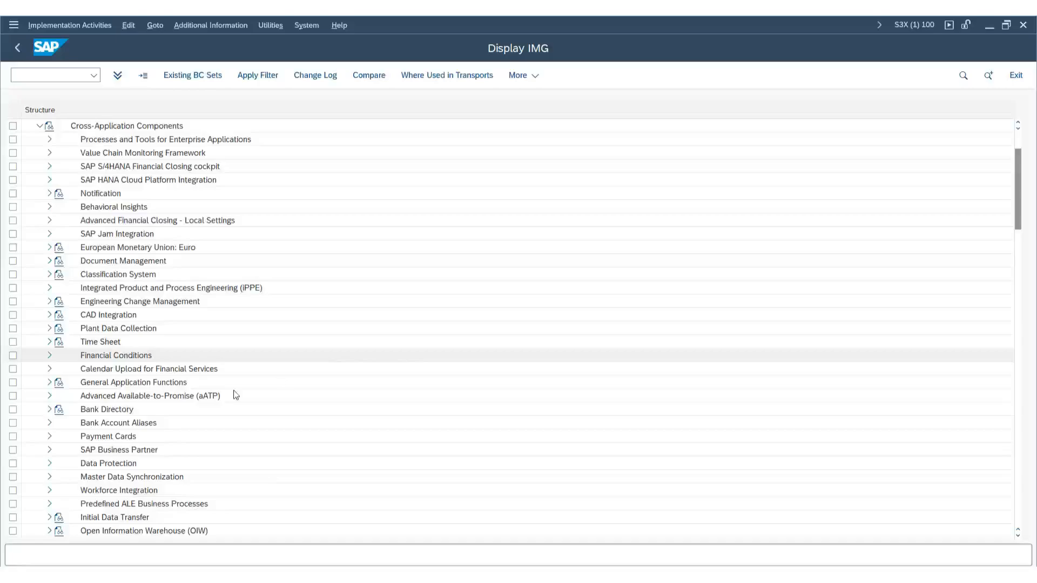
{"action": "left_click", "coordinate": [49, 450]}
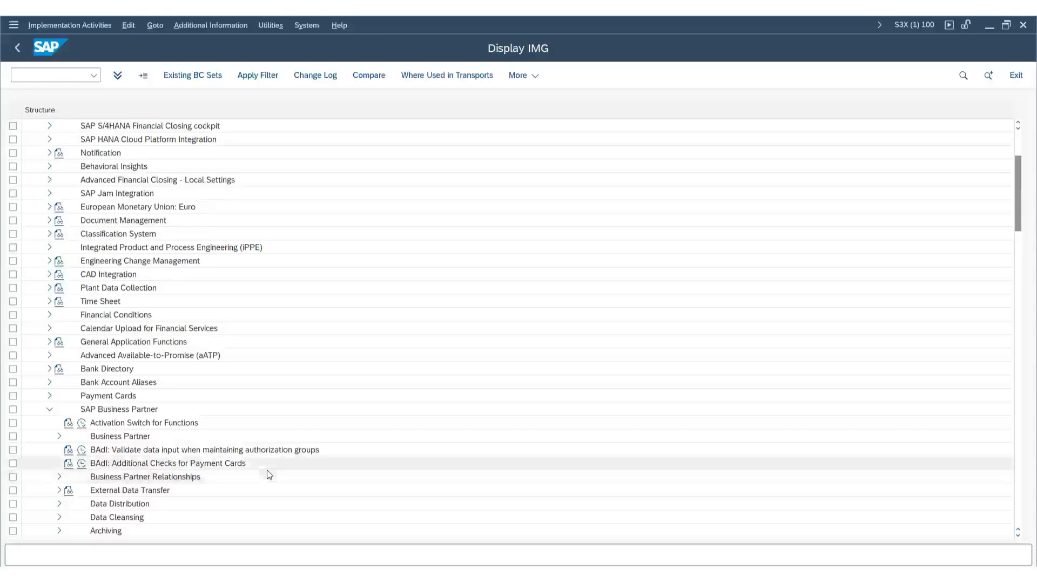
{"action": "scroll", "coordinate": [268, 473], "scroll_direction": "down", "scroll_amount": 1}
{"action": "scroll", "coordinate": [269, 474], "scroll_direction": "down", "scroll_amount": 1}
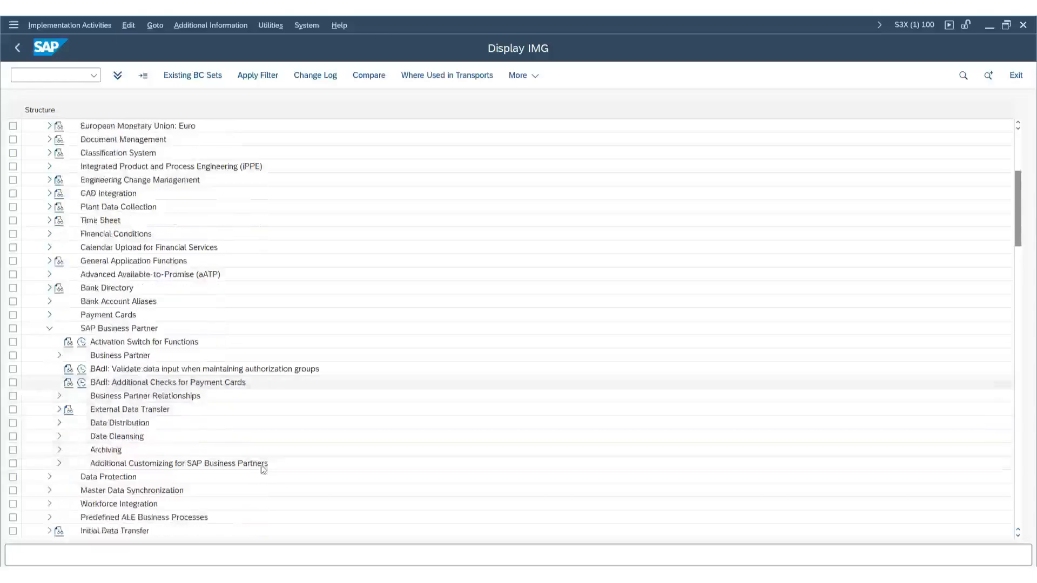
{"action": "left_click", "coordinate": [59, 356]}
{"action": "left_click", "coordinate": [69, 369]}
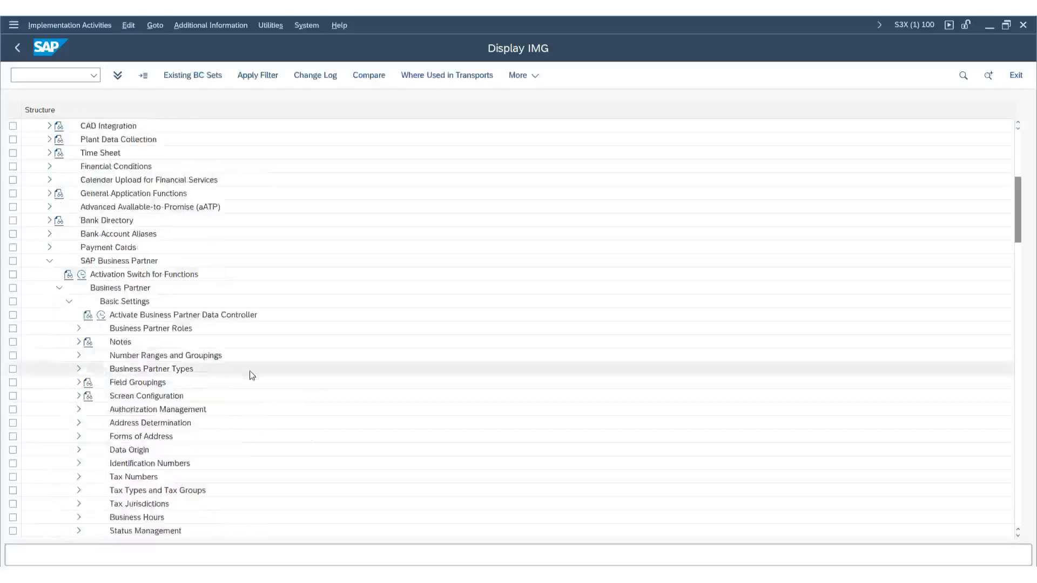
{"action": "left_click", "coordinate": [79, 356]}
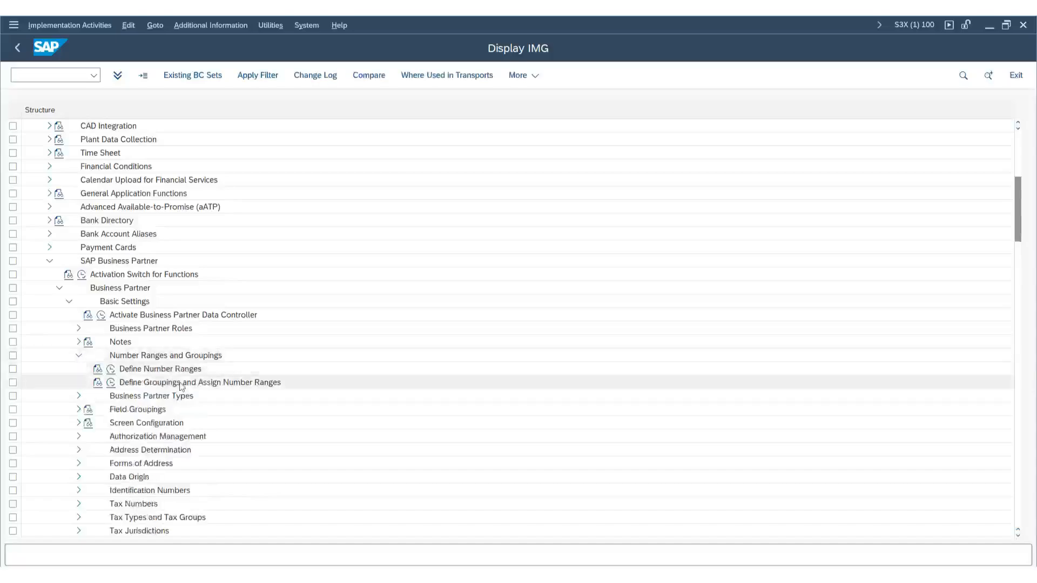
{"action": "left_click", "coordinate": [111, 370]}
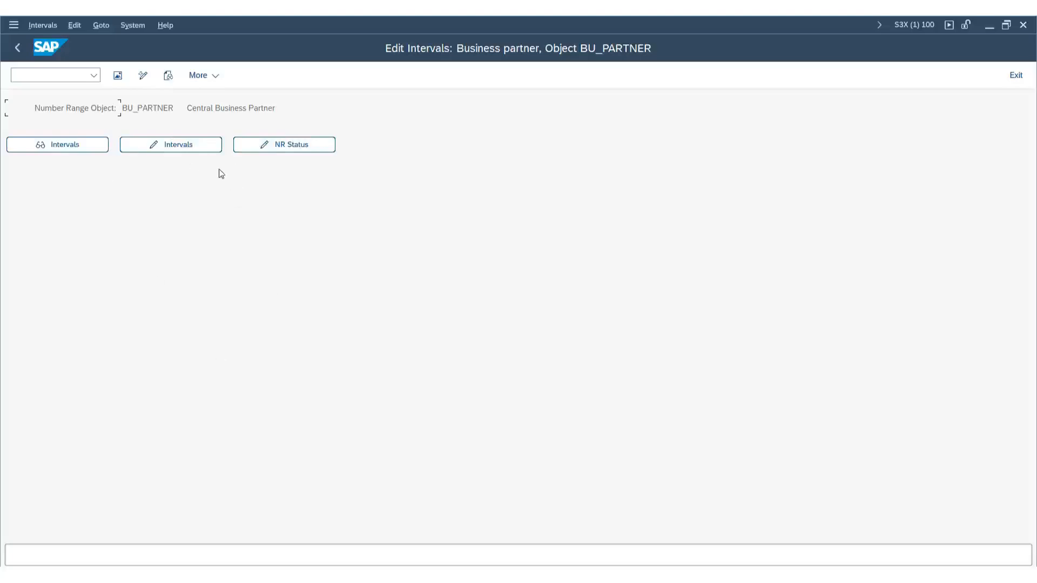
{"action": "left_click", "coordinate": [177, 144]}
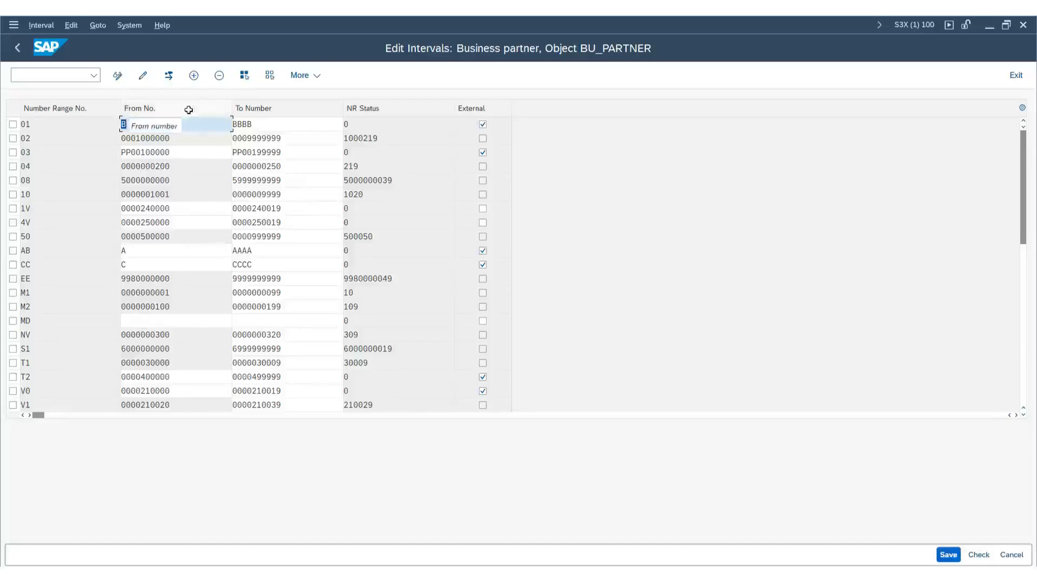
{"action": "left_click", "coordinate": [40, 25]}
{"action": "left_click", "coordinate": [74, 138]}
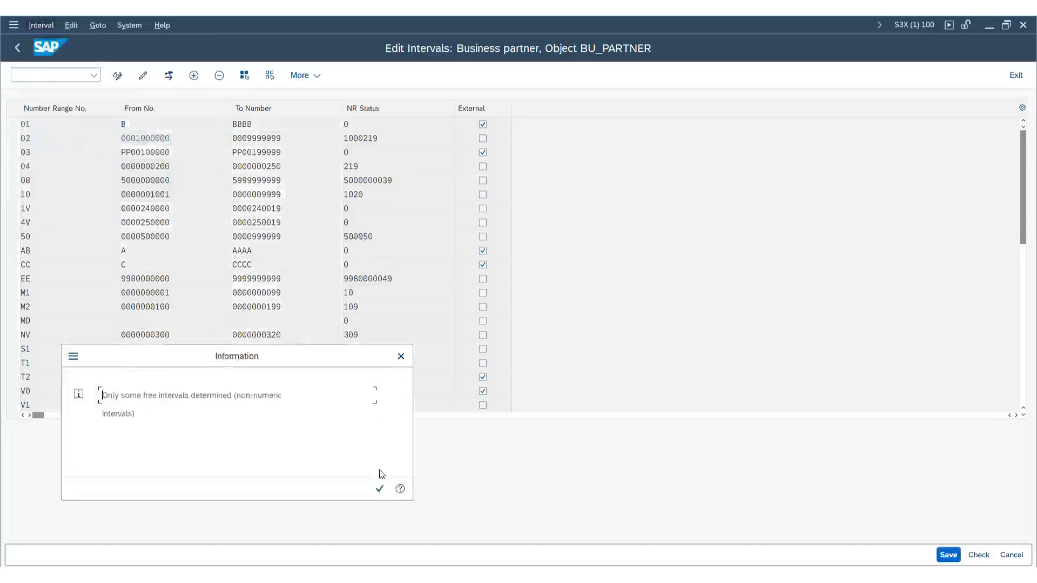
{"action": "left_click", "coordinate": [377, 488]}
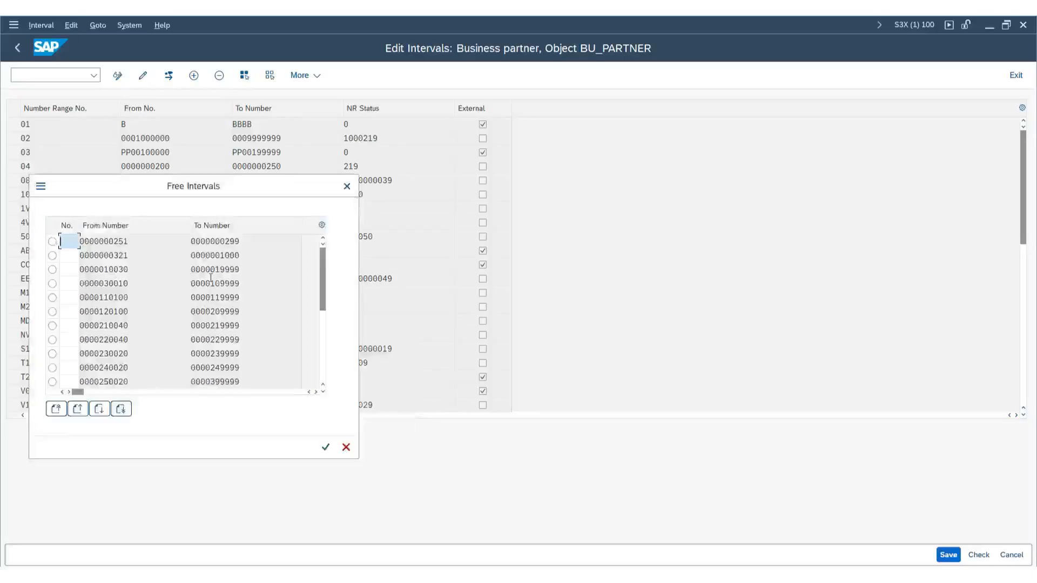
{"action": "left_click", "coordinate": [52, 284]}
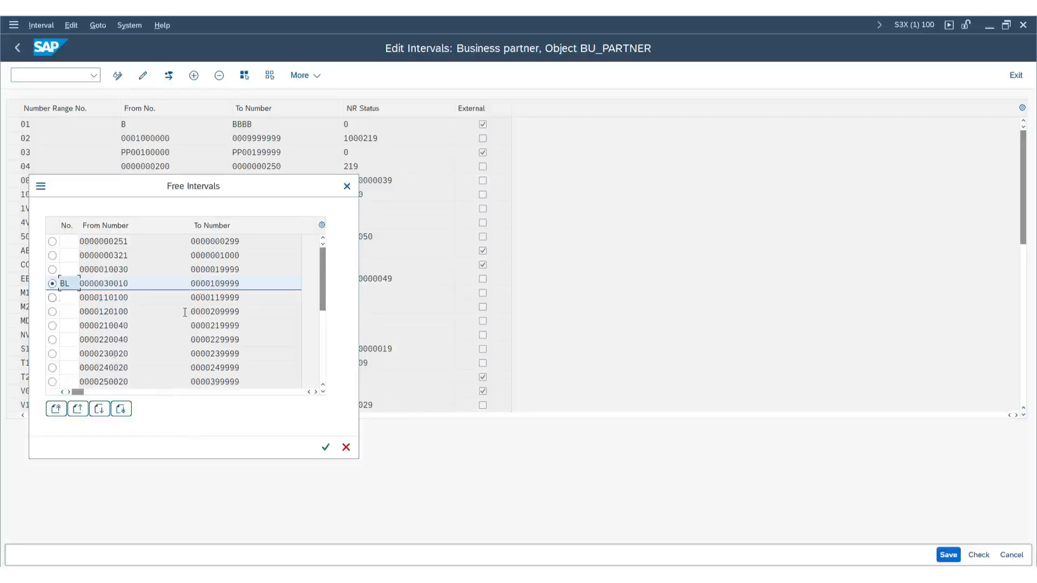
{"action": "left_click", "coordinate": [324, 448]}
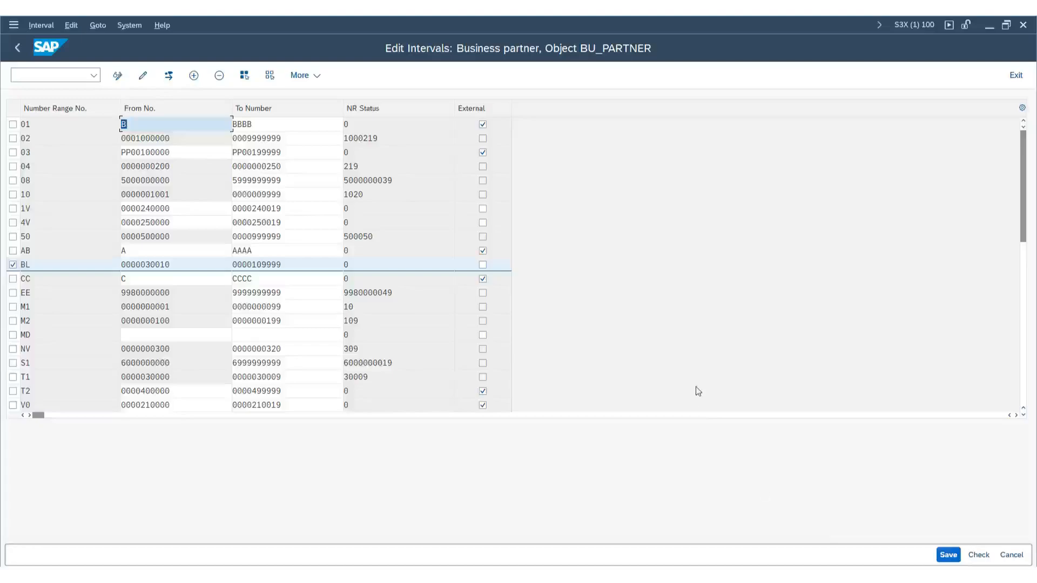
- Try to list the free intervals of the business partner number range object again
{"action": "left_click", "coordinate": [39, 26]}
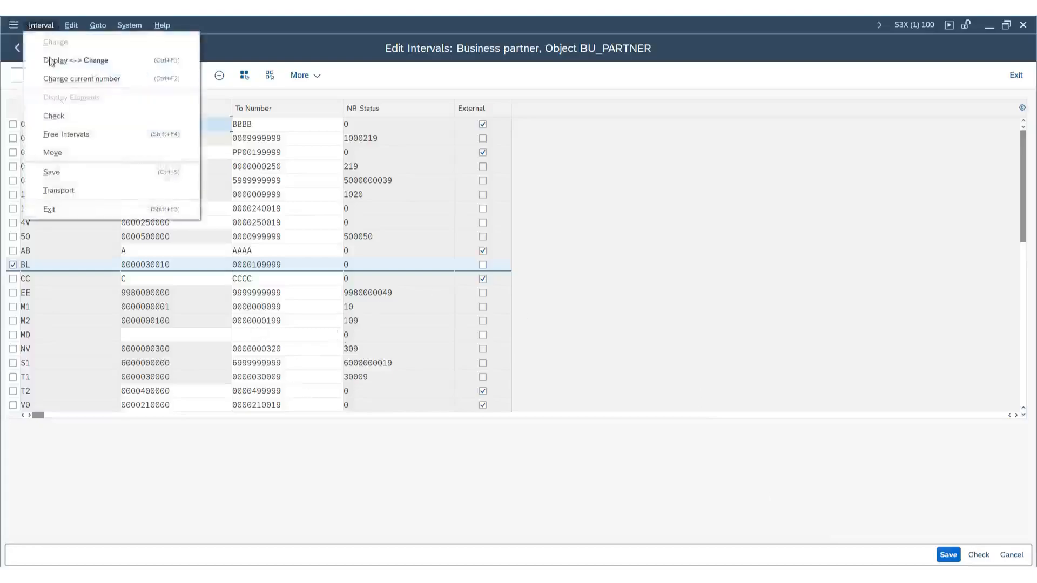
{"action": "left_click", "coordinate": [80, 135]}
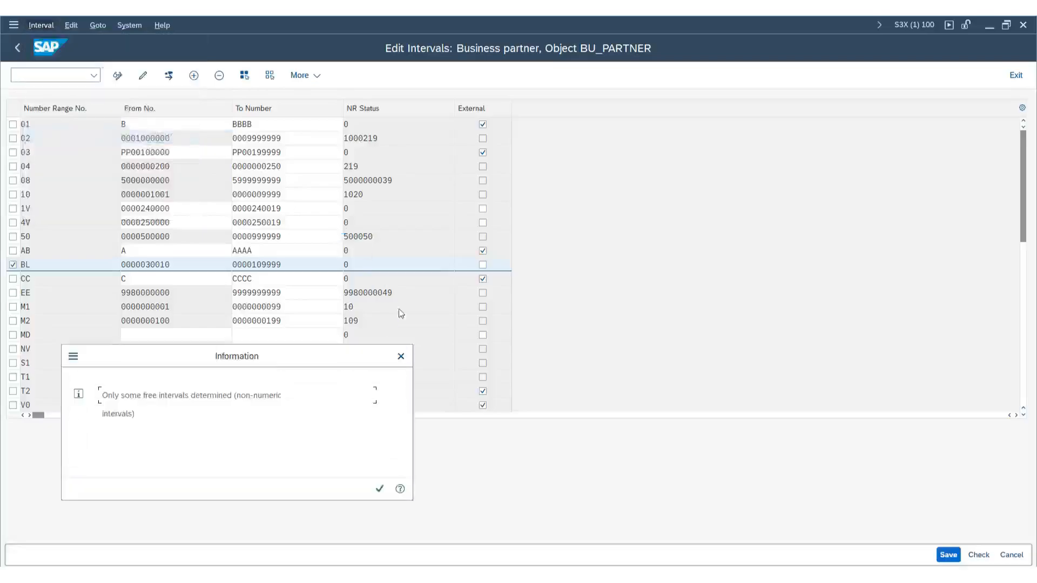
{"action": "left_click", "coordinate": [380, 489]}
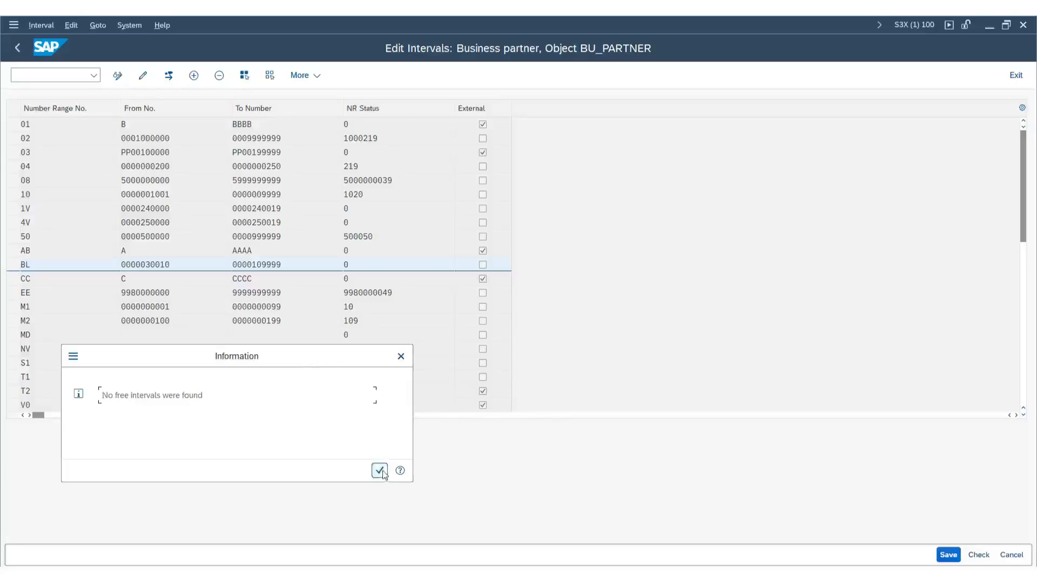
{"action": "left_click", "coordinate": [401, 356]}
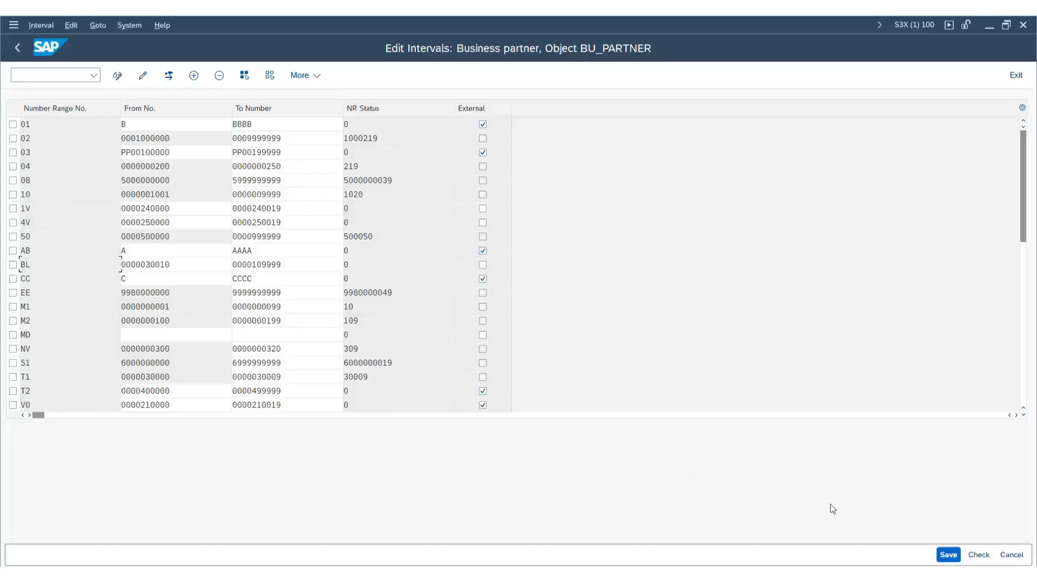
- Save the business partner number range intervals, acknowledging the transport notice, and return to the Implementation Guide
{"action": "left_click", "coordinate": [949, 555]}
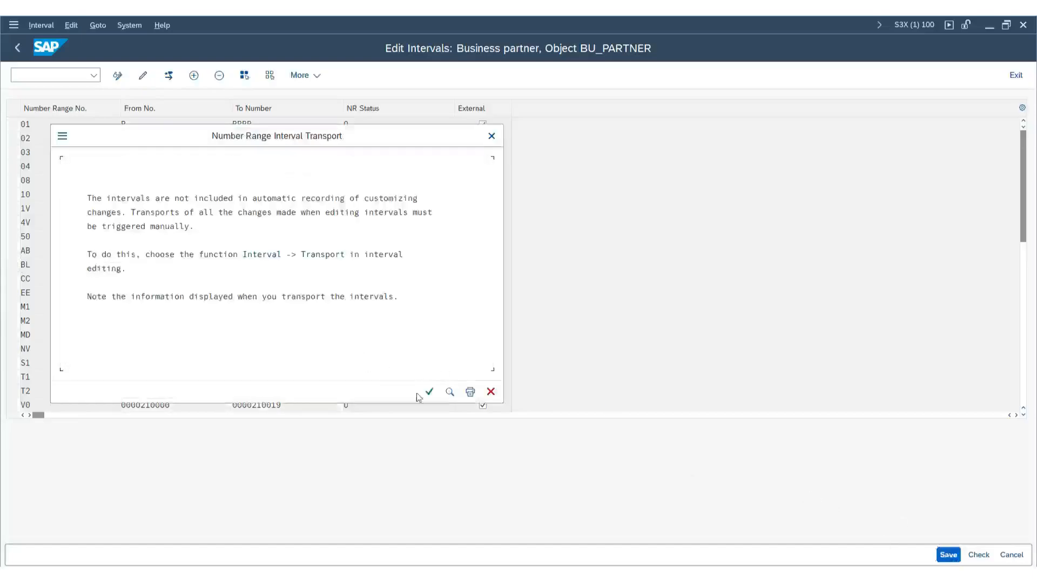
{"action": "left_click", "coordinate": [432, 394]}
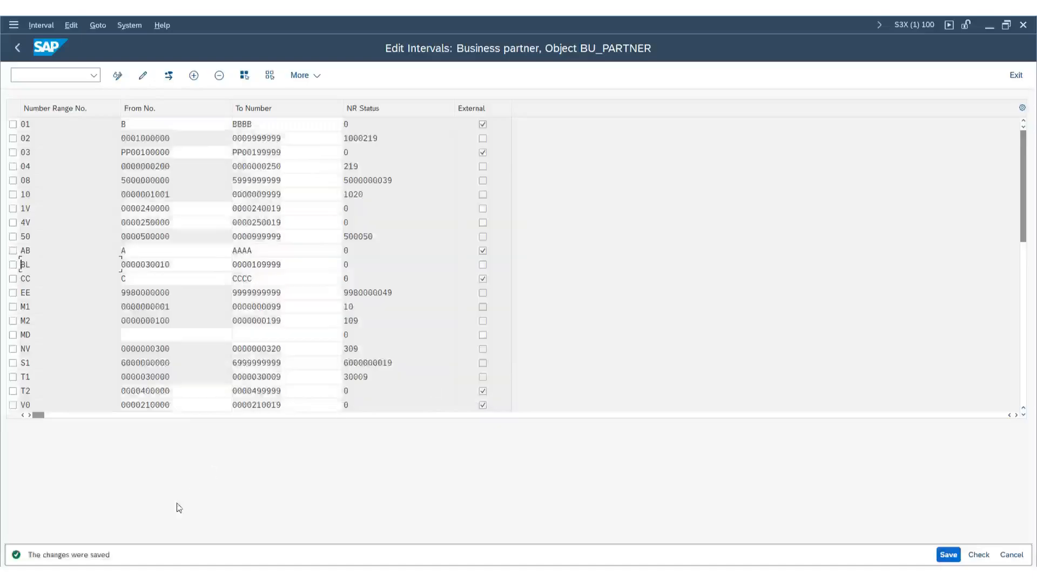
{"action": "left_click", "coordinate": [16, 50]}
{"action": "left_click", "coordinate": [16, 49]}
{"action": "left_click", "coordinate": [16, 49]}
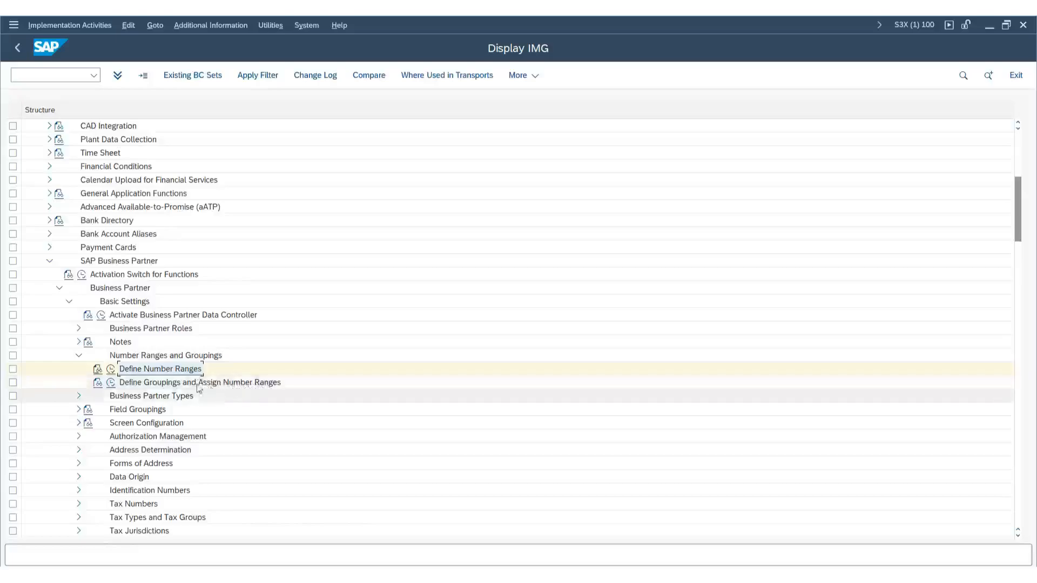
- Open Define Groupings and Assign Number Ranges and add a new grouping SBPL with the short name Local BP
{"action": "left_click", "coordinate": [115, 385]}
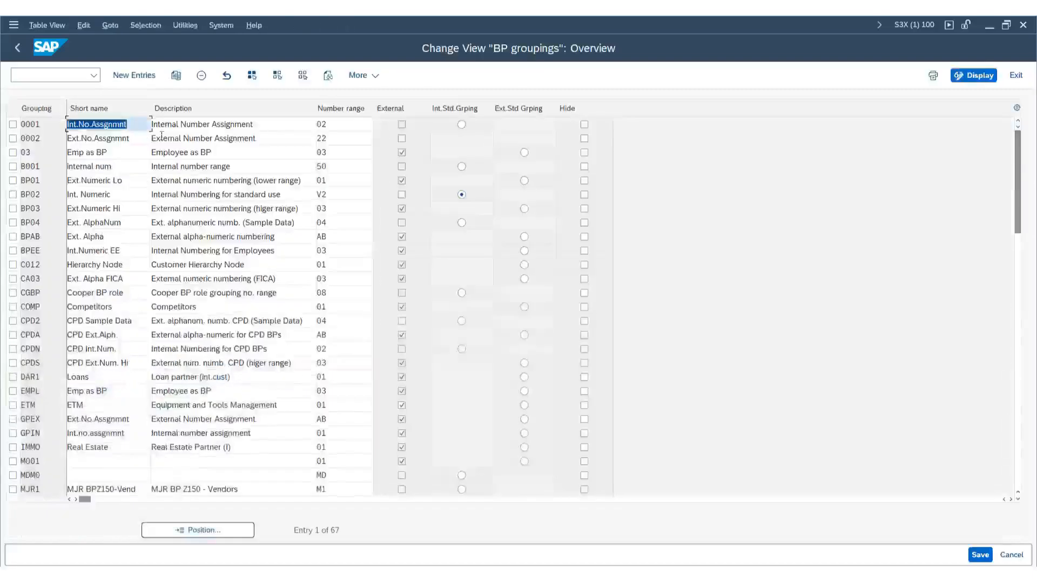
{"action": "left_click", "coordinate": [137, 79]}
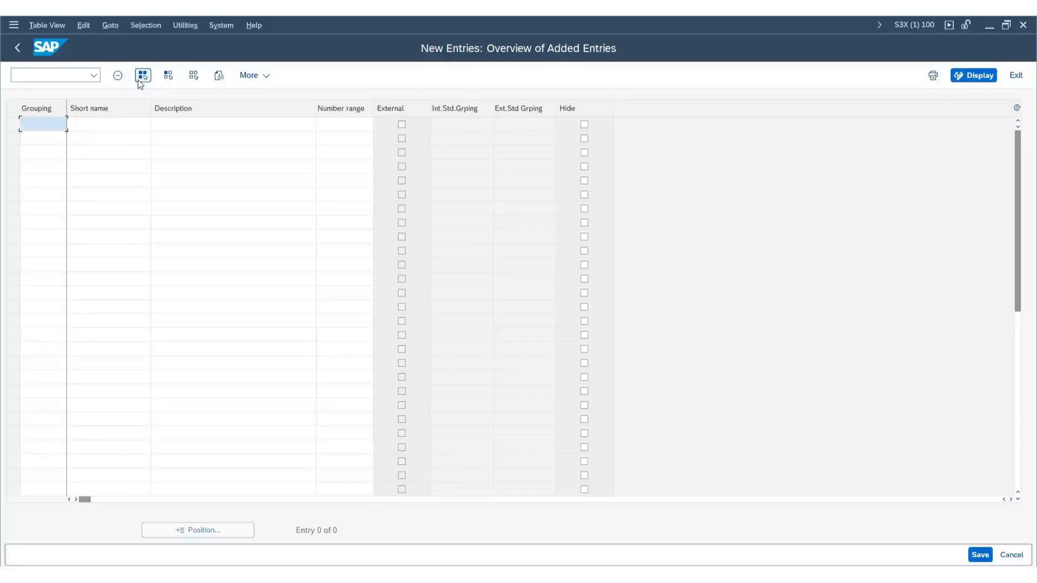
{"action": "type", "text": "SBPL"}
{"action": "key", "text": "Tab"}
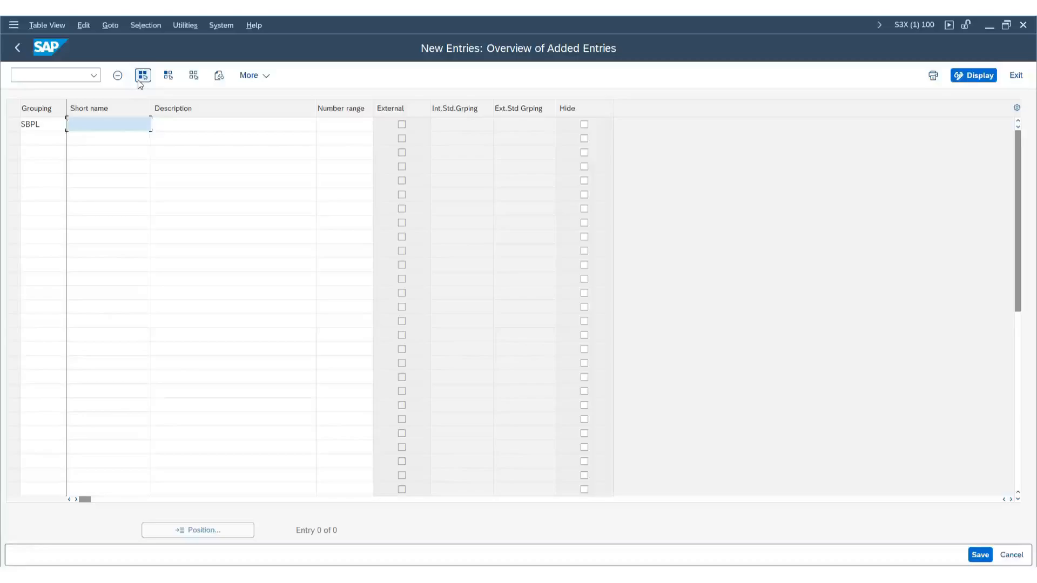
{"action": "type", "text": "Local"}
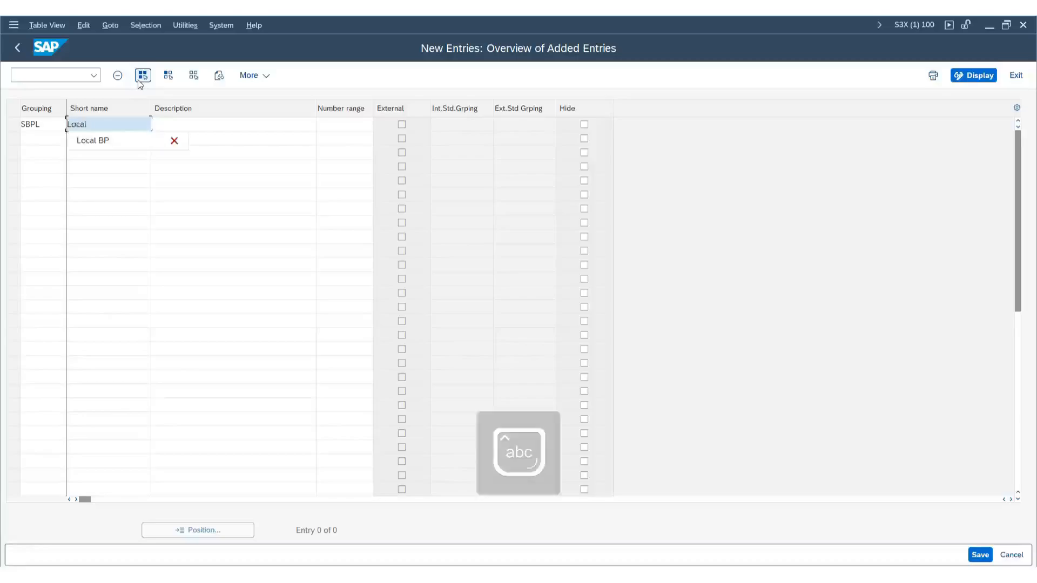
{"action": "key", "text": "Down"}
{"action": "key", "text": "Tab"}
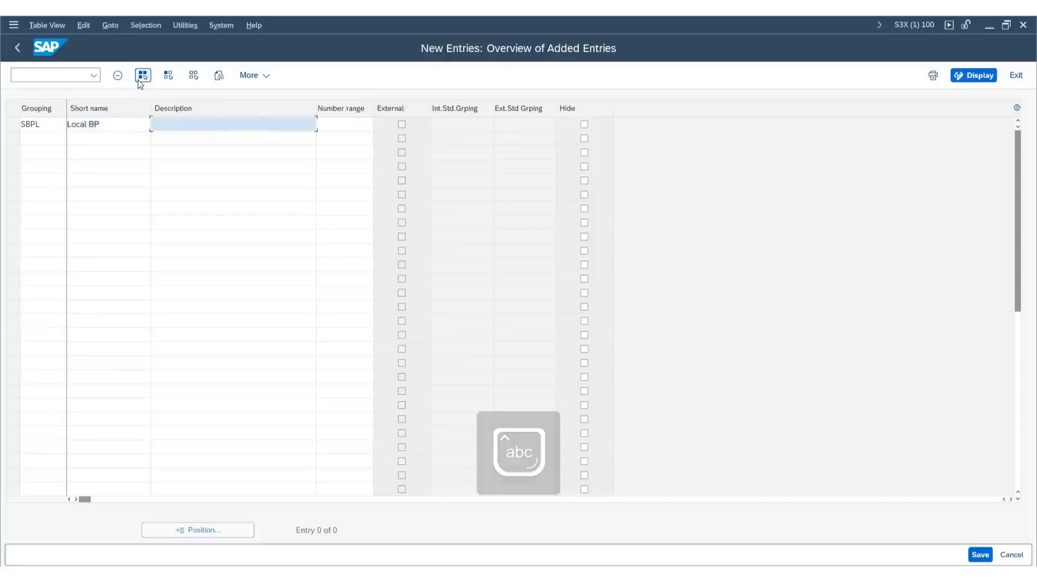
- Set the description of grouping SBPL to "Local BP - SUK1"
{"action": "type", "text": "Lo"}
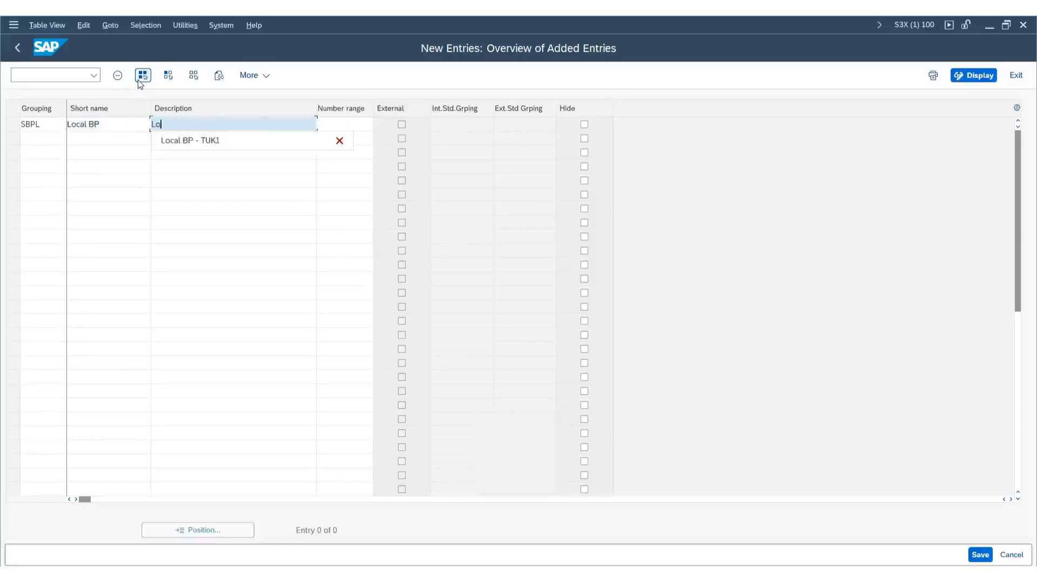
{"action": "key", "text": "Down"}
{"action": "key", "text": "BackSpace"}
{"action": "key", "text": "BackSpace"}
{"action": "key", "text": "BackSpace"}
{"action": "key", "text": "BackSpace"}
{"action": "key", "text": "Caps_Lock"}
{"action": "type", "text": "SUK1"}
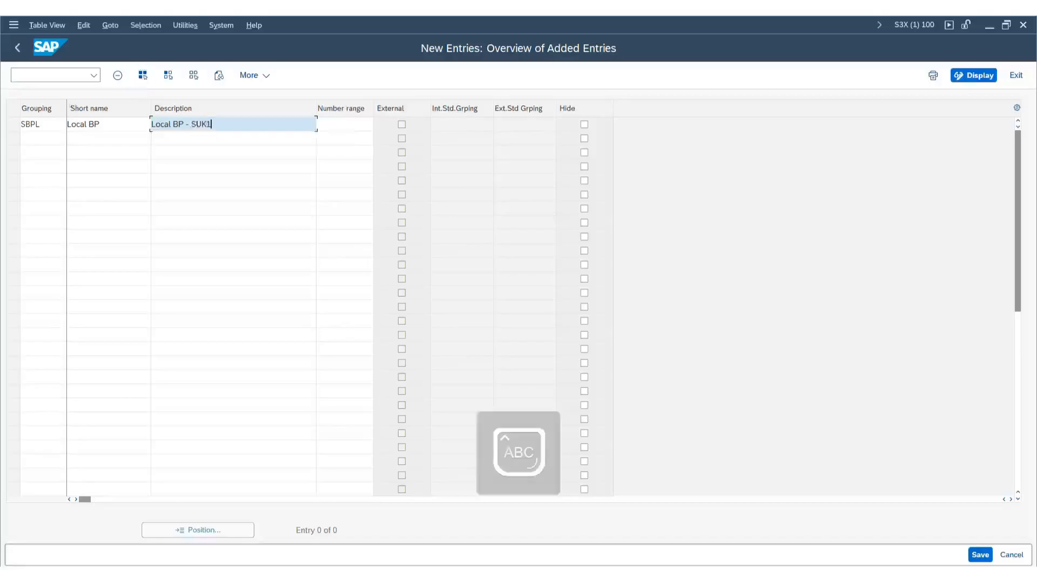
- Assign number range BL to the grouping SBPL
{"action": "left_click", "coordinate": [128, 140]}
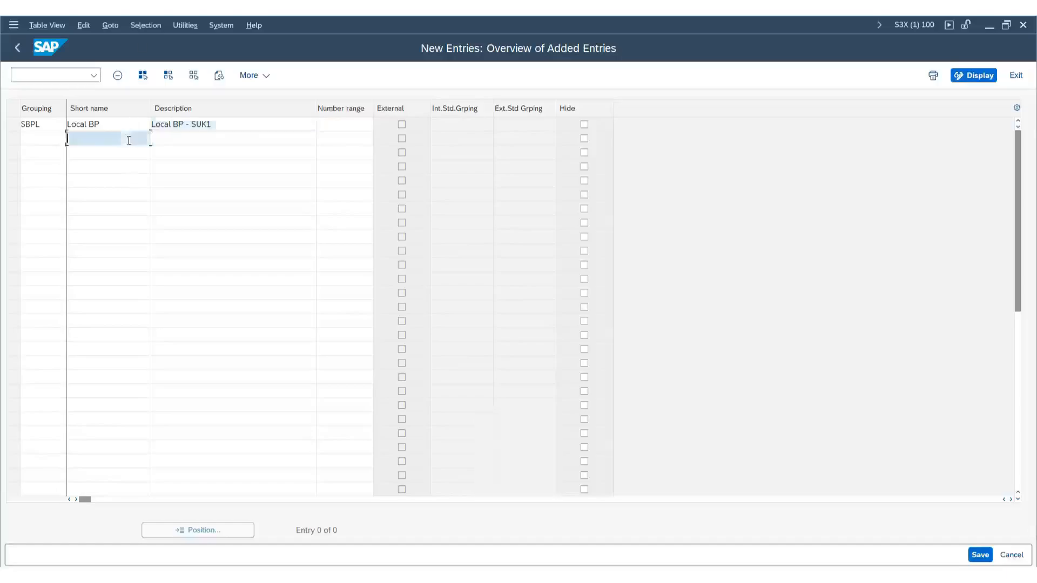
{"action": "left_click", "coordinate": [324, 124]}
{"action": "key", "text": "shift+Tab"}
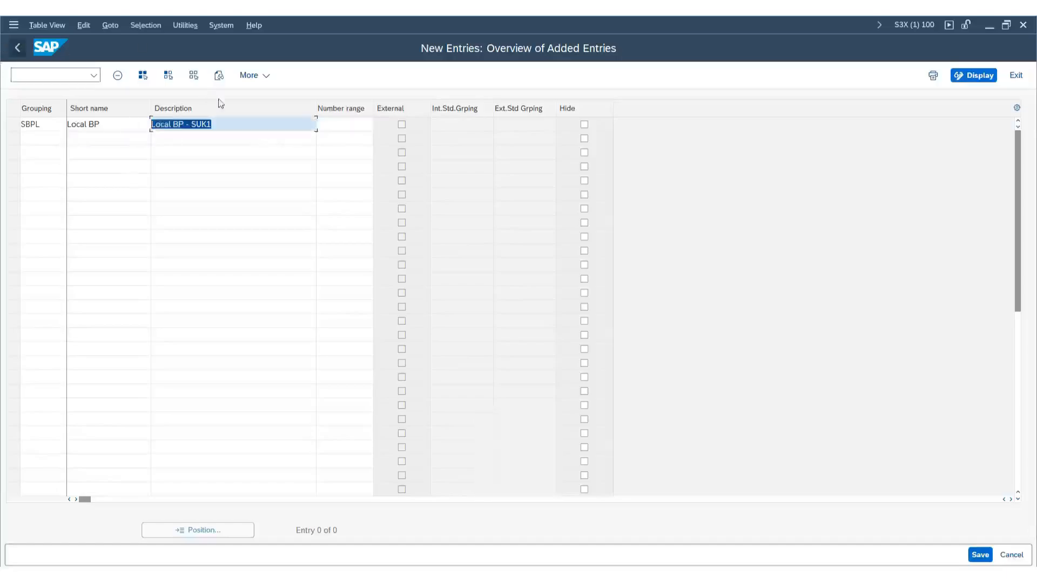
{"action": "left_click", "coordinate": [337, 126]}
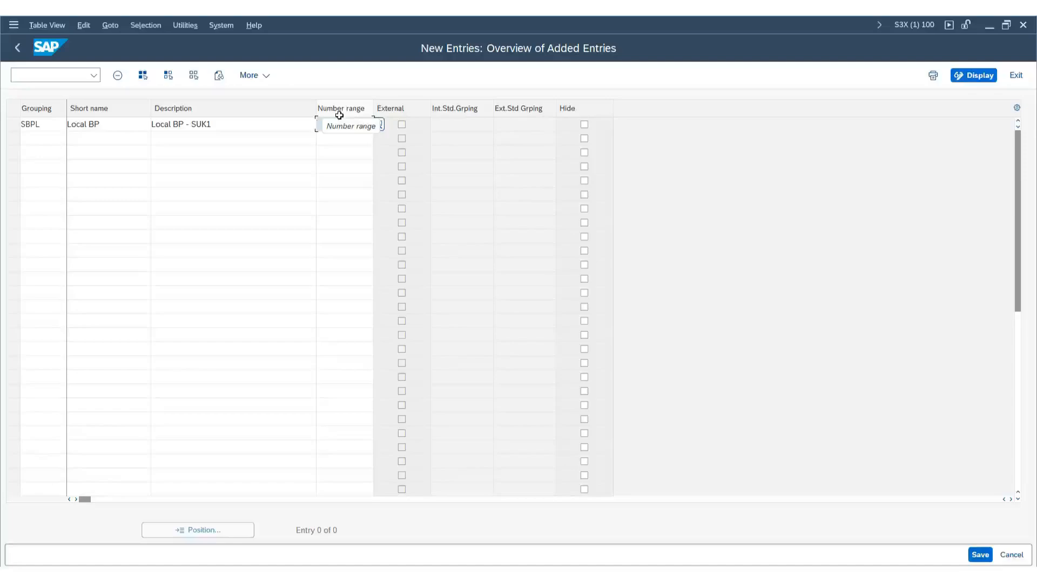
{"action": "type", "text": "BL"}
{"action": "key", "text": "Return"}
- Add a second business partner grouping SBPF with the short name Foreign BP
{"action": "left_click", "coordinate": [45, 130]}
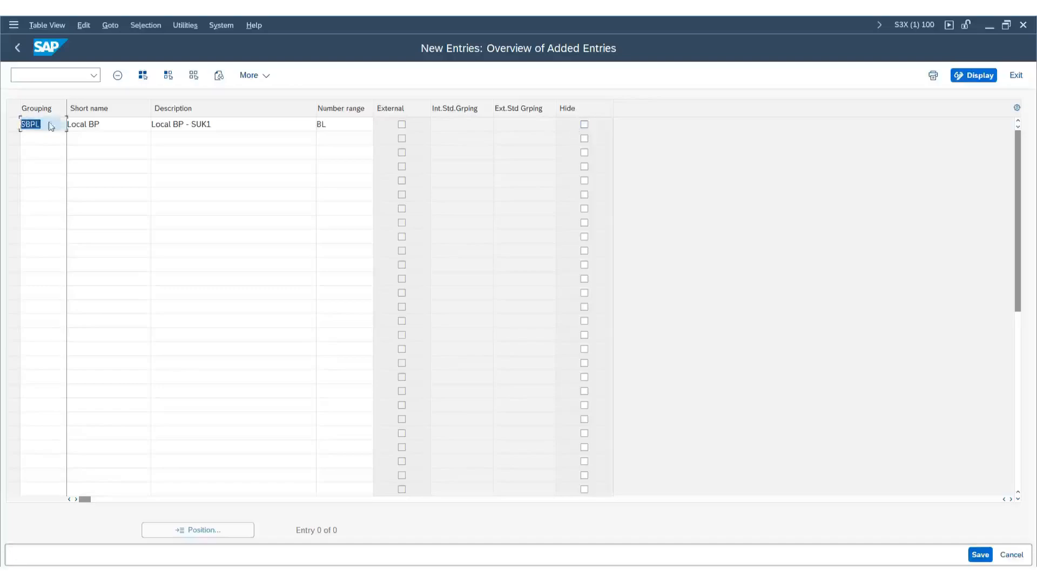
{"action": "left_click", "coordinate": [45, 140]}
{"action": "type", "text": "SBPf"}
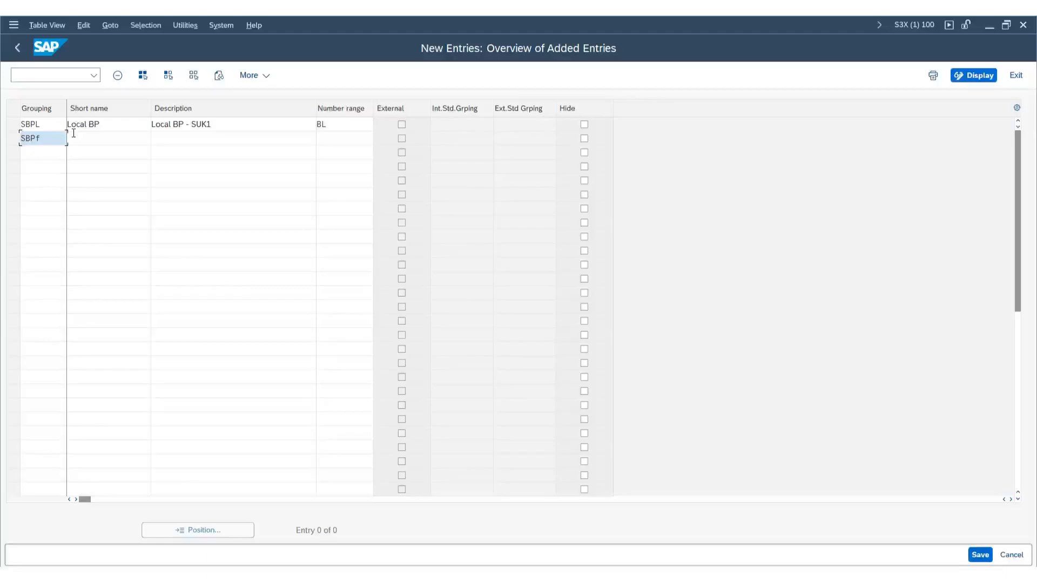
{"action": "key", "text": "BackSpace"}
{"action": "type", "text": "f"}
{"action": "left_click", "coordinate": [73, 134]}
{"action": "key", "text": "shift+Tab"}
{"action": "key", "text": "BackSpace"}
{"action": "key", "text": "Caps_Lock"}
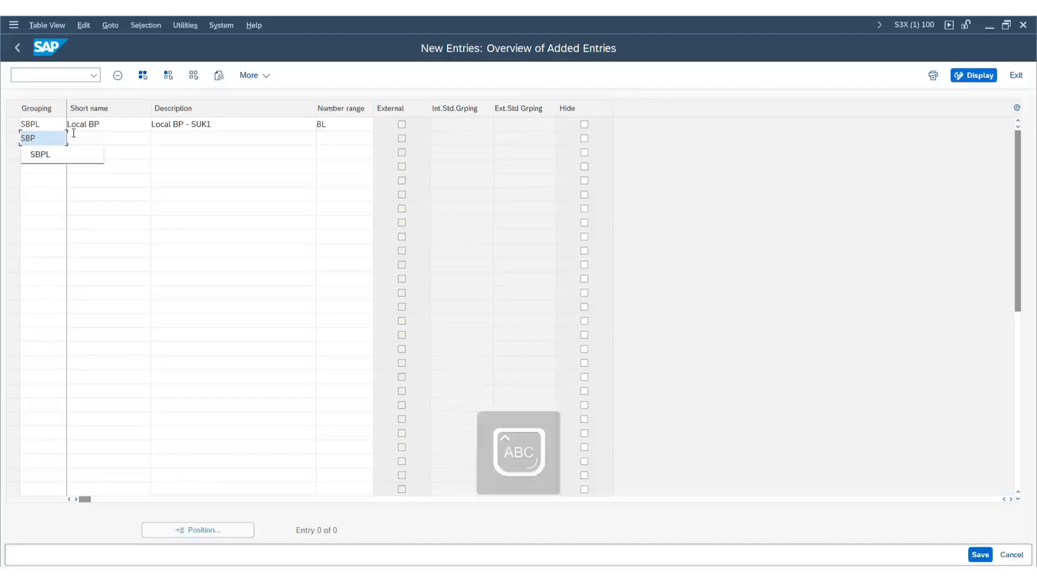
{"action": "type", "text": "FF"}
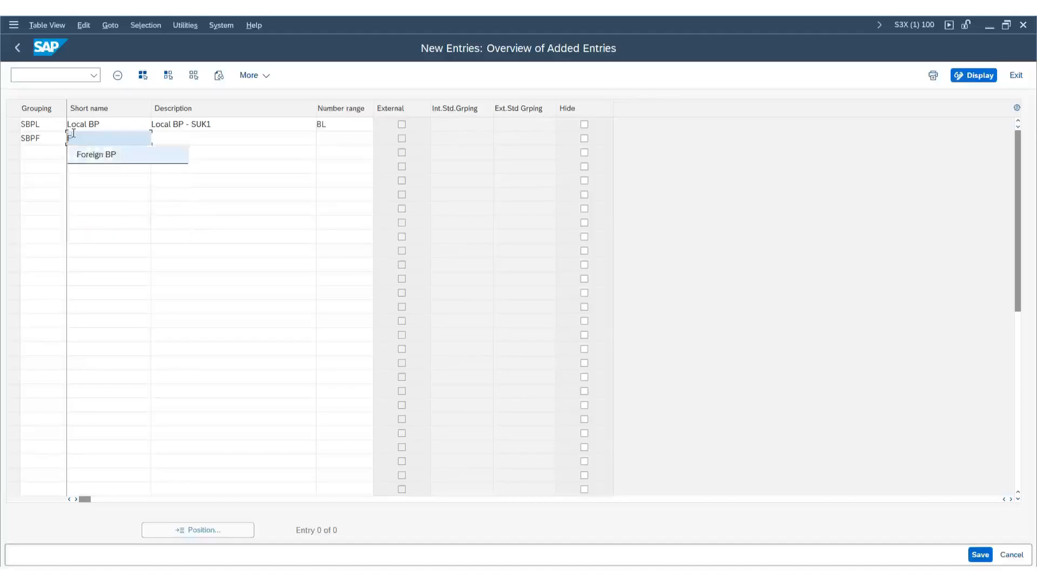
{"action": "key", "text": "Tab"}
- Set the description of grouping SBPF to "Foreign BP - SUK1" and assign it number range BL
{"action": "type", "text": "F"}
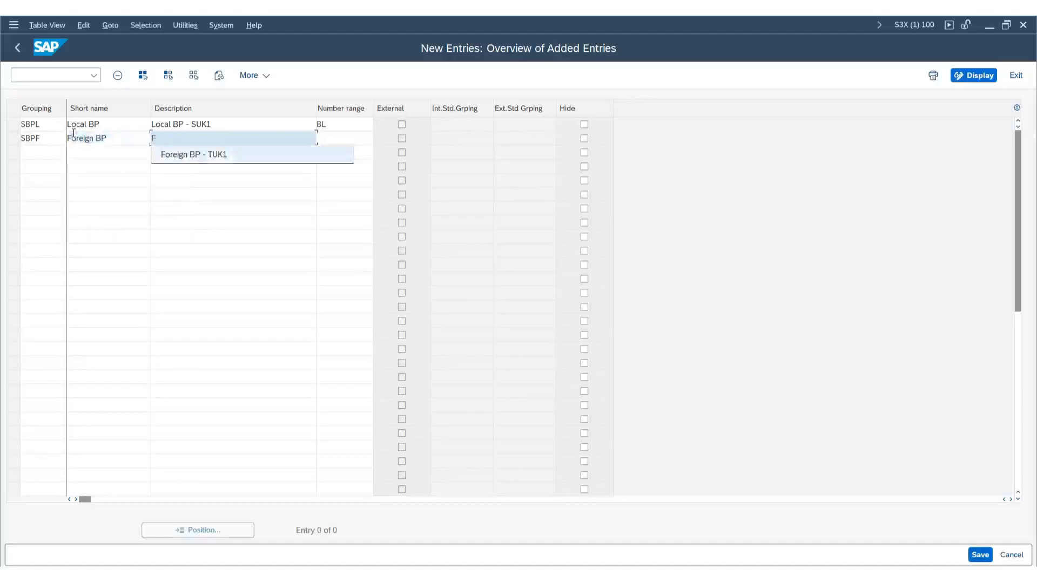
{"action": "key", "text": "Down"}
{"action": "key", "text": "BackSpace"}
{"action": "key", "text": "BackSpace"}
{"action": "key", "text": "BackSpace"}
{"action": "key", "text": "BackSpace"}
{"action": "type", "text": "SUK1"}
{"action": "key", "text": "Tab"}
{"action": "type", "text": "BL"}
{"action": "key", "text": "Tab"}
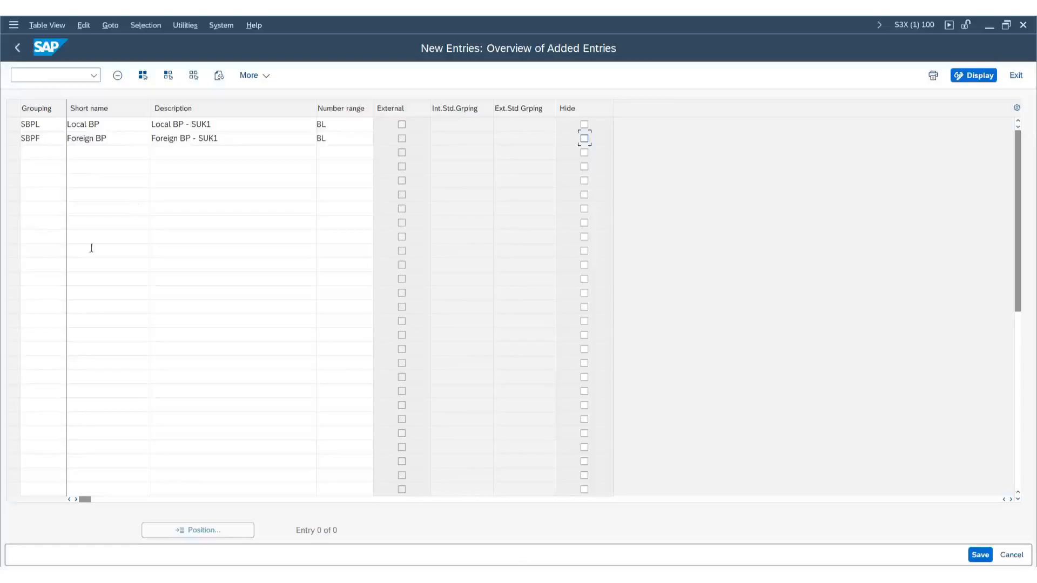
- Add a third grouping SBPO with the short name Onetime BP
{"action": "double_click", "coordinate": [47, 137]}
{"action": "key", "text": "ctrl+c"}
{"action": "left_click", "coordinate": [37, 153]}
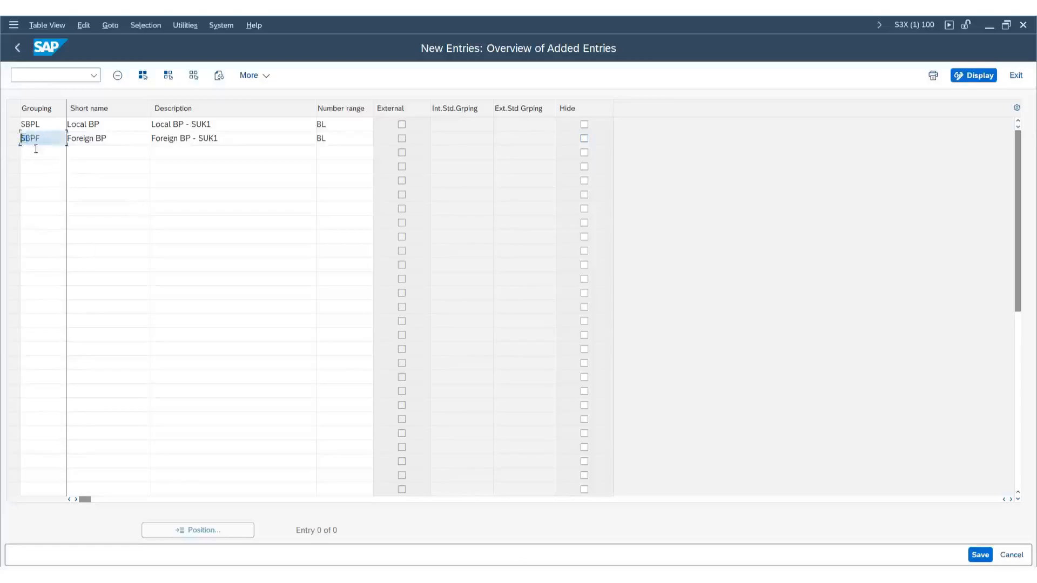
{"action": "key", "text": "ctrl+v"}
{"action": "key", "text": "BackSpace"}
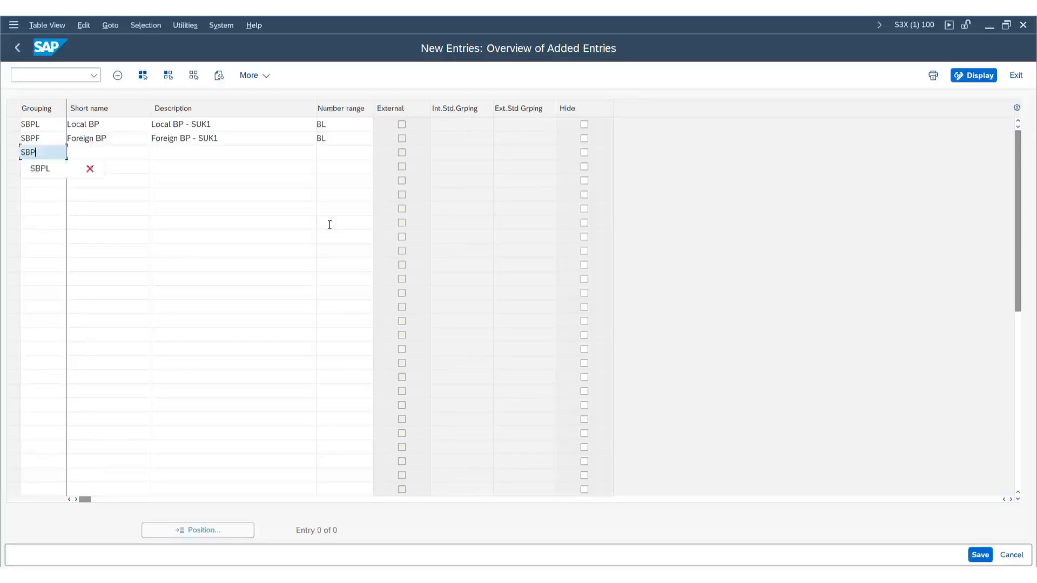
{"action": "type", "text": "0"}
{"action": "key", "text": "Tab"}
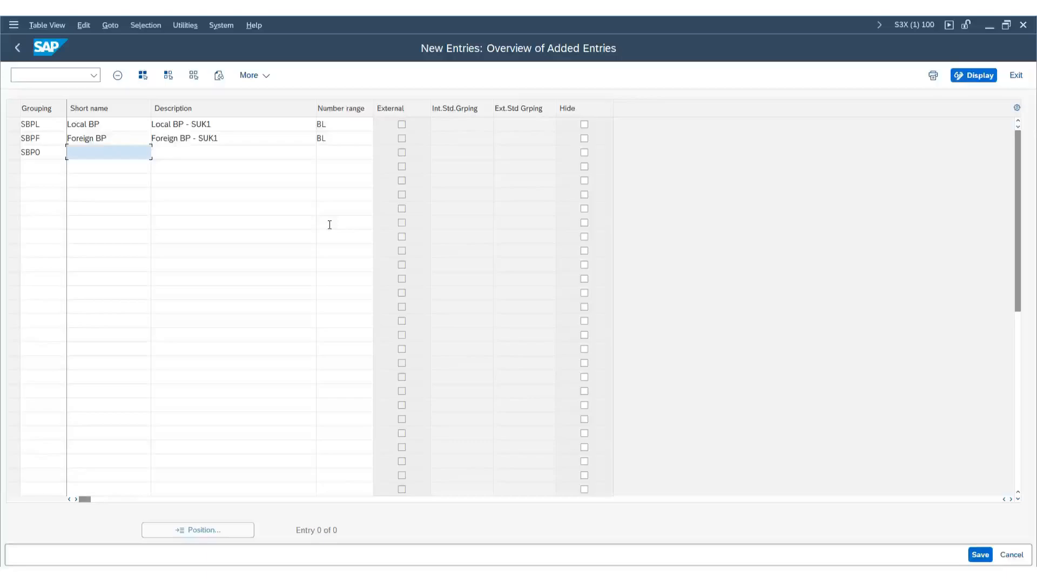
{"action": "key", "text": "Down"}
{"action": "key", "text": "Down"}
{"action": "key", "text": "Down"}
{"action": "key", "text": "Return"}
- Set the description of grouping SBPO to "Onetime BP- SUK1" and assign it number range BL
{"action": "key", "text": "Tab"}
{"action": "key", "text": "Down"}
{"action": "key", "text": "Down"}
{"action": "key", "text": "Down"}
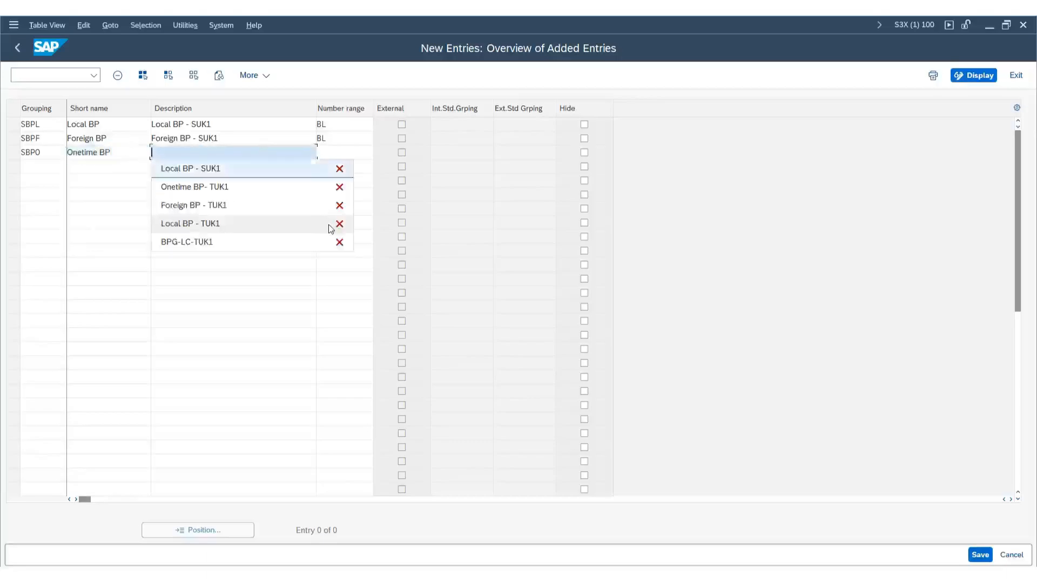
{"action": "key", "text": "Return"}
{"action": "key", "text": "BackSpace"}
{"action": "key", "text": "BackSpace"}
{"action": "key", "text": "BackSpace"}
{"action": "key", "text": "BackSpace"}
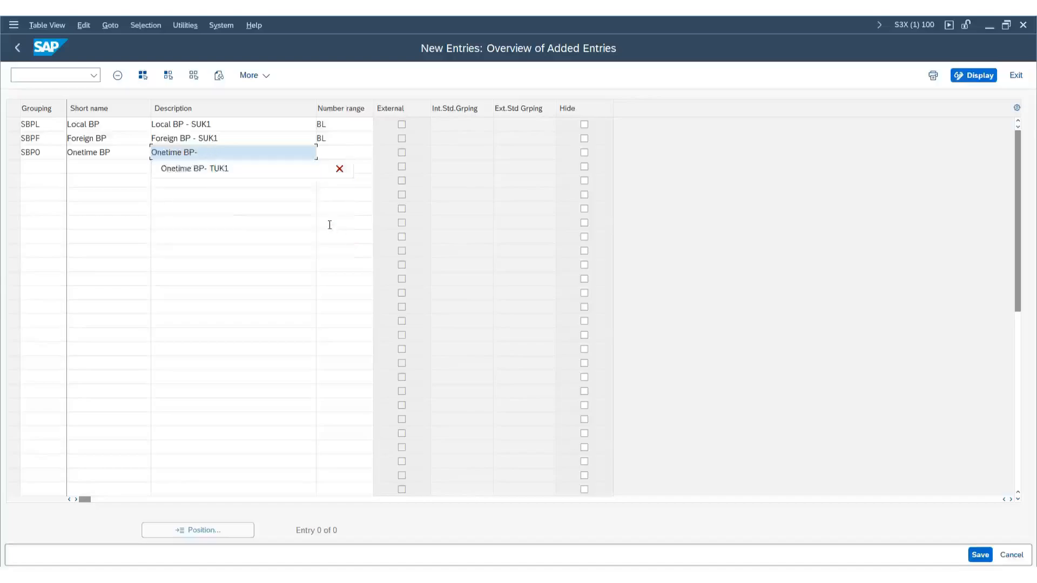
{"action": "type", "text": "SUK1"}
{"action": "key", "text": "Tab"}
{"action": "type", "text": "BL"}
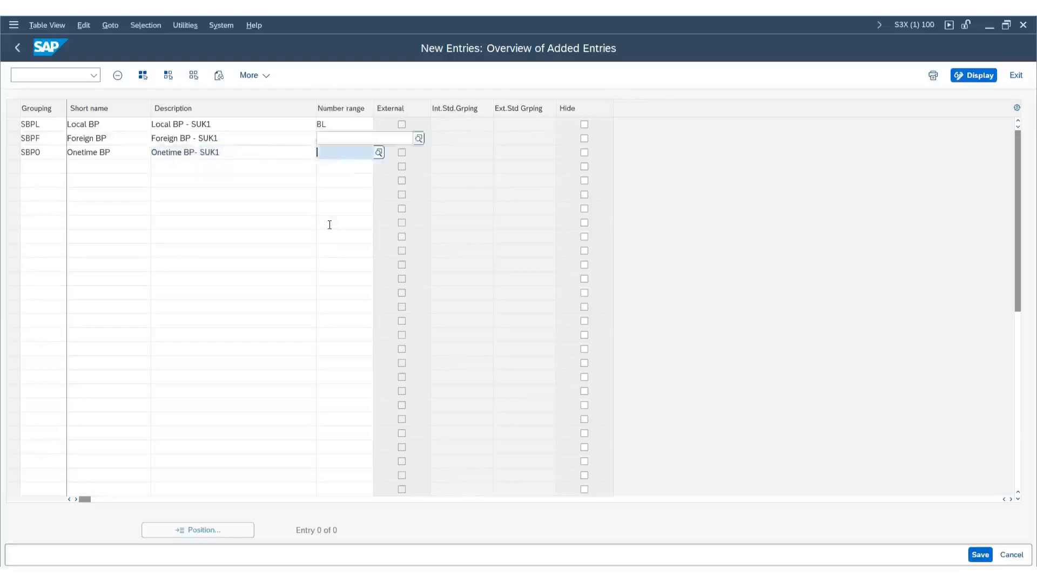
{"action": "key", "text": "Tab"}
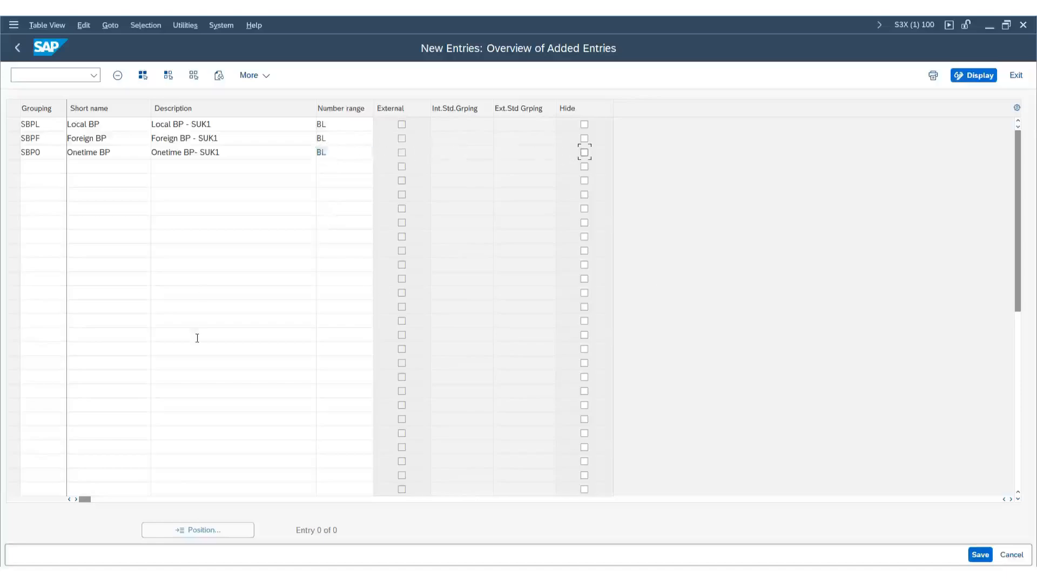
{"action": "key", "text": "shift+Tab"}
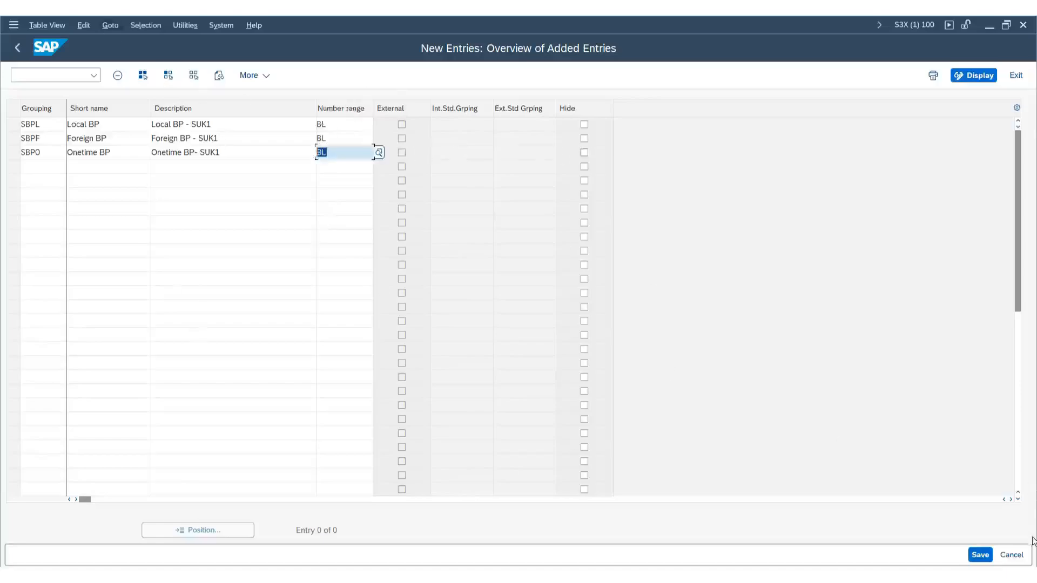
- Save the new BP groupings under the proposed customizing request and return to the Implementation Guide
{"action": "left_click", "coordinate": [980, 555]}
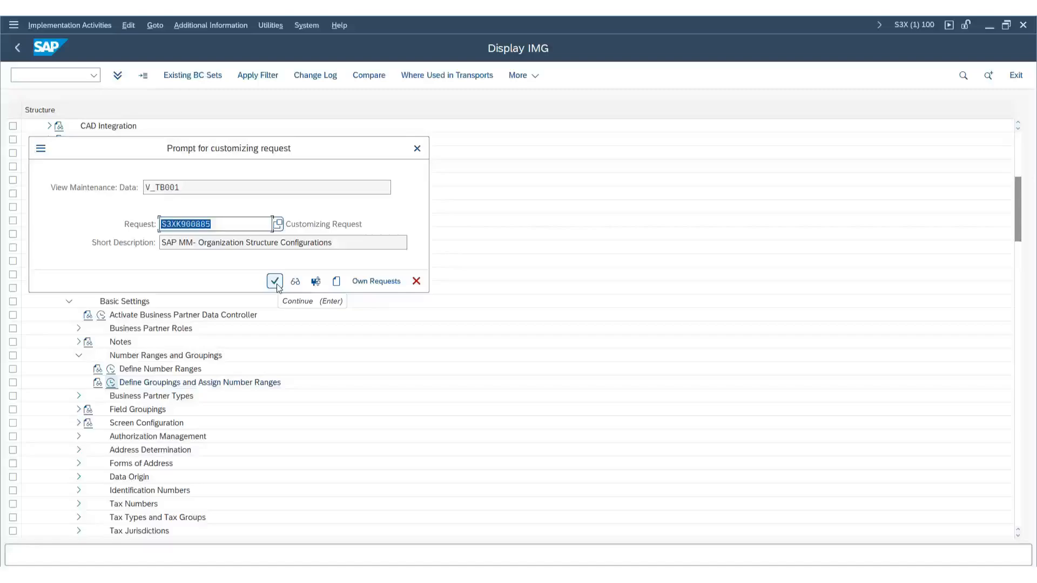
{"action": "left_click", "coordinate": [276, 284]}
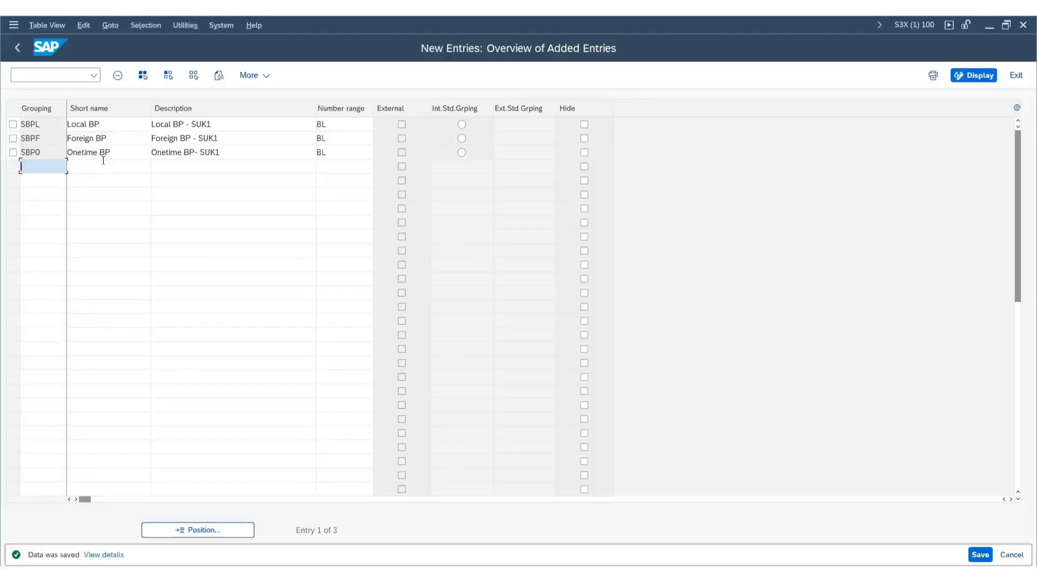
{"action": "left_click", "coordinate": [17, 50]}
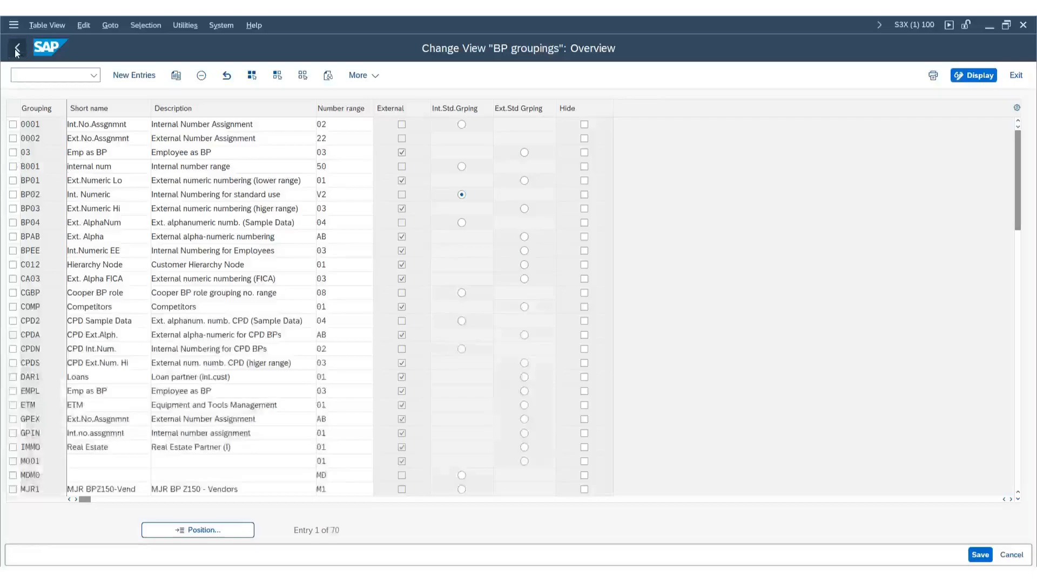
{"action": "left_click", "coordinate": [17, 50]}
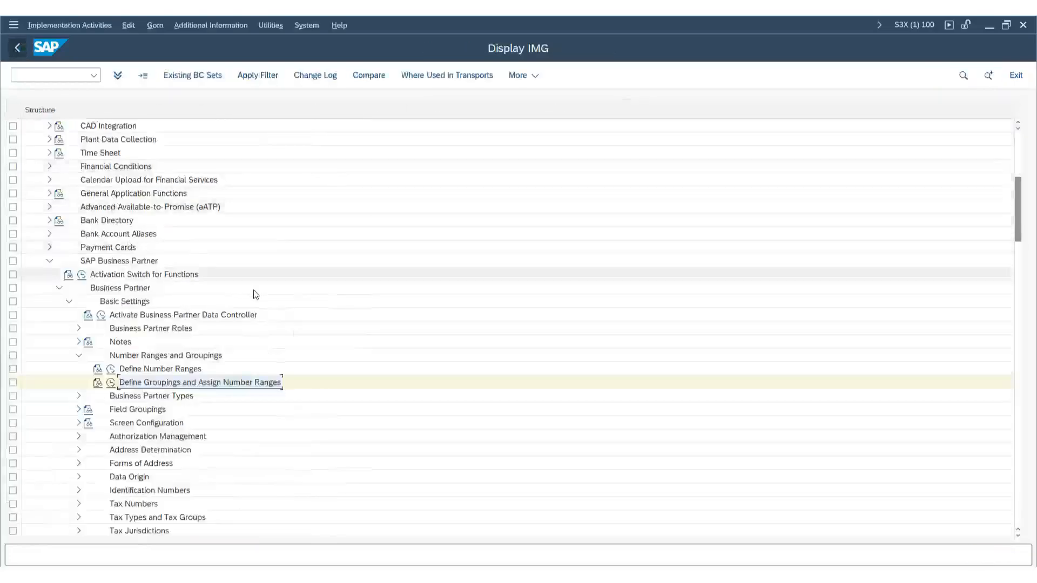
- Expand Master Data Synchronization and its Customer/Vendor Integration node in the Implementation Guide
{"action": "scroll", "coordinate": [303, 324], "scroll_direction": "down", "scroll_amount": 1}
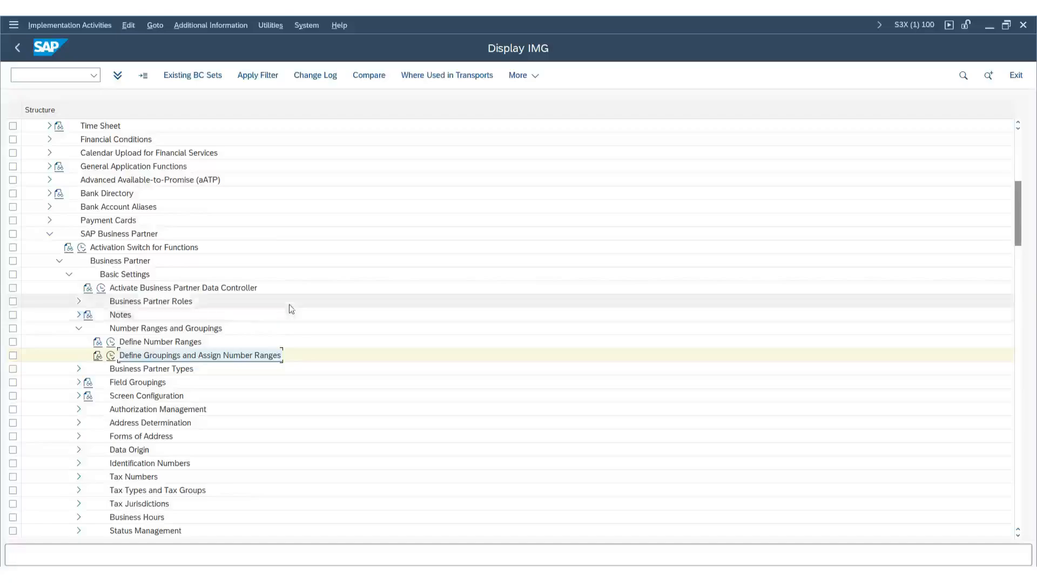
{"action": "scroll", "coordinate": [291, 311], "scroll_direction": "down", "scroll_amount": 5}
{"action": "scroll", "coordinate": [293, 307], "scroll_direction": "down", "scroll_amount": 3}
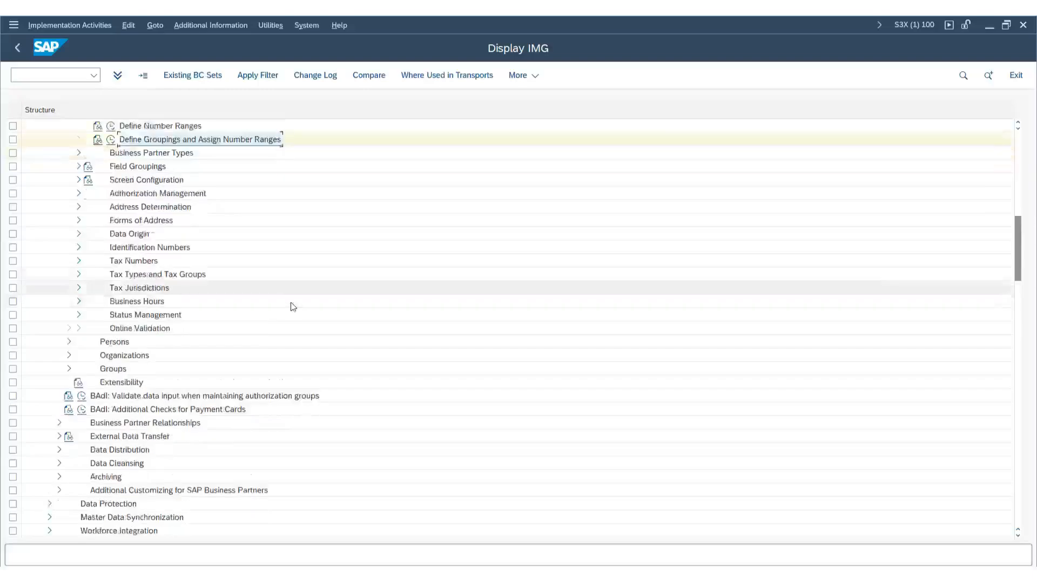
{"action": "scroll", "coordinate": [292, 307], "scroll_direction": "down", "scroll_amount": 2}
{"action": "double_click", "coordinate": [97, 477]}
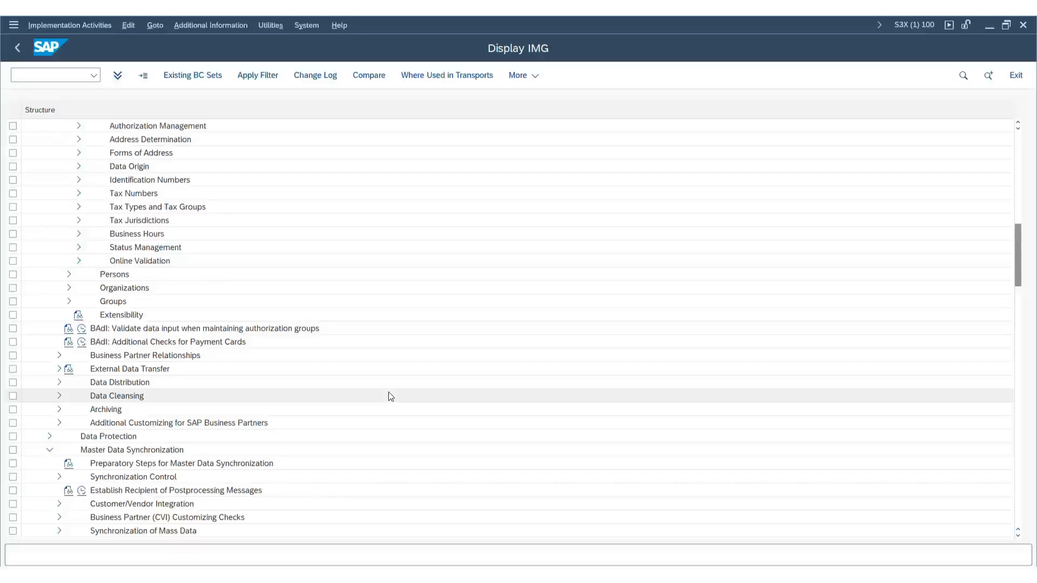
{"action": "scroll", "coordinate": [391, 397], "scroll_direction": "down", "scroll_amount": 3}
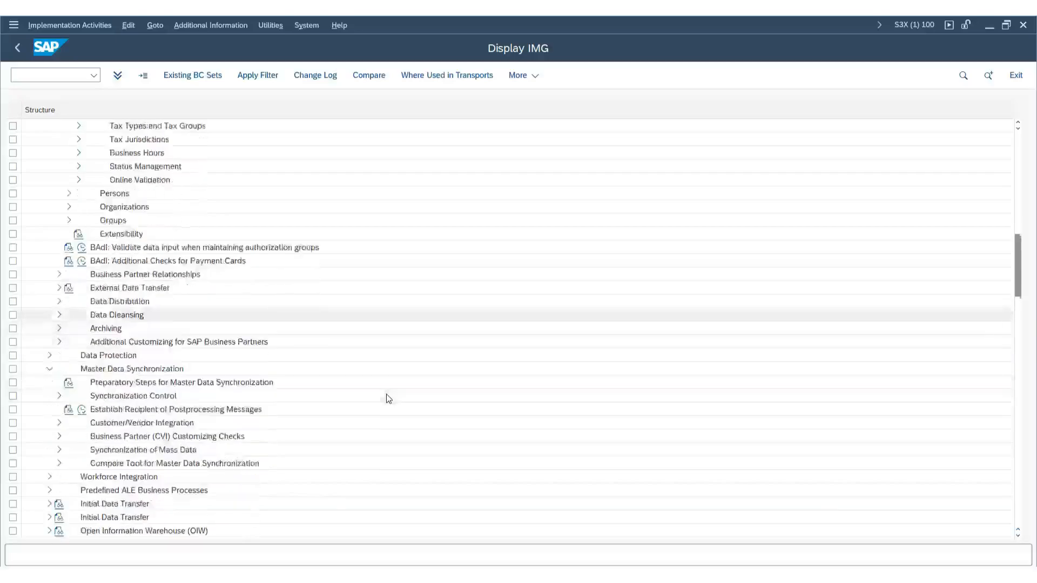
{"action": "scroll", "coordinate": [389, 398], "scroll_direction": "down", "scroll_amount": 3}
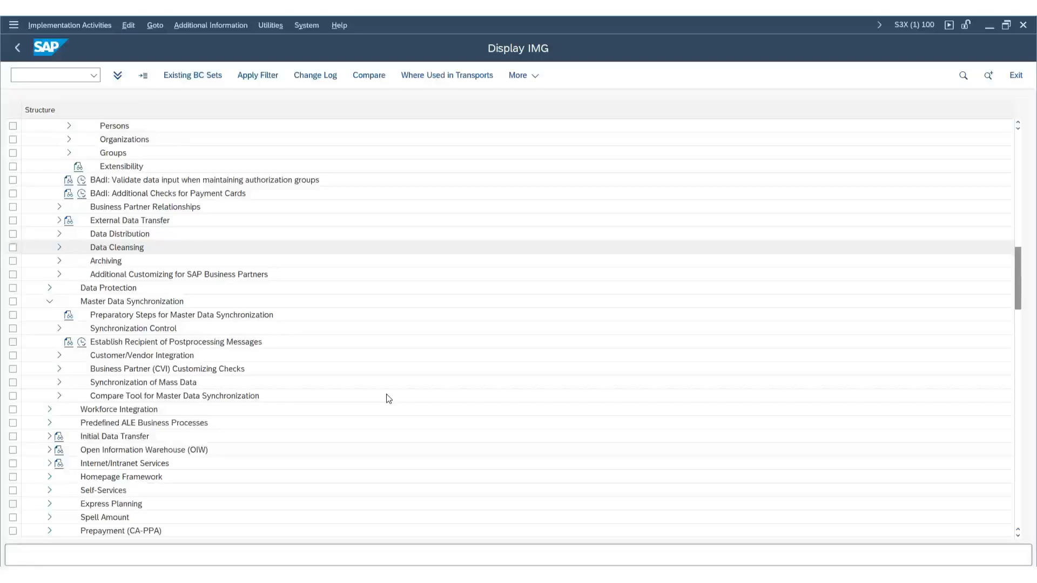
{"action": "left_click", "coordinate": [59, 357]}
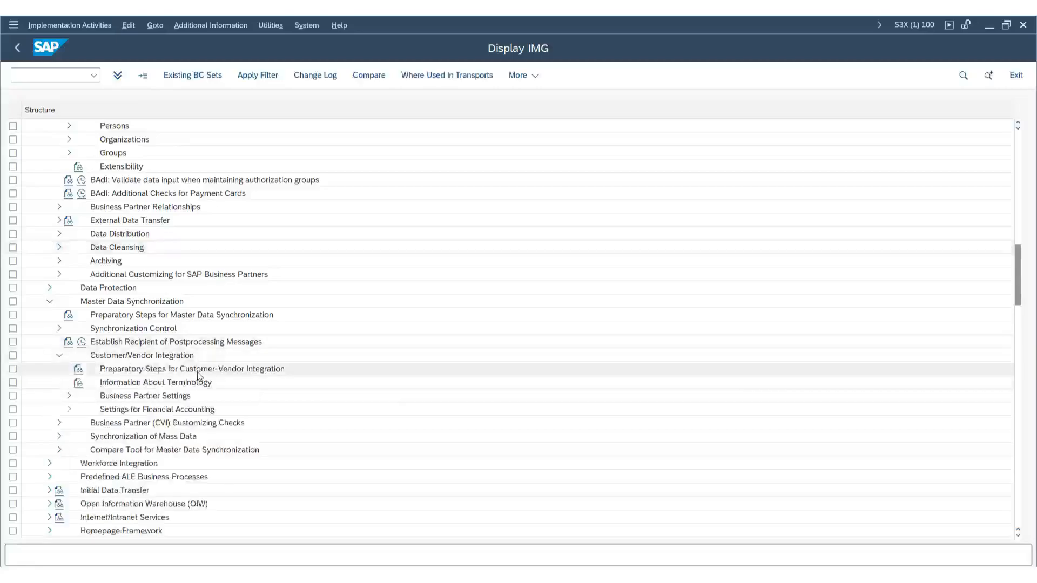
- Open Define Number Assignment for Direction BP to Vendor under the Assign Keys node of Settings for Vendor Integration
{"action": "scroll", "coordinate": [199, 376], "scroll_direction": "down", "scroll_amount": 1}
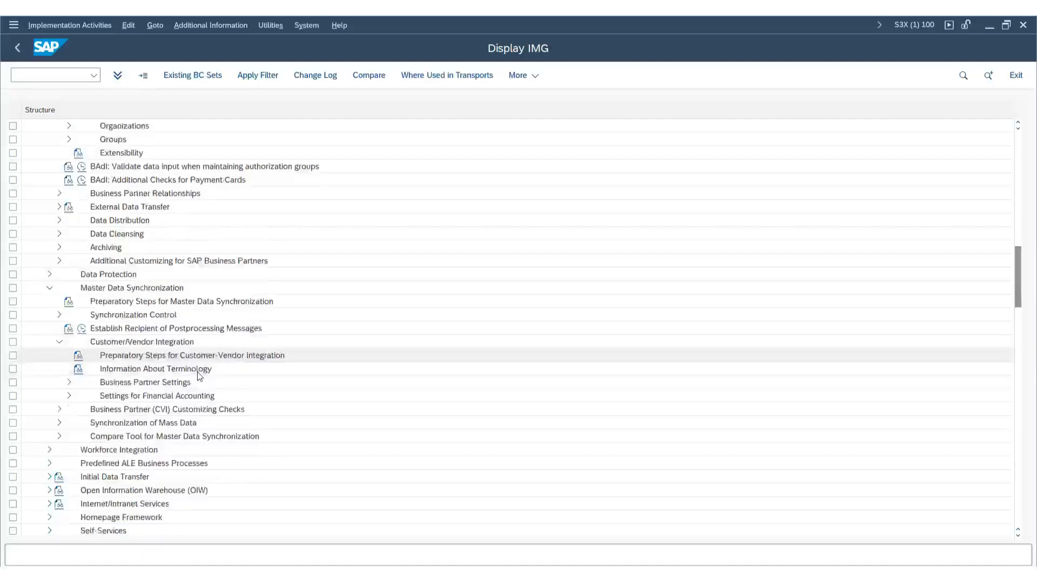
{"action": "left_click", "coordinate": [69, 383]}
{"action": "scroll", "coordinate": [229, 388], "scroll_direction": "down", "scroll_amount": 5}
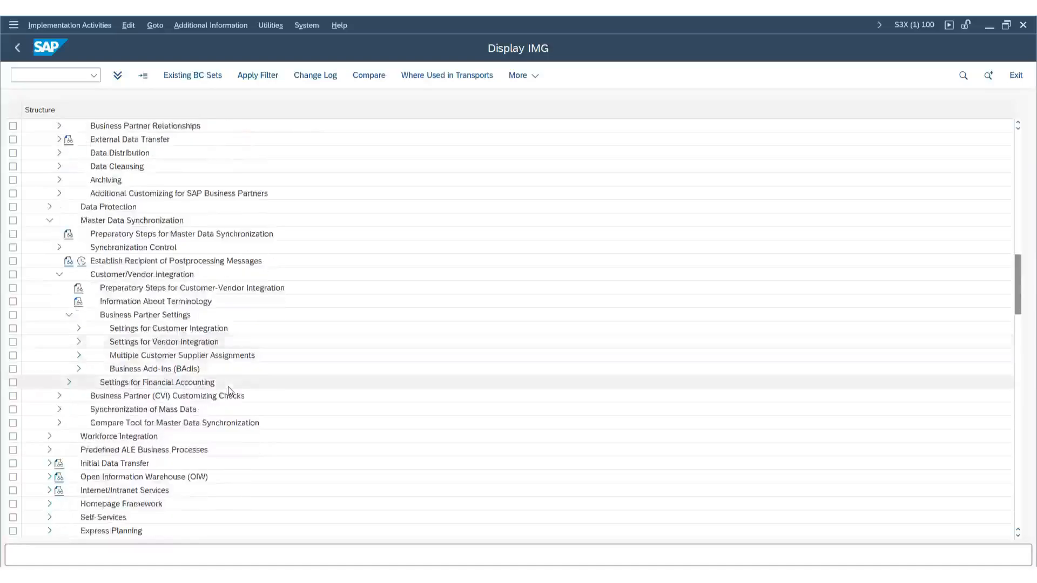
{"action": "left_click", "coordinate": [79, 342]}
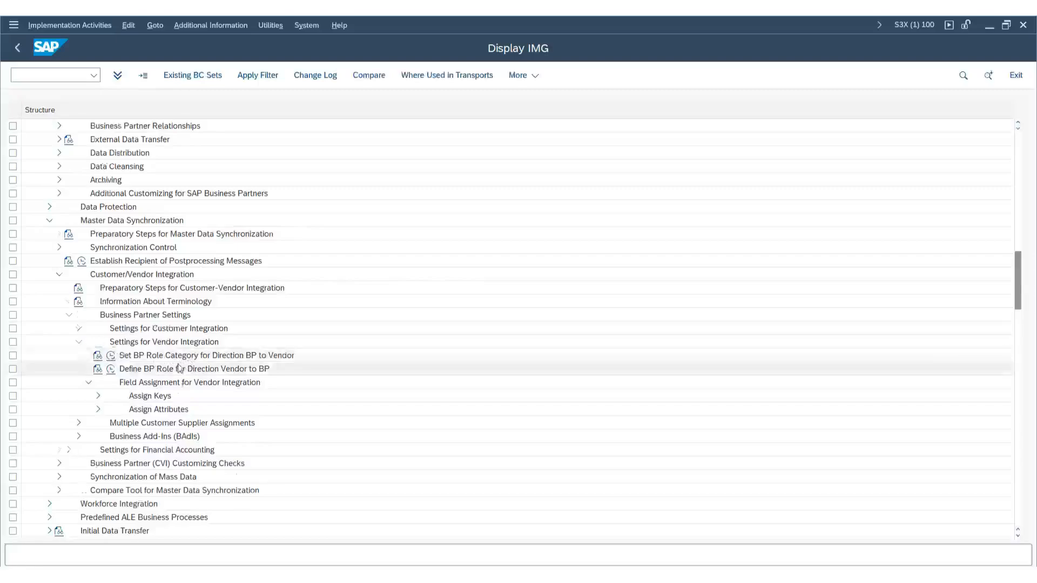
{"action": "scroll", "coordinate": [180, 369], "scroll_direction": "down", "scroll_amount": 2}
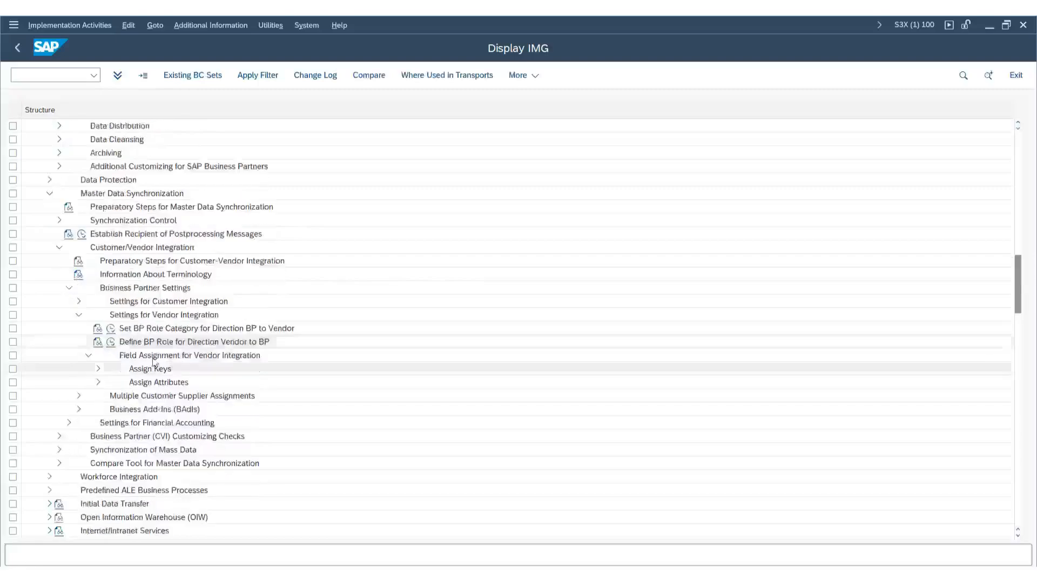
{"action": "left_click", "coordinate": [98, 369]}
{"action": "scroll", "coordinate": [283, 382], "scroll_direction": "down", "scroll_amount": 1}
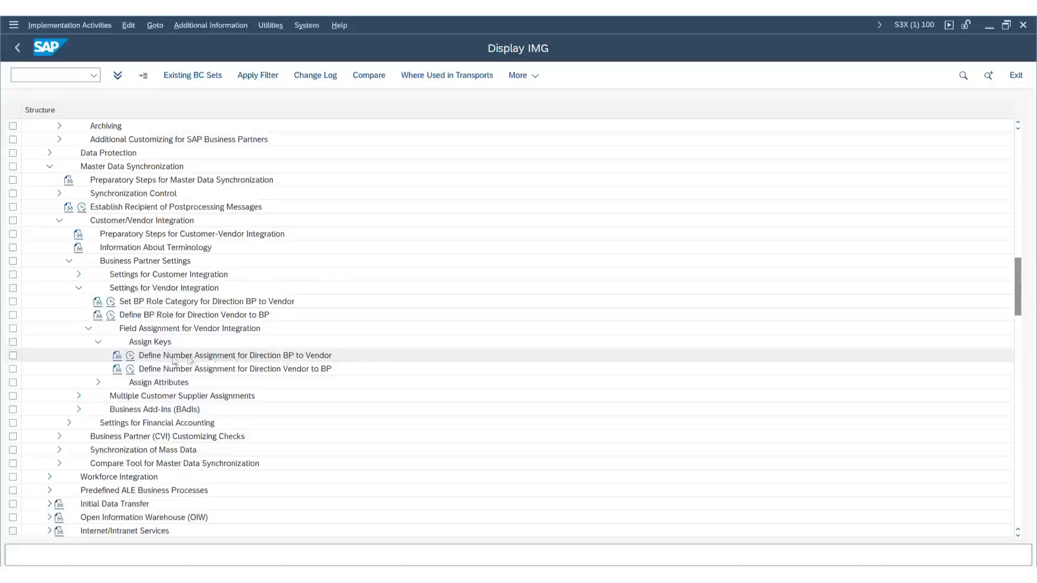
{"action": "left_click", "coordinate": [132, 357]}
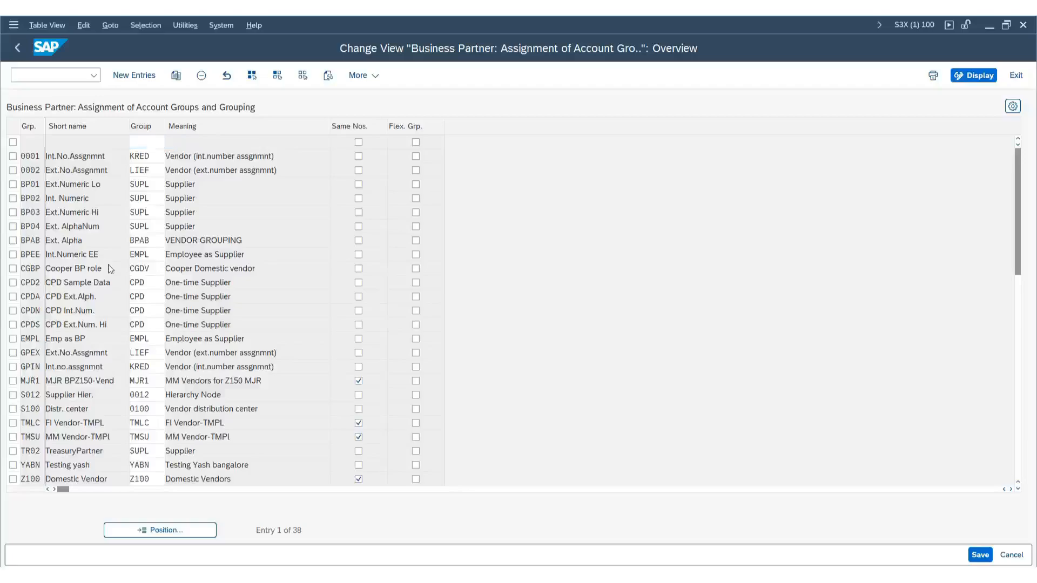
- Start new entries in the assignment of account groups and grouping, choosing business partner grouping SBPL for the first row
{"action": "scroll", "coordinate": [110, 268], "scroll_direction": "down", "scroll_amount": 1}
{"action": "scroll", "coordinate": [110, 269], "scroll_direction": "down", "scroll_amount": 1}
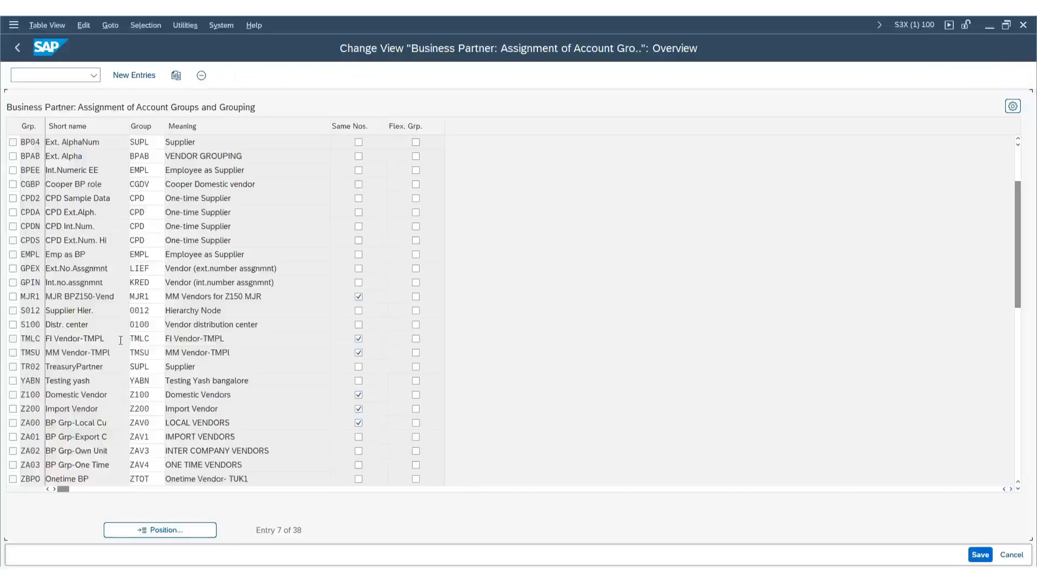
{"action": "scroll", "coordinate": [119, 340], "scroll_direction": "down", "scroll_amount": 1}
{"action": "scroll", "coordinate": [118, 344], "scroll_direction": "down", "scroll_amount": 2}
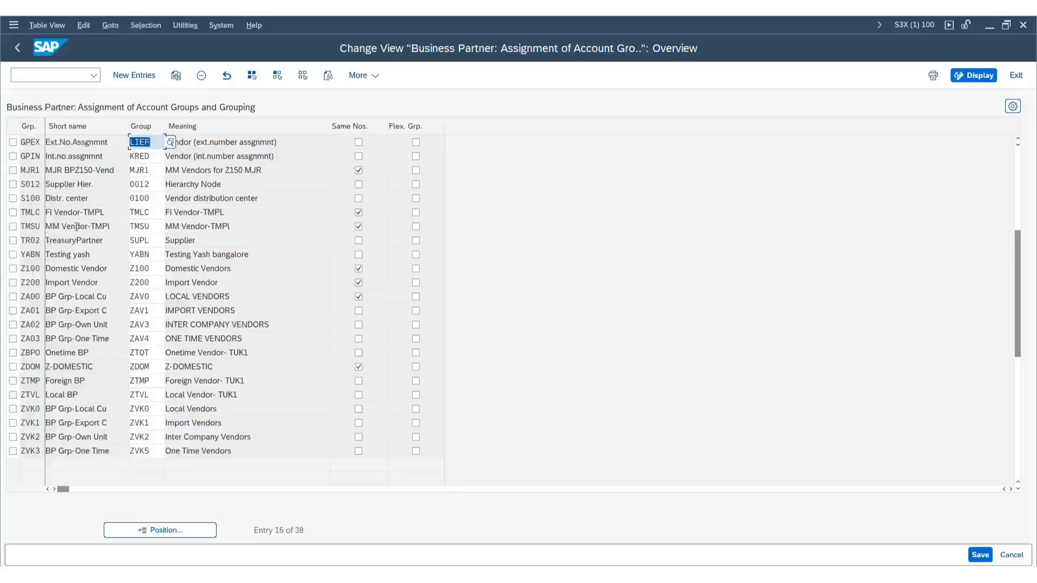
{"action": "left_click", "coordinate": [134, 75]}
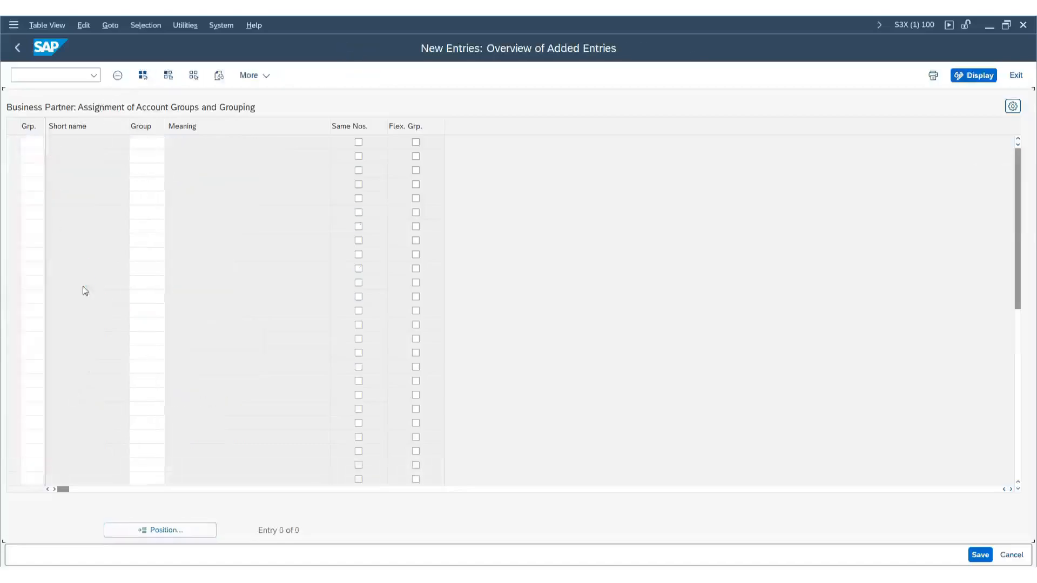
{"action": "key", "text": "F4"}
{"action": "scroll", "coordinate": [73, 373], "scroll_direction": "down", "scroll_amount": 4}
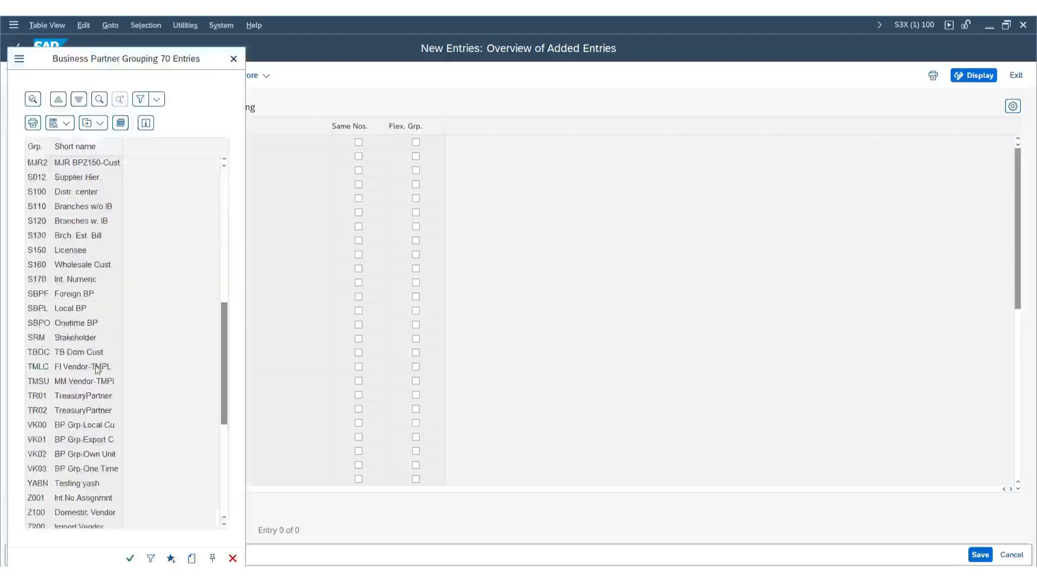
{"action": "double_click", "coordinate": [54, 307]}
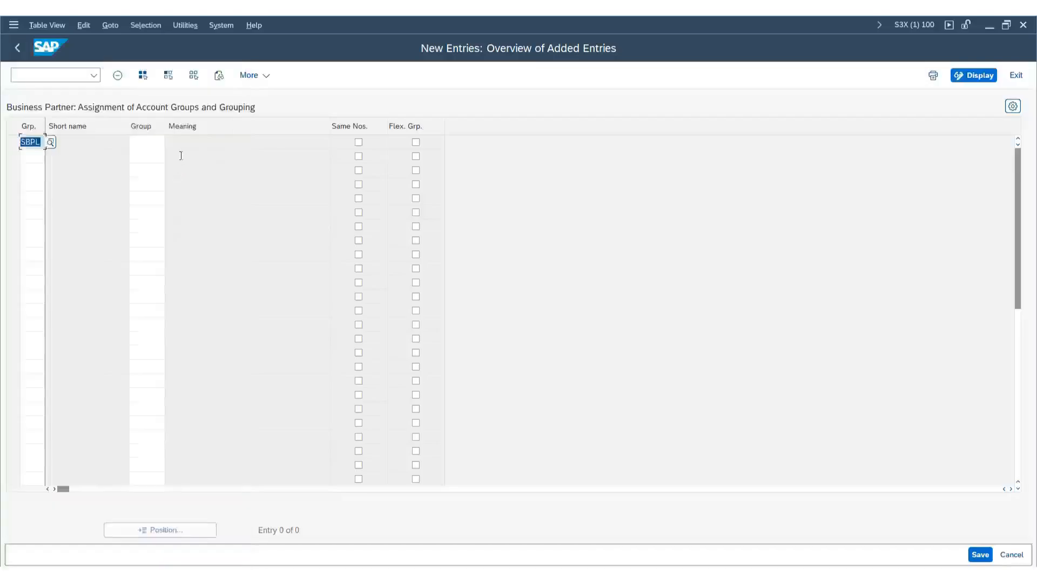
- Choose vendor account group SVGL, Local Vendor- SUK1, for the SBPL grouping in the first row
{"action": "left_click", "coordinate": [171, 143]}
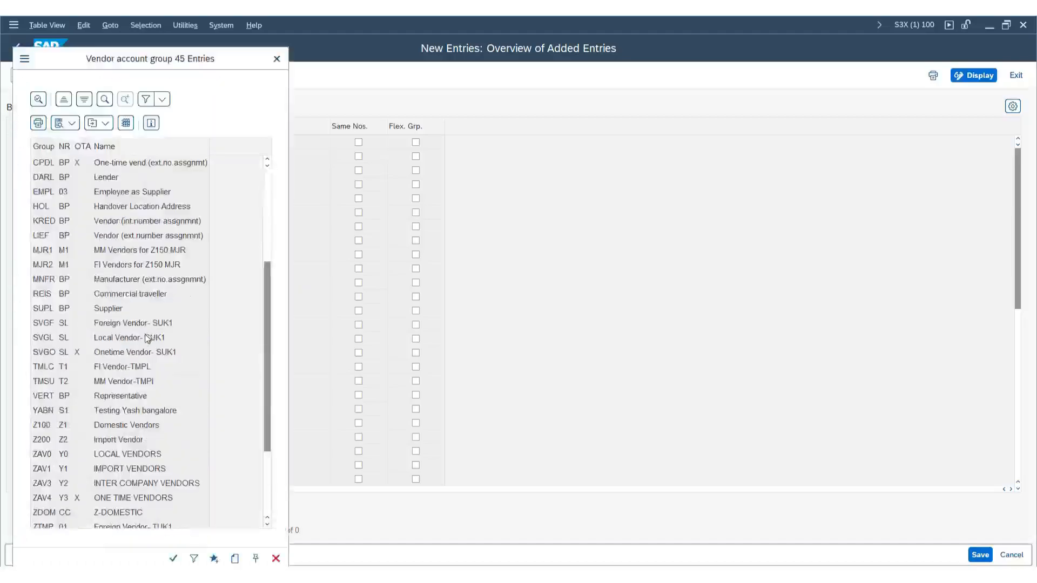
{"action": "scroll", "coordinate": [128, 399], "scroll_direction": "down", "scroll_amount": 4}
{"action": "scroll", "coordinate": [128, 398], "scroll_direction": "up", "scroll_amount": 4}
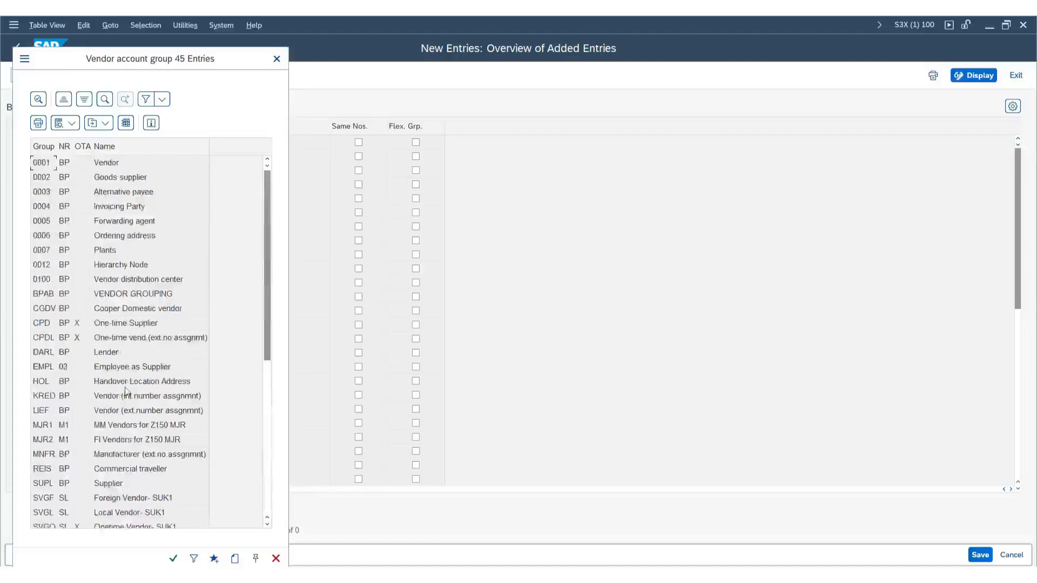
{"action": "scroll", "coordinate": [128, 399], "scroll_direction": "down", "scroll_amount": 4}
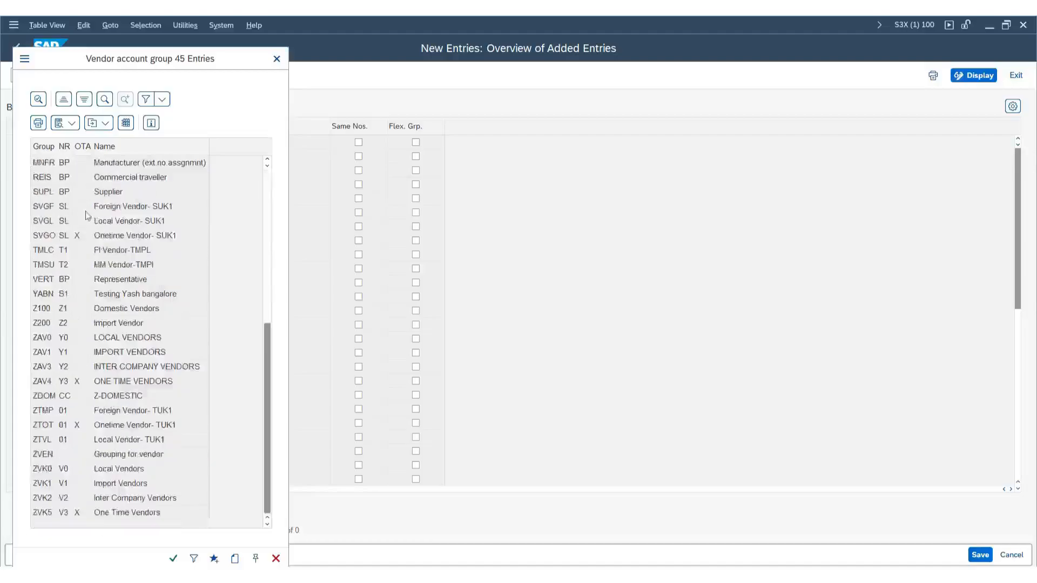
{"action": "double_click", "coordinate": [49, 224]}
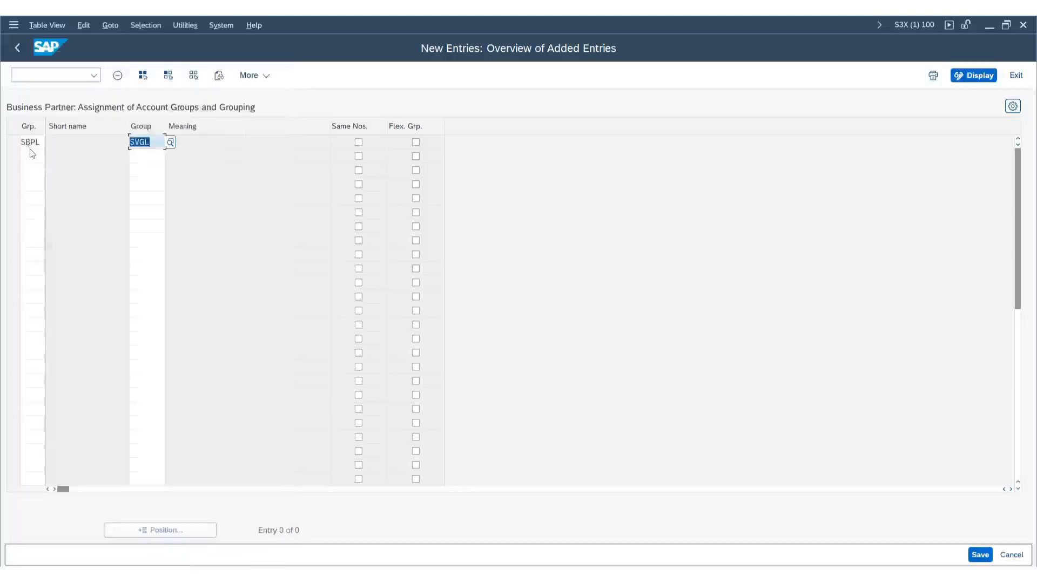
- Enter business partner grouping SBPF in the second row of the assignment table
{"action": "left_click_drag", "start_coordinate": [39, 143], "coordinate": [5, 109]}
{"action": "key", "text": "ctrl+c"}
{"action": "left_click", "coordinate": [32, 158]}
{"action": "key", "text": "ctrl+v"}
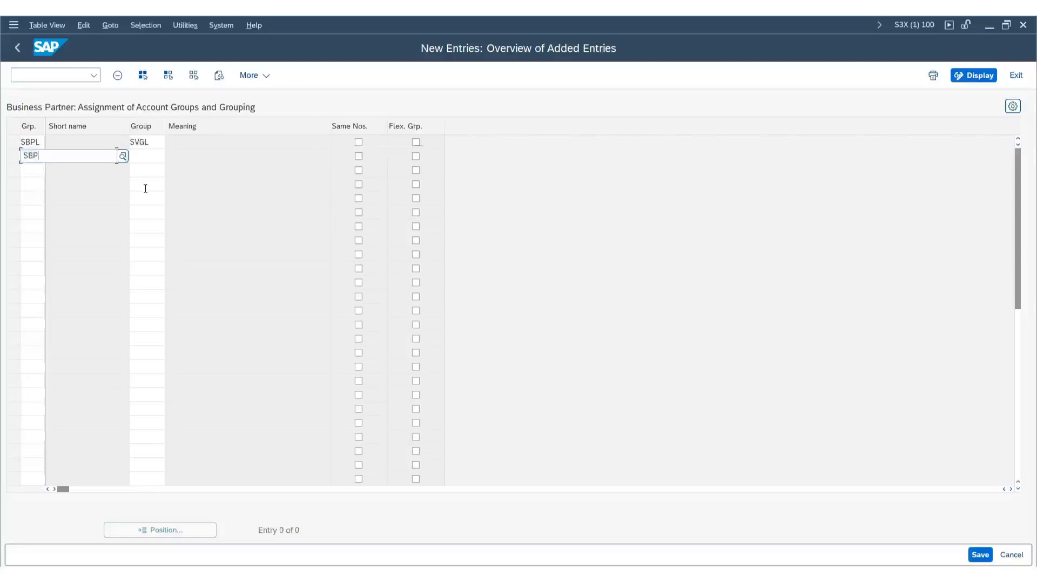
{"action": "key", "text": "Return"}
{"action": "type", "text": "SBPF"}
{"action": "key", "text": "Tab"}
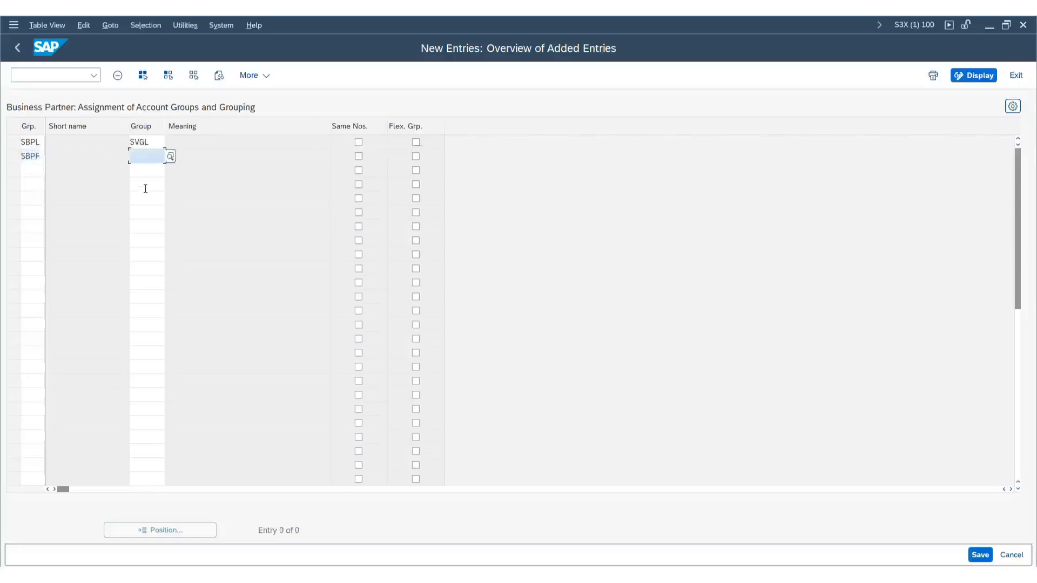
- Assign vendor account group SVGF to the SBPF row by copying and adapting the group from the first row
{"action": "left_click", "coordinate": [156, 145]}
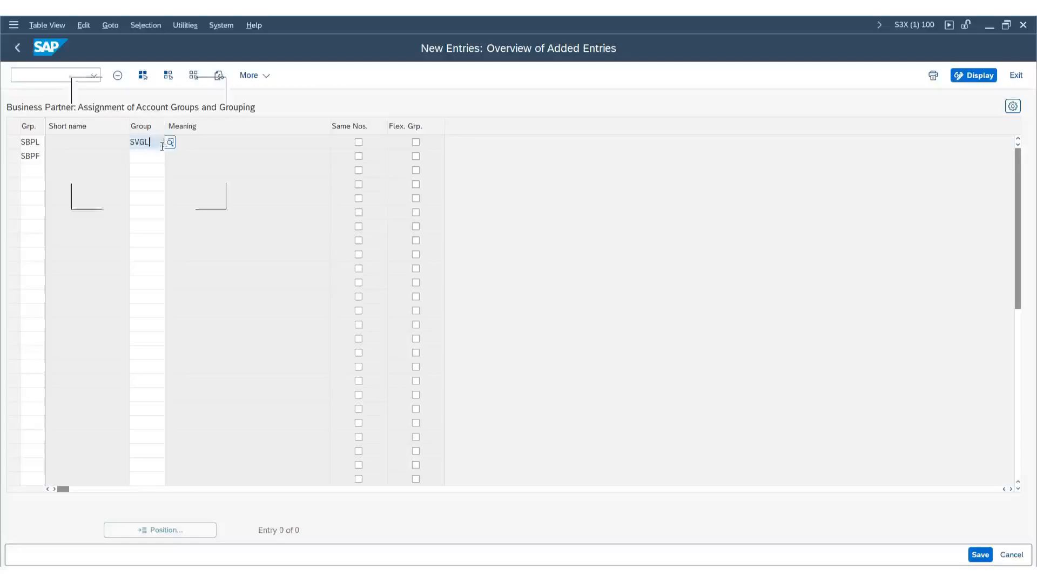
{"action": "left_click_drag", "start_coordinate": [156, 143], "coordinate": [40, 128]}
{"action": "key", "text": "ctrl+c"}
{"action": "left_click", "coordinate": [138, 156]}
{"action": "key", "text": "ctrl+v"}
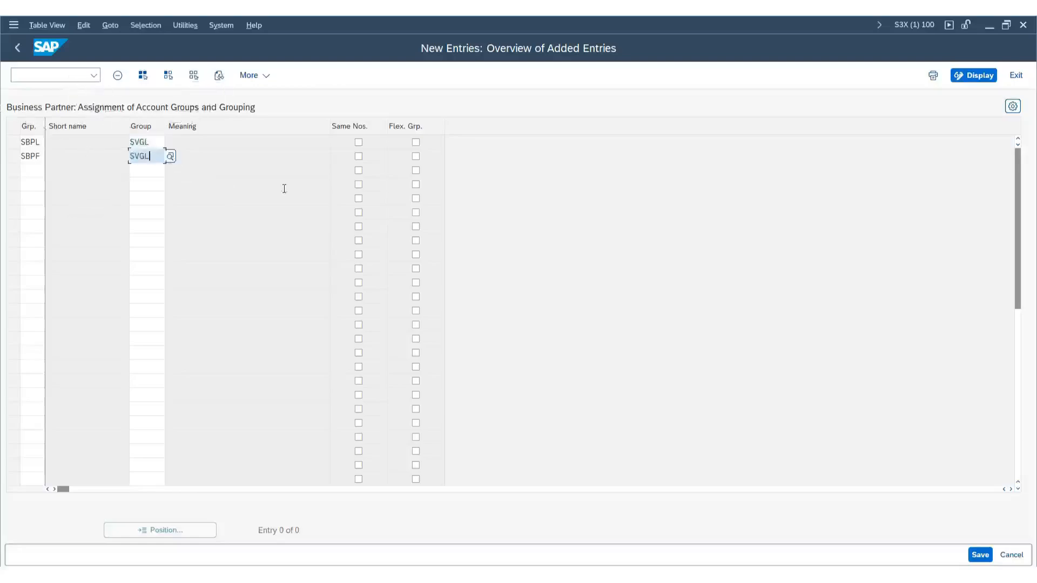
{"action": "key", "text": "BackSpace"}
{"action": "type", "text": "F"}
{"action": "key", "text": "Tab"}
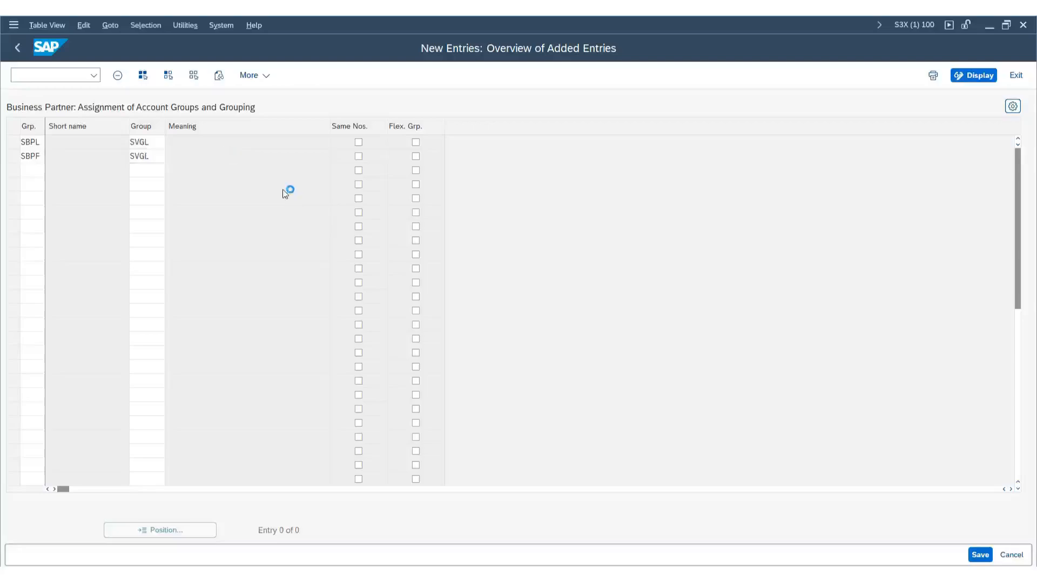
- Add a third row assigning business partner grouping SBPO to vendor account group SVGO and validate the entries
{"action": "key", "text": "shift+Tab"}
{"action": "key", "text": "shift+Tab"}
{"action": "left_click", "coordinate": [26, 170]}
{"action": "key", "text": "ctrl+v"}
{"action": "key", "text": "BackSpace"}
{"action": "type", "text": "0"}
{"action": "key", "text": "Tab"}
{"action": "type", "text": "SVGO"}
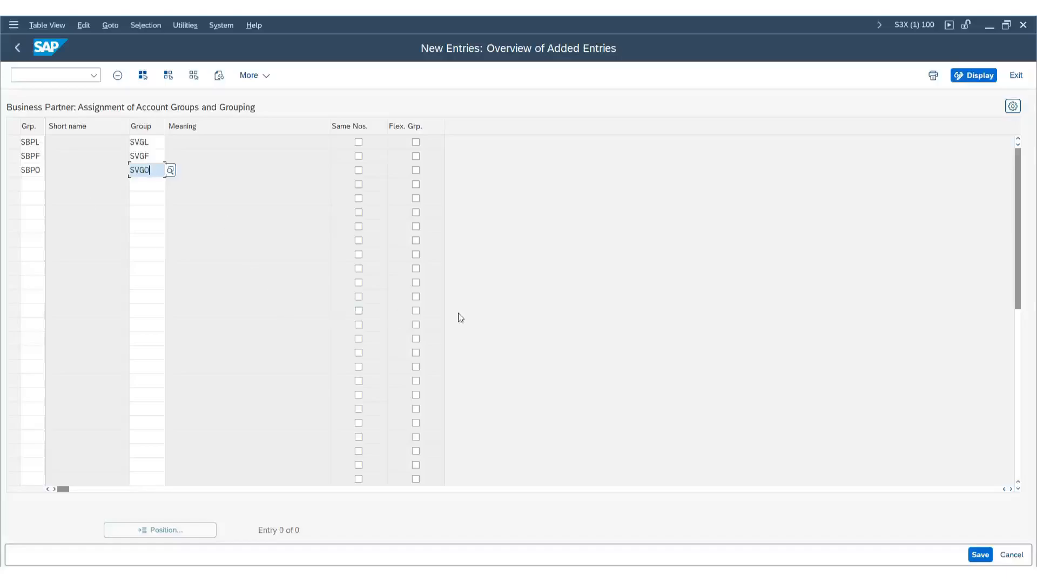
{"action": "key", "text": "Return"}
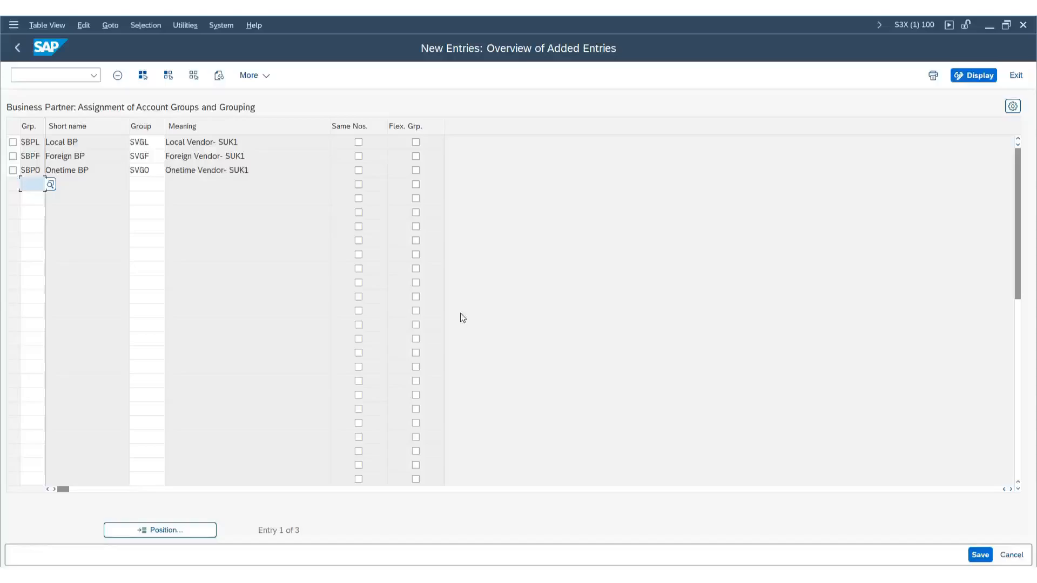
- Save the grouping and account group assignments under the proposed customizing request
{"action": "left_click", "coordinate": [978, 555]}
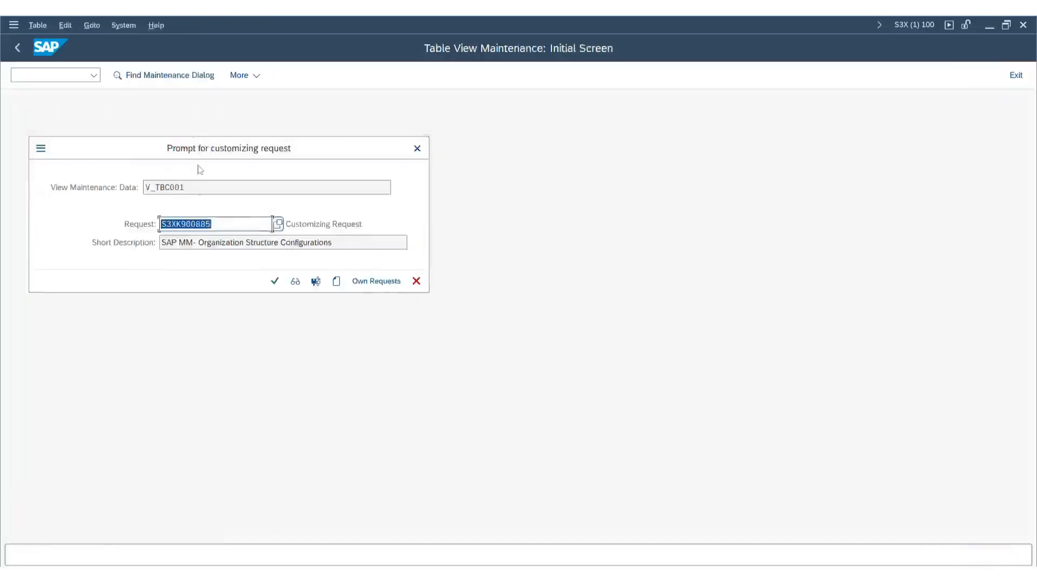
{"action": "left_click", "coordinate": [275, 282]}
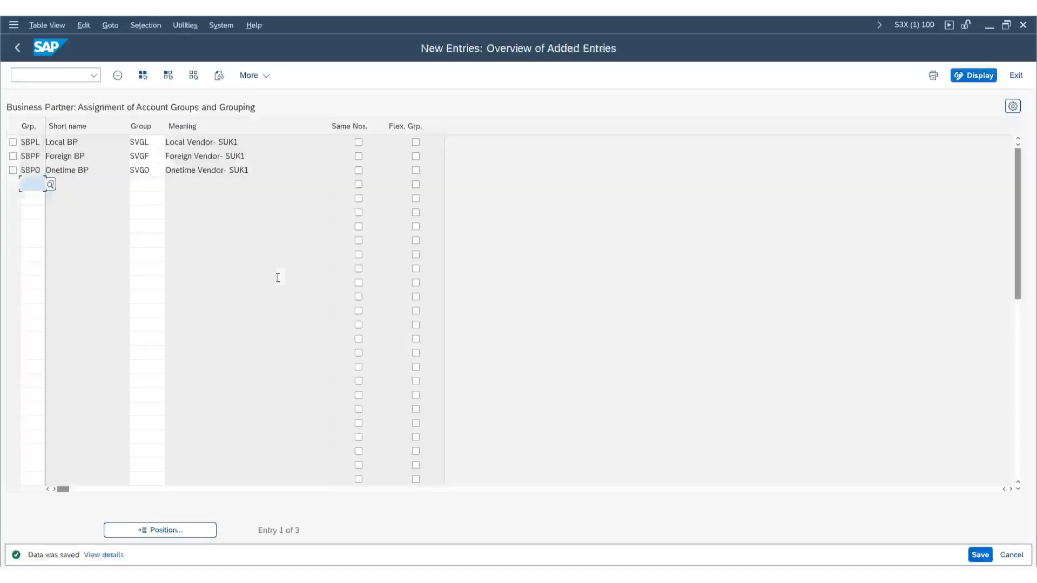
- Review the local, foreign and one-time grouping assignments and save the table again
{"action": "left_click", "coordinate": [151, 198]}
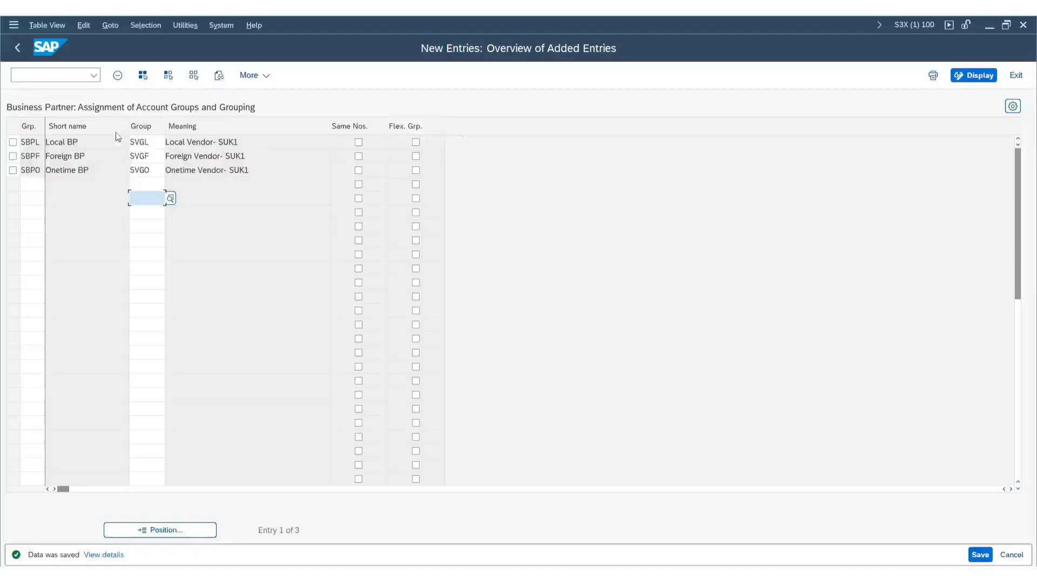
{"action": "left_click", "coordinate": [416, 170]}
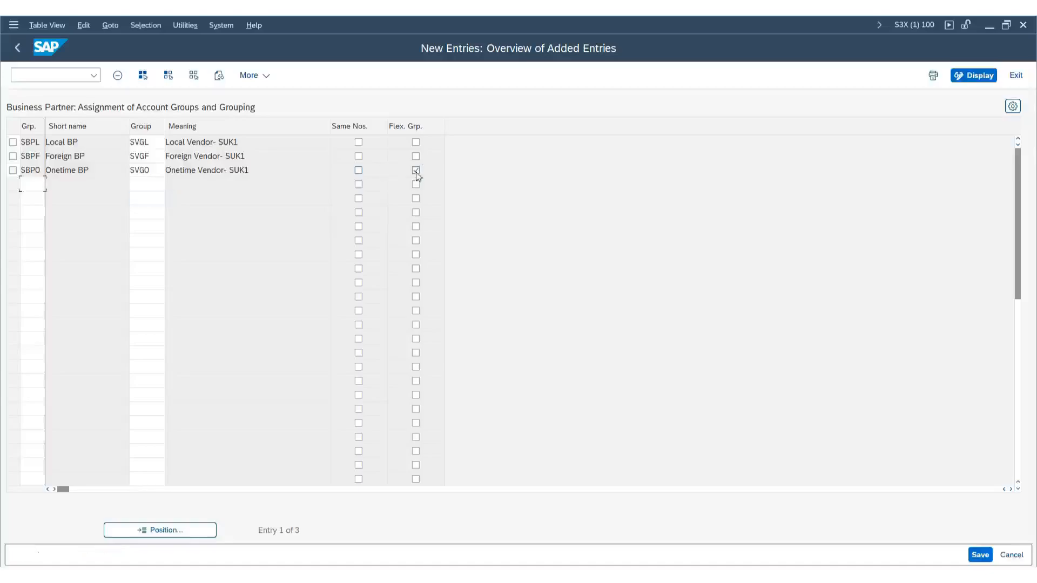
{"action": "left_click", "coordinate": [416, 170]}
{"action": "key", "text": "Up"}
{"action": "left_click", "coordinate": [132, 156]}
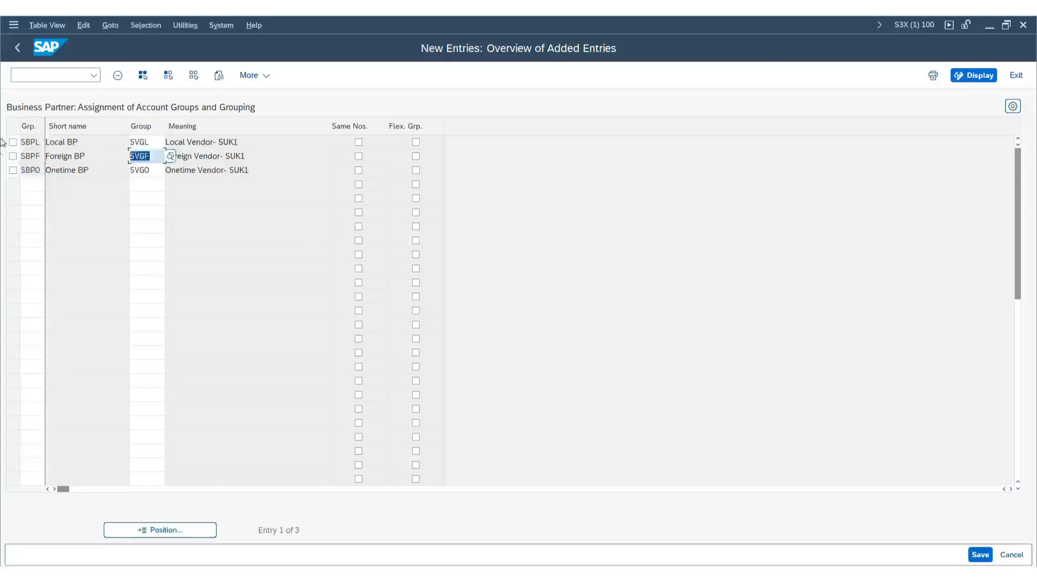
{"action": "left_click", "coordinate": [40, 171]}
{"action": "left_click", "coordinate": [151, 171]}
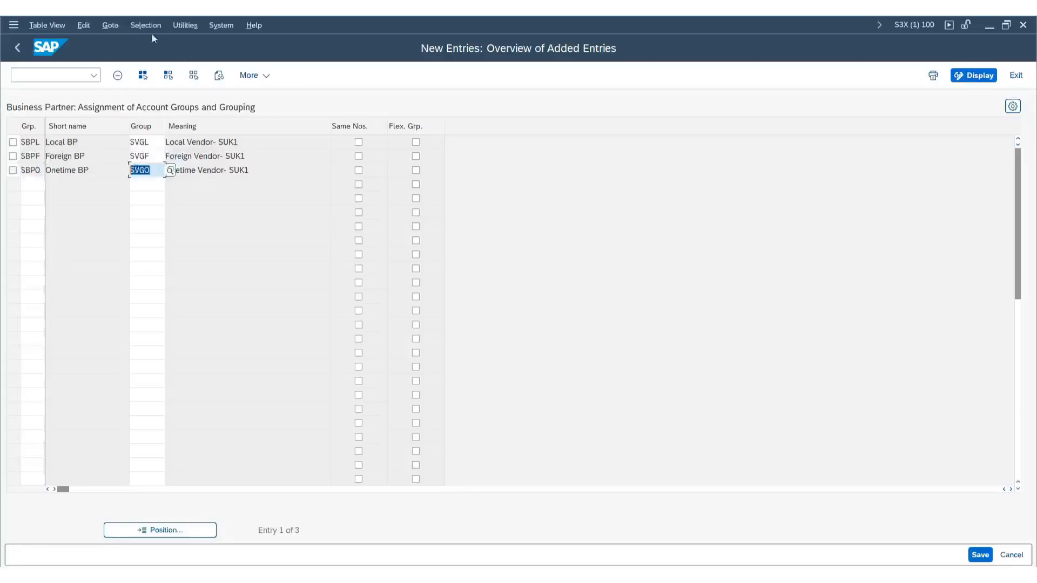
{"action": "key", "text": "ctrl+s"}
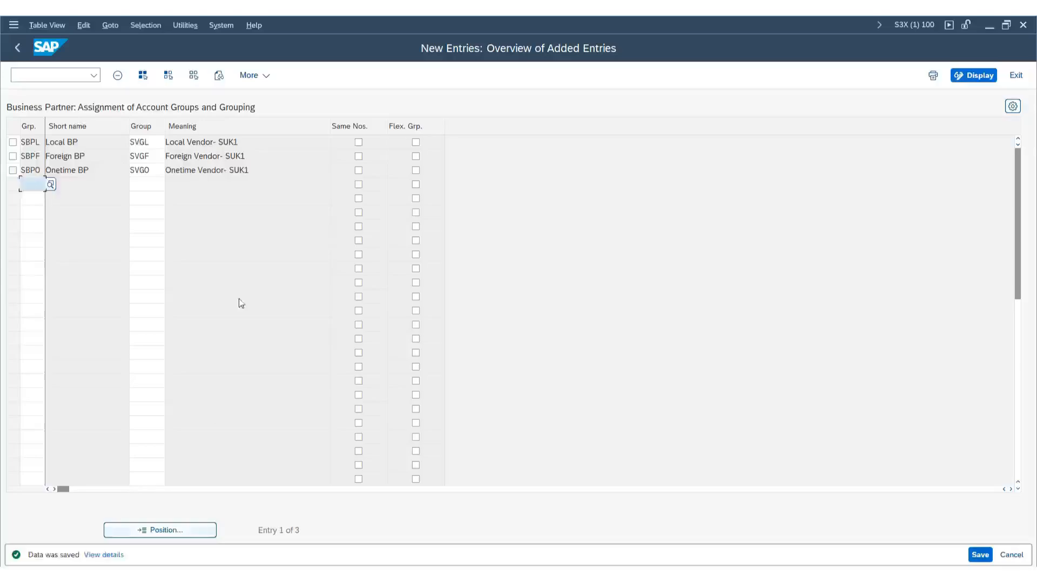
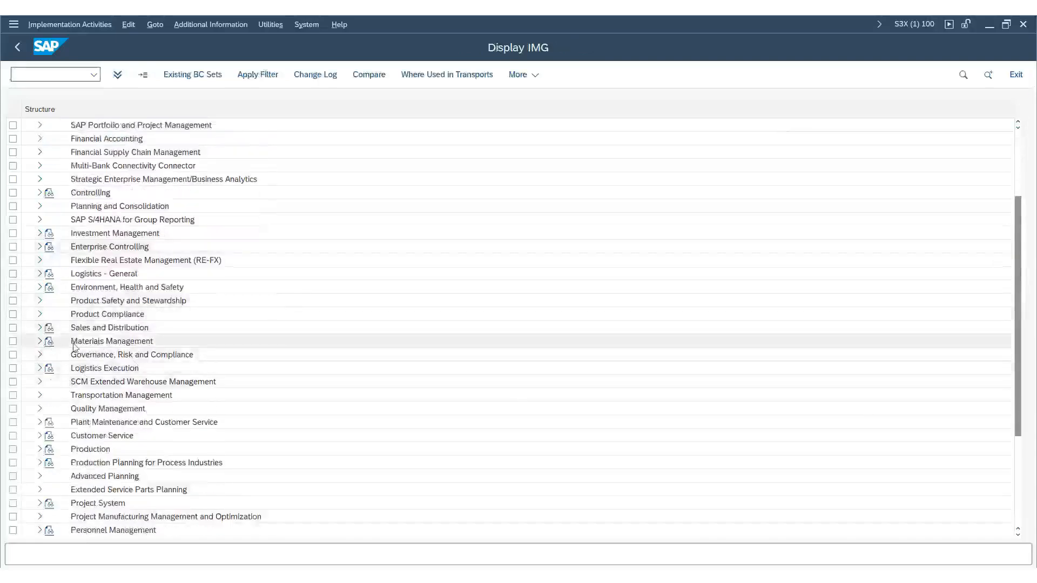
- Expand Materials Management and its Purchasing node in the Implementation Guide
{"action": "left_click", "coordinate": [39, 341]}
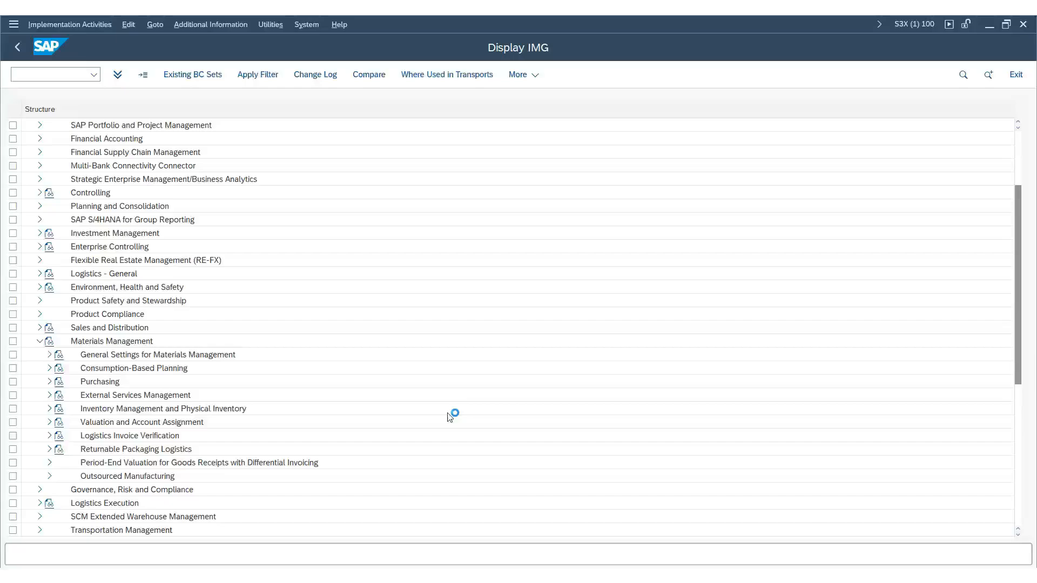
{"action": "scroll", "coordinate": [381, 355], "scroll_direction": "down", "scroll_amount": 2}
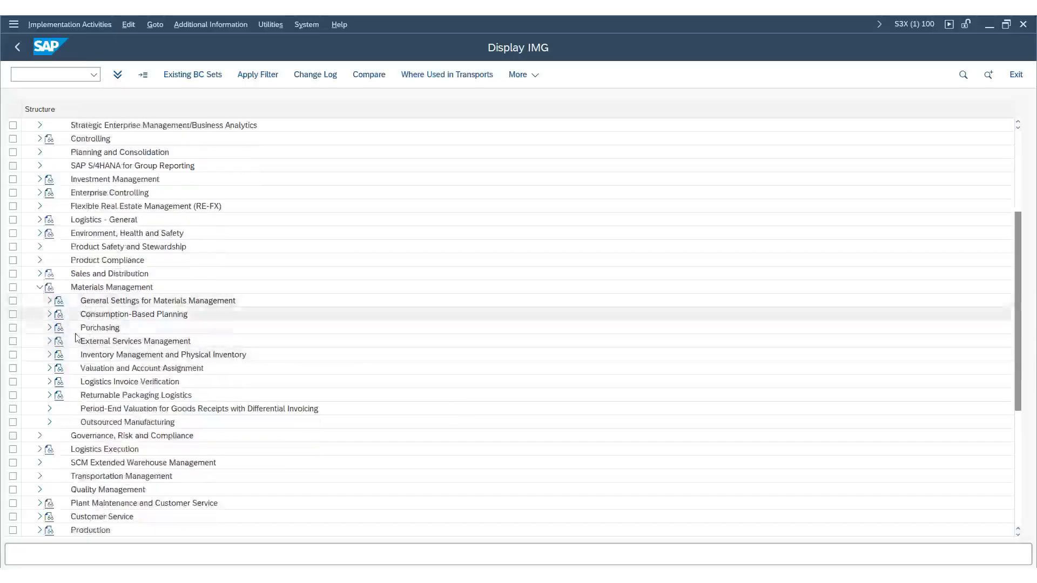
{"action": "left_click", "coordinate": [49, 327]}
{"action": "scroll", "coordinate": [355, 349], "scroll_direction": "down", "scroll_amount": 5}
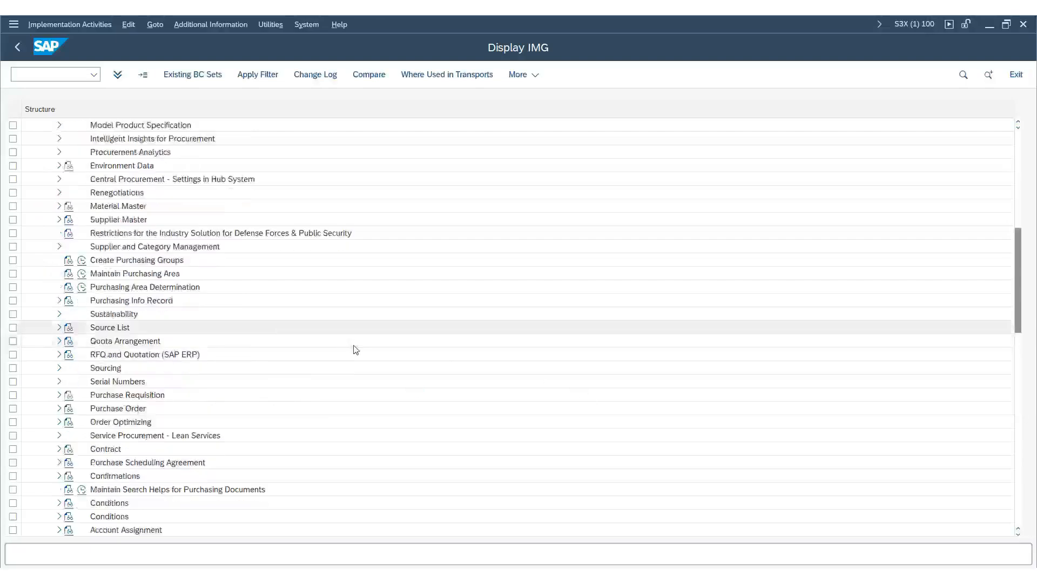
{"action": "scroll", "coordinate": [354, 349], "scroll_direction": "down", "scroll_amount": 4}
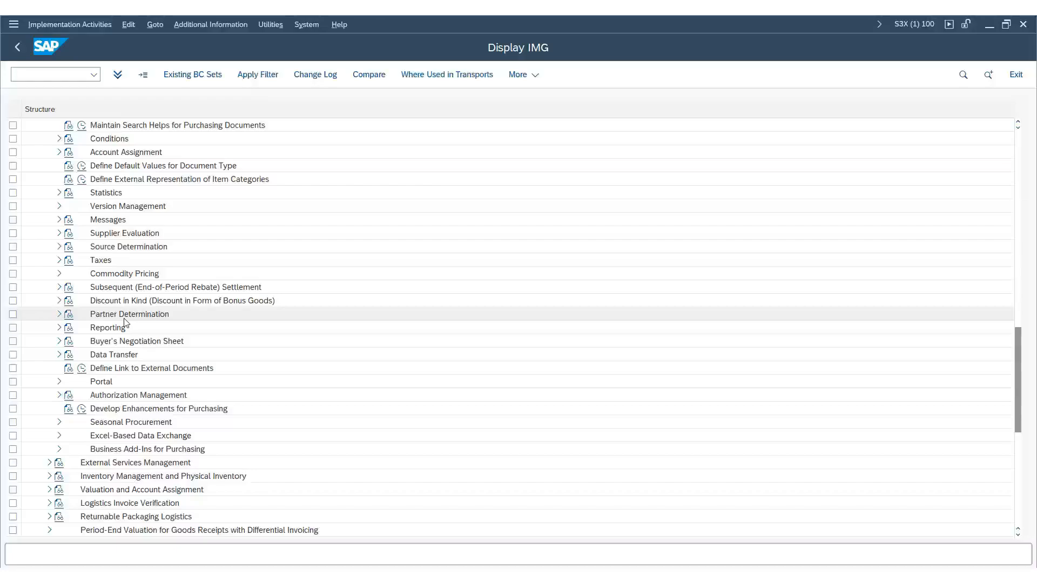
- Expand Partner Determination and Partner Roles under Purchasing and open the Define Partner Roles activity
{"action": "left_click", "coordinate": [59, 315]}
{"action": "left_click", "coordinate": [59, 314]}
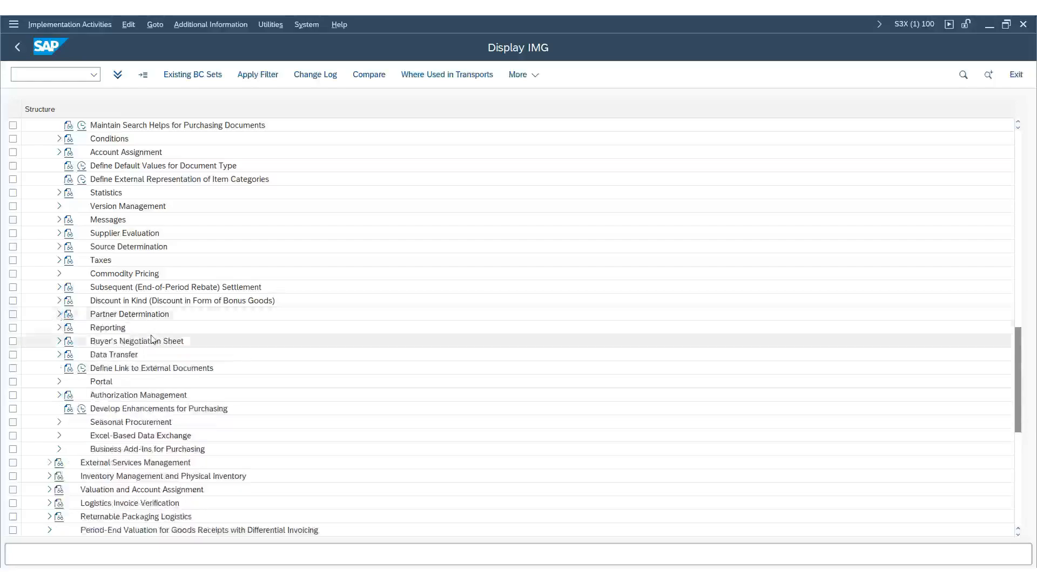
{"action": "scroll", "coordinate": [152, 339], "scroll_direction": "up", "scroll_amount": 2}
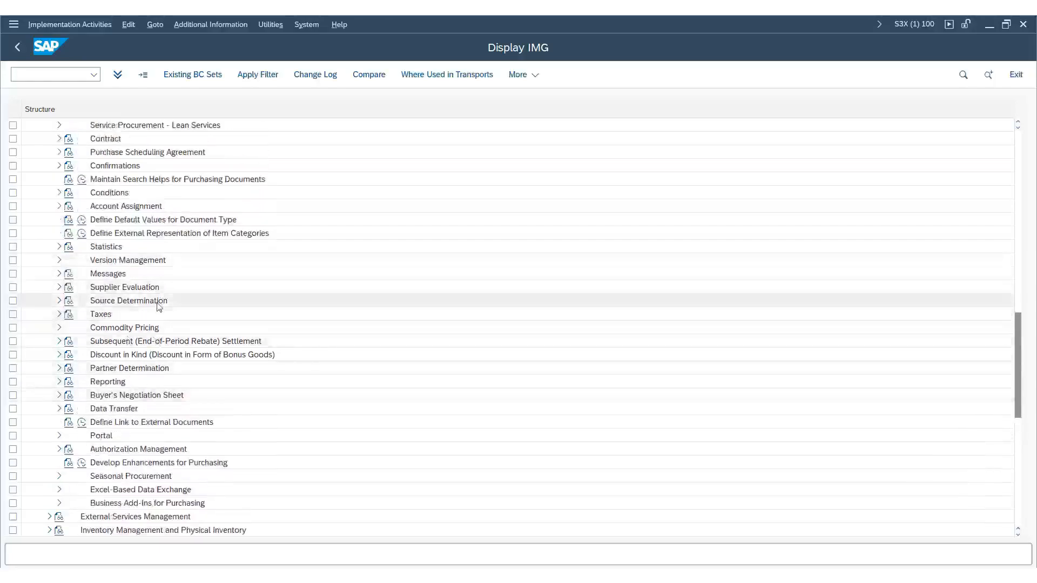
{"action": "scroll", "coordinate": [158, 307], "scroll_direction": "down", "scroll_amount": 1}
{"action": "scroll", "coordinate": [158, 307], "scroll_direction": "down", "scroll_amount": 2}
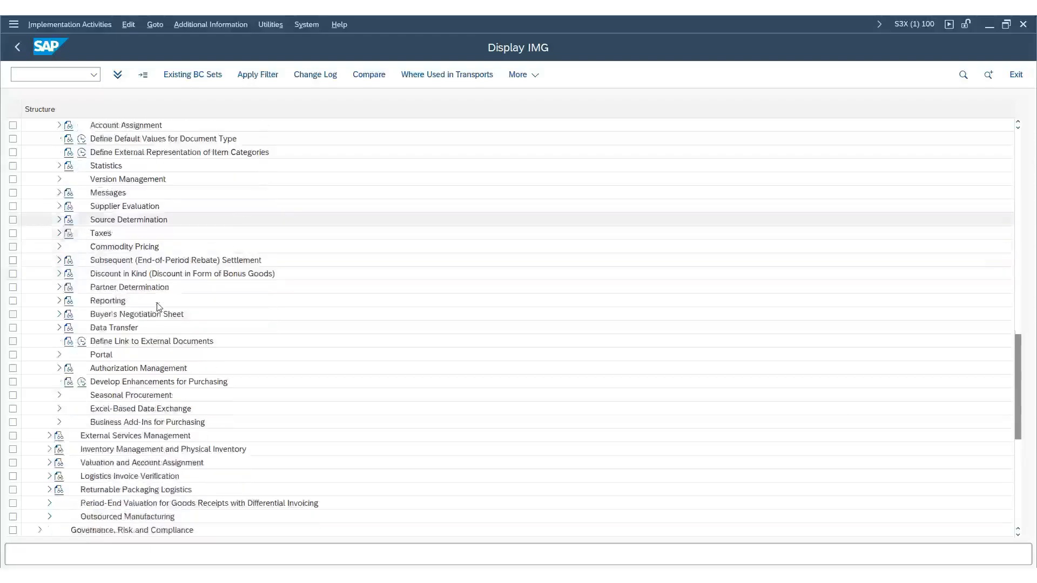
{"action": "scroll", "coordinate": [158, 307], "scroll_direction": "up", "scroll_amount": 2}
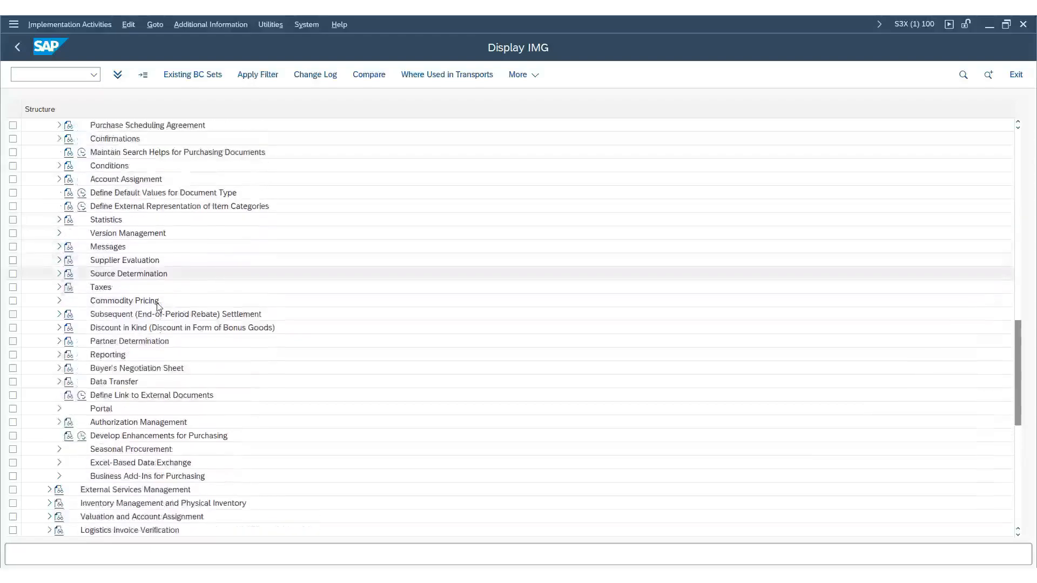
{"action": "scroll", "coordinate": [158, 307], "scroll_direction": "down", "scroll_amount": 2}
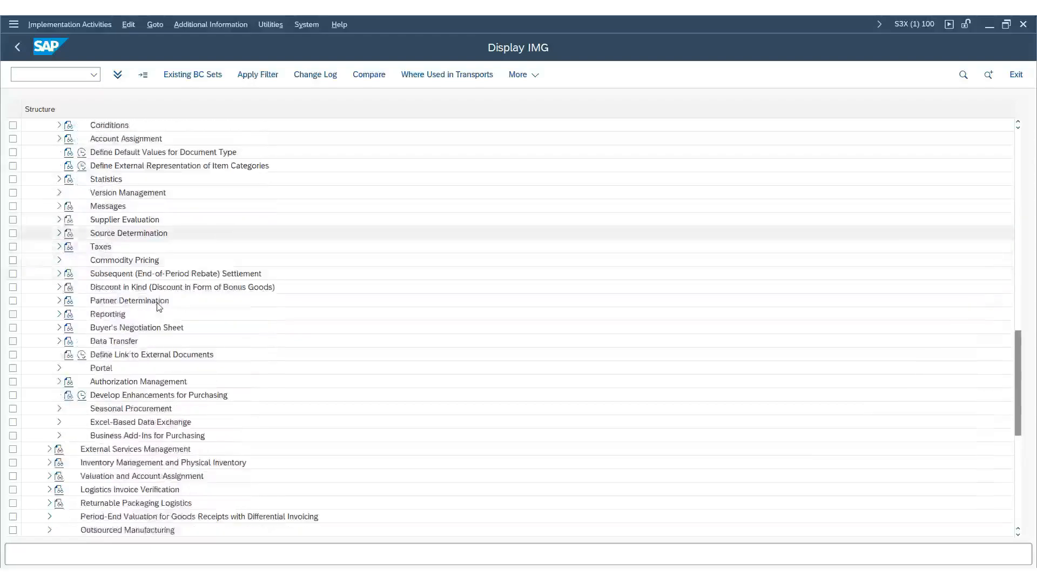
{"action": "left_click", "coordinate": [60, 302]}
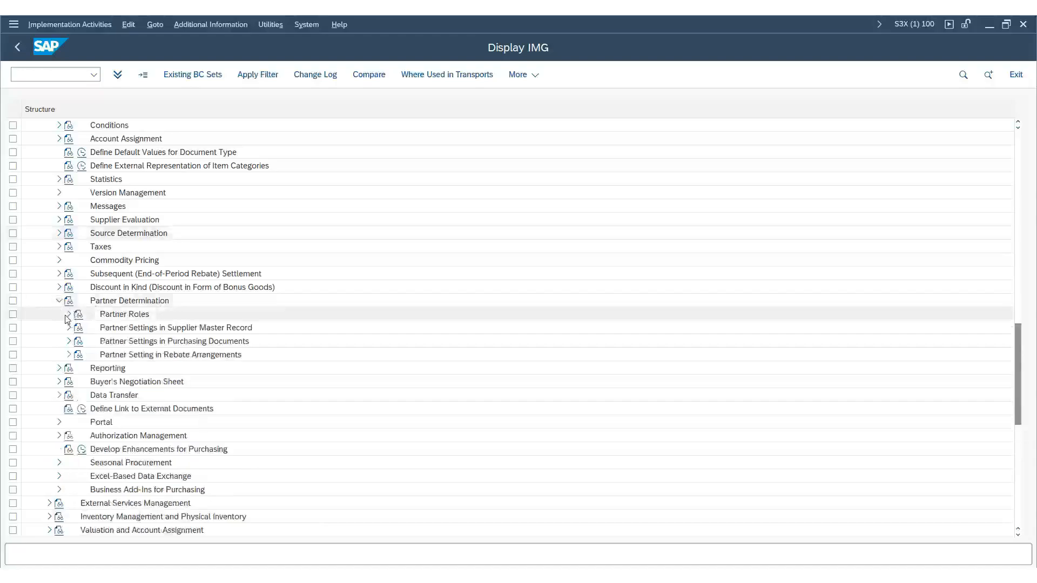
{"action": "left_click", "coordinate": [68, 314]}
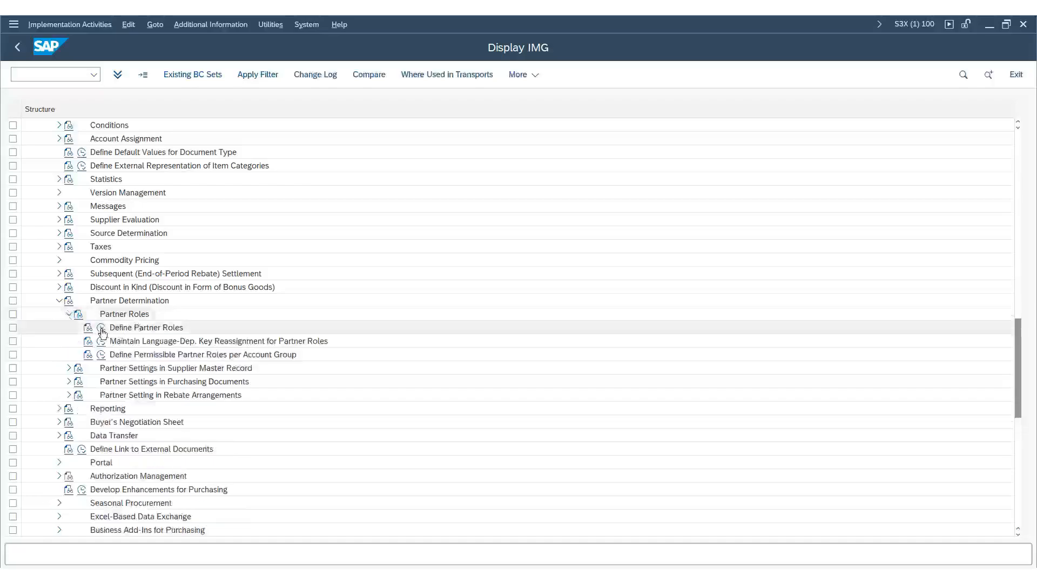
{"action": "left_click", "coordinate": [101, 329]}
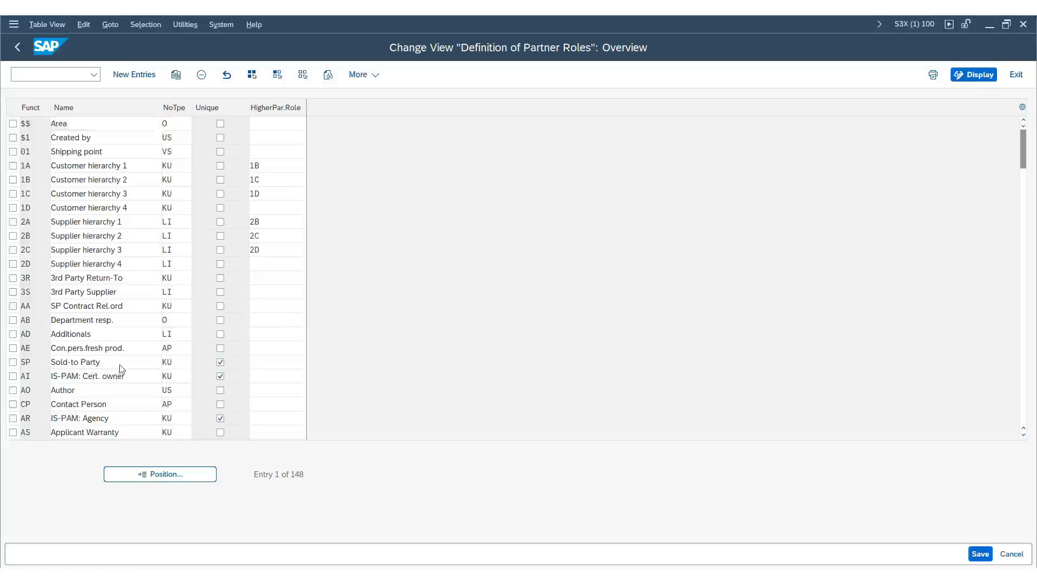
- Look through the partner role definitions for the roles that apply to suppliers
{"action": "scroll", "coordinate": [122, 367], "scroll_direction": "down", "scroll_amount": 1}
{"action": "scroll", "coordinate": [122, 367], "scroll_direction": "down", "scroll_amount": 1}
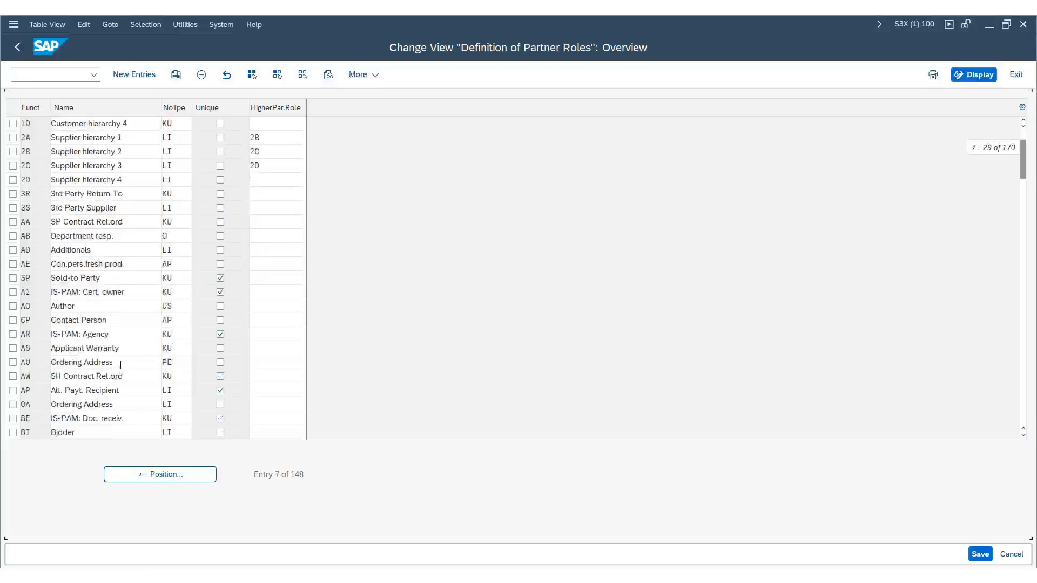
{"action": "scroll", "coordinate": [120, 365], "scroll_direction": "down", "scroll_amount": 1}
{"action": "scroll", "coordinate": [120, 365], "scroll_direction": "down", "scroll_amount": 1}
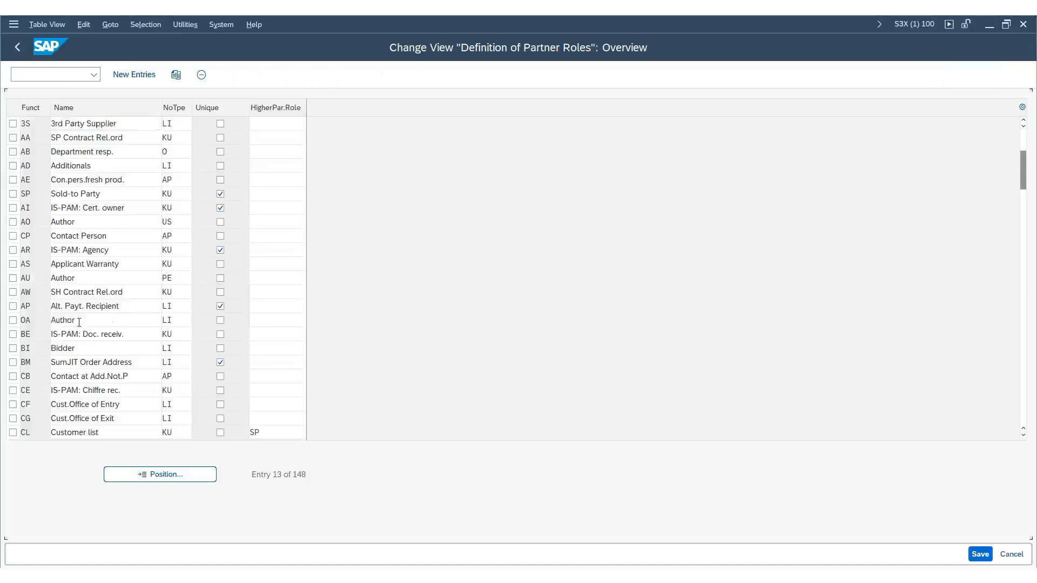
{"action": "scroll", "coordinate": [79, 322], "scroll_direction": "up", "scroll_amount": 1}
{"action": "scroll", "coordinate": [79, 324], "scroll_direction": "down", "scroll_amount": 4}
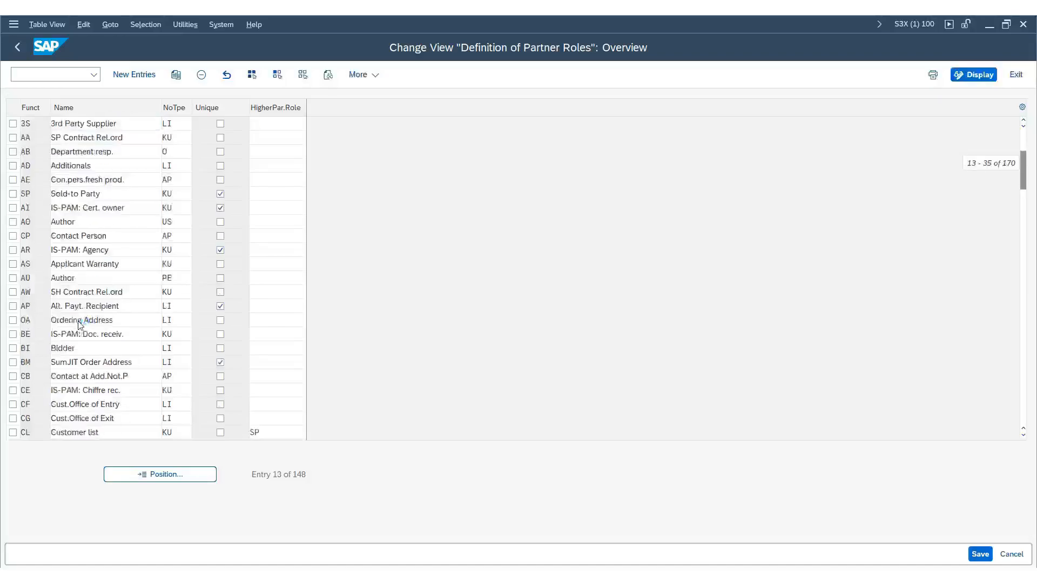
{"action": "scroll", "coordinate": [79, 321], "scroll_direction": "down", "scroll_amount": 1}
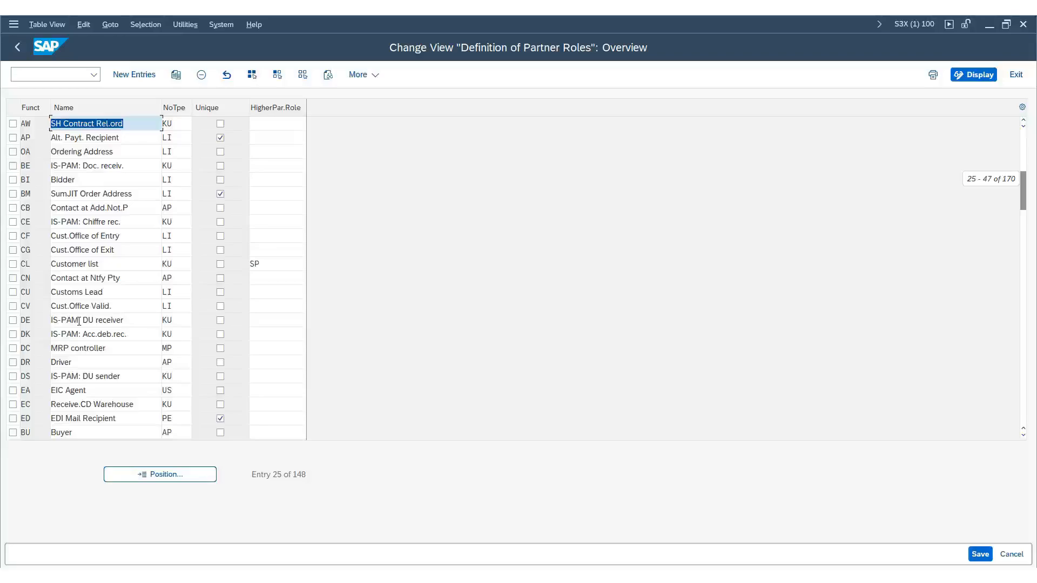
{"action": "scroll", "coordinate": [79, 321], "scroll_direction": "down", "scroll_amount": 1}
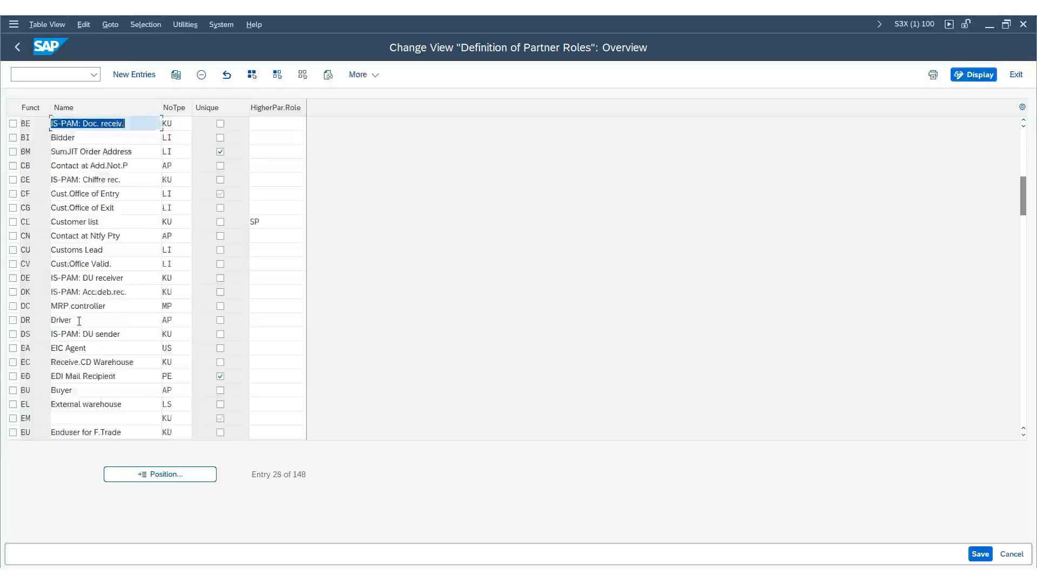
{"action": "scroll", "coordinate": [79, 322], "scroll_direction": "down", "scroll_amount": 1}
{"action": "scroll", "coordinate": [79, 323], "scroll_direction": "down", "scroll_amount": 4}
{"action": "scroll", "coordinate": [79, 322], "scroll_direction": "down", "scroll_amount": 1}
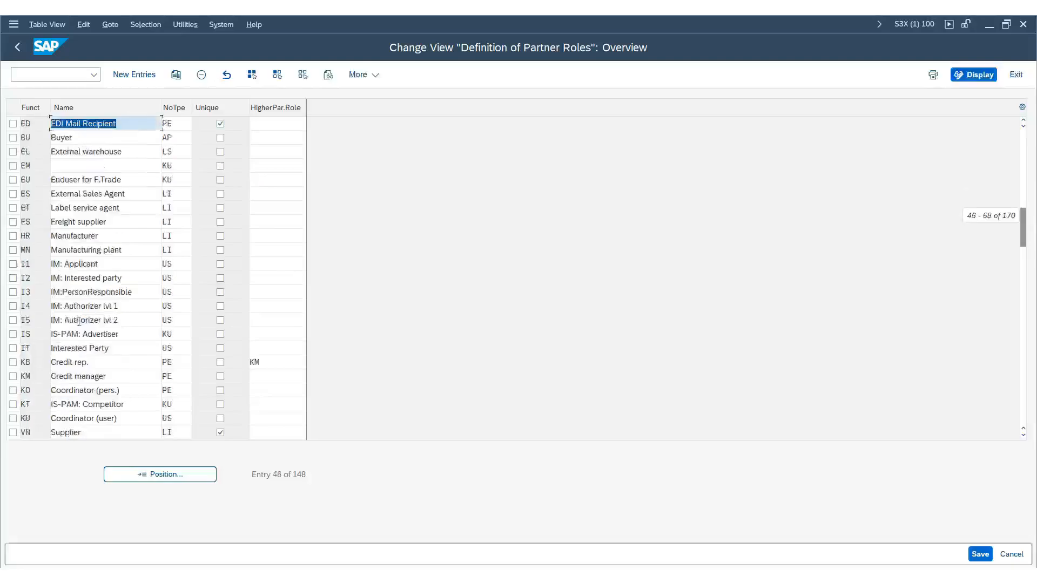
{"action": "scroll", "coordinate": [97, 421], "scroll_direction": "down", "scroll_amount": 1}
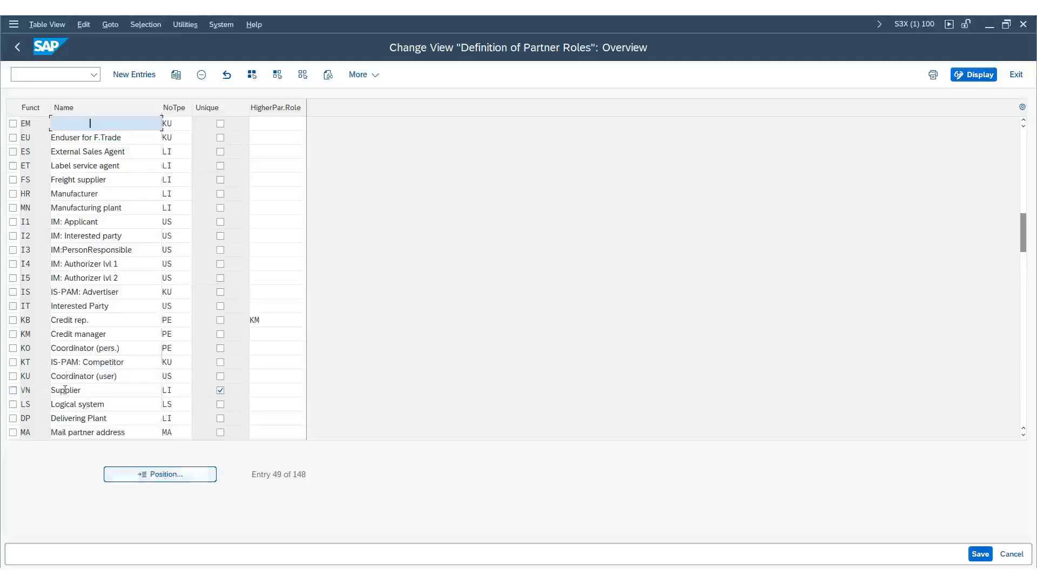
- Mark the VN Supplier, FS Freight supplier and DP Delivering Plant rows in the partner role table
{"action": "left_click", "coordinate": [13, 393]}
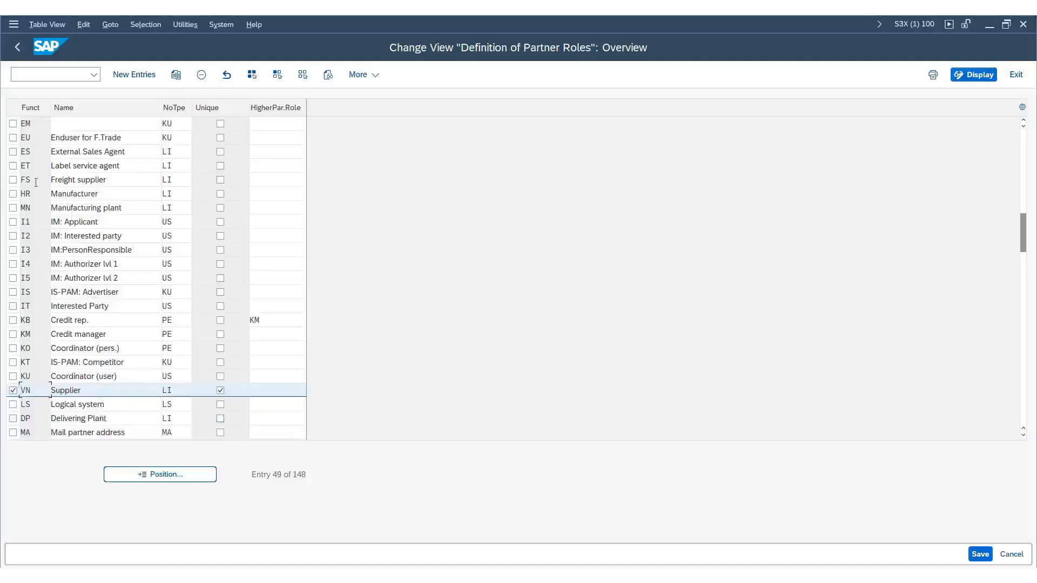
{"action": "left_click", "coordinate": [13, 179]}
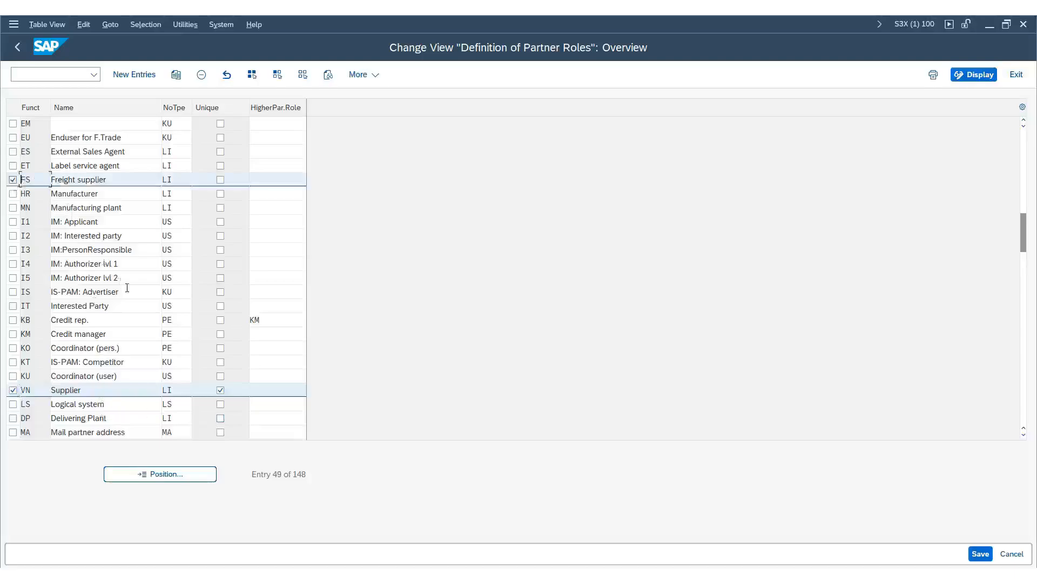
{"action": "scroll", "coordinate": [121, 320], "scroll_direction": "down", "scroll_amount": 1}
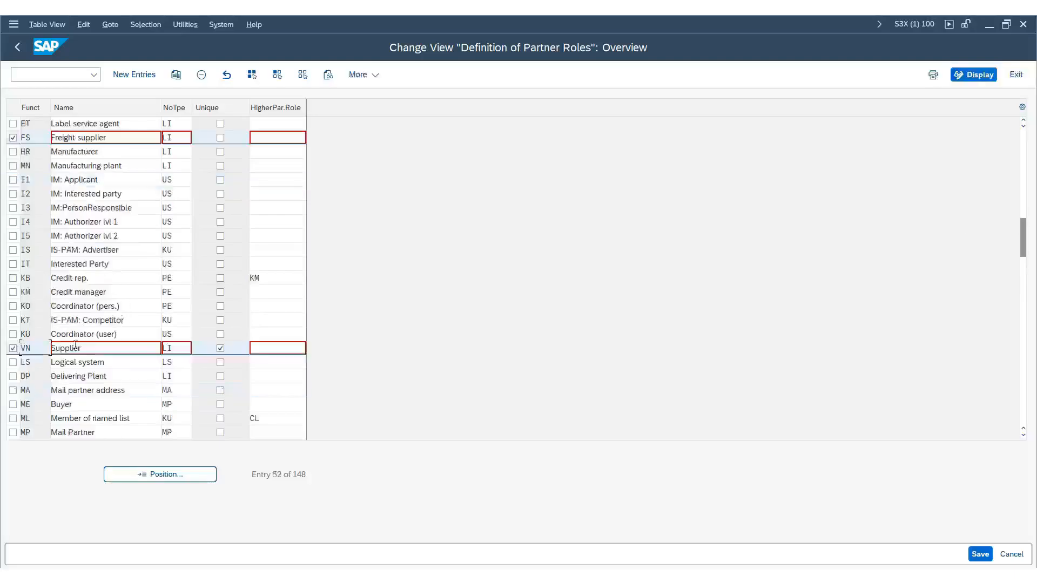
{"action": "left_click", "coordinate": [13, 377]}
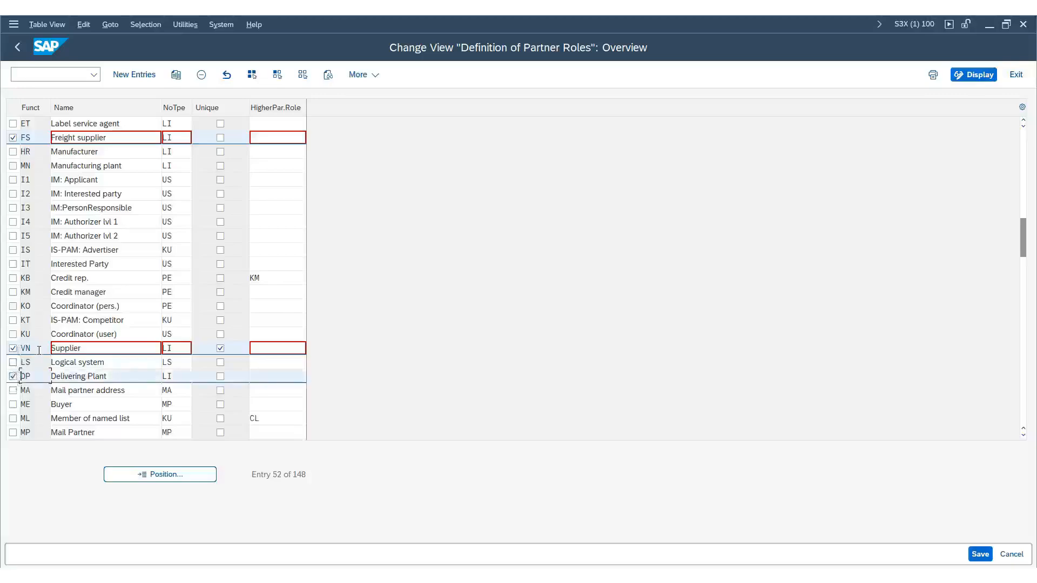
{"action": "left_click_drag", "start_coordinate": [32, 349], "coordinate": [1, 349]}
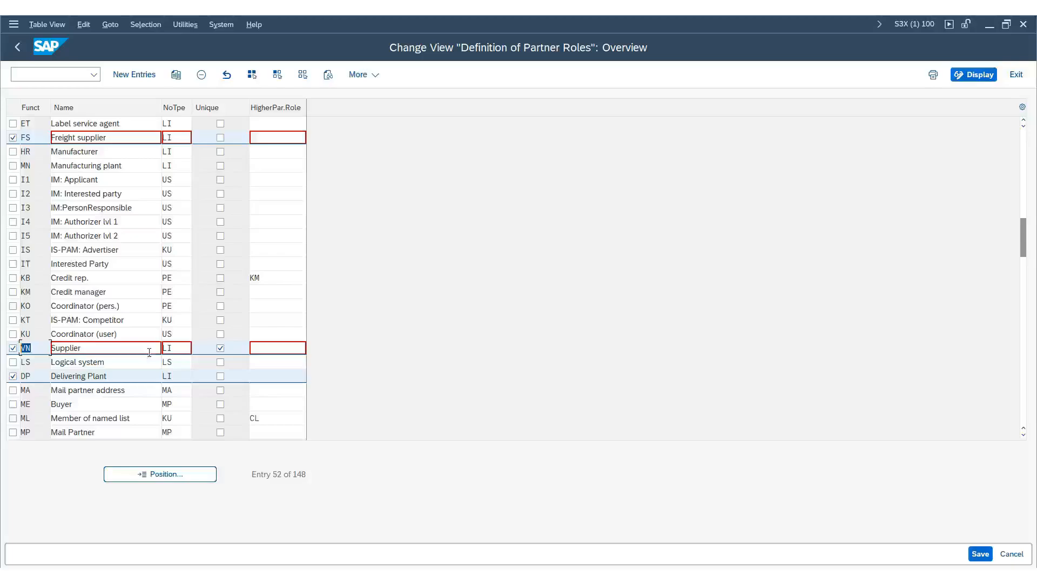
- Widen the NoTpe column, check the possible partner number types for the VN Supplier role and close the value list
{"action": "left_click_drag", "start_coordinate": [192, 110], "coordinate": [204, 111]}
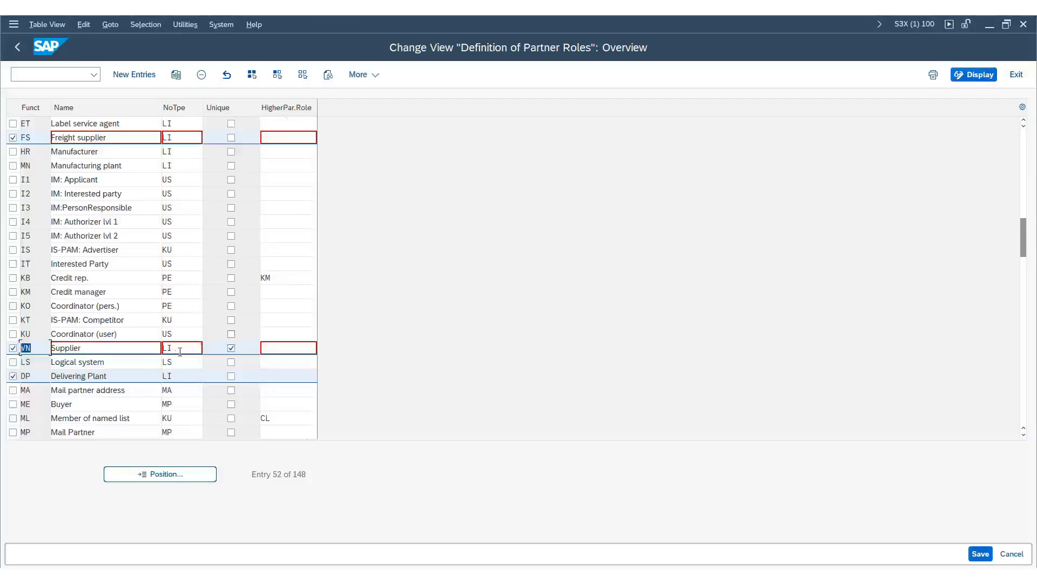
{"action": "scroll", "coordinate": [144, 359], "scroll_direction": "down", "scroll_amount": 1}
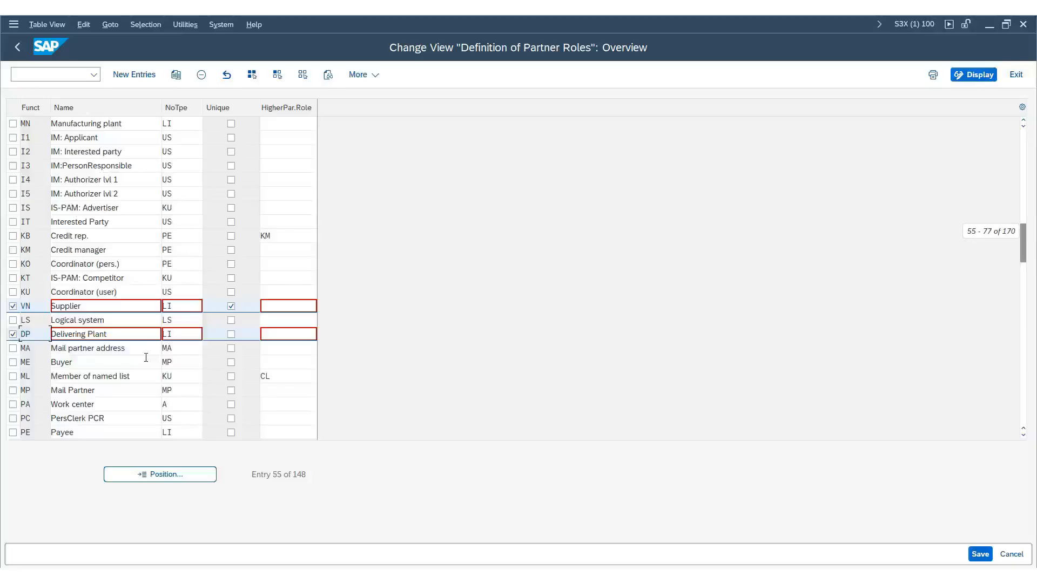
{"action": "scroll", "coordinate": [145, 360], "scroll_direction": "down", "scroll_amount": 1}
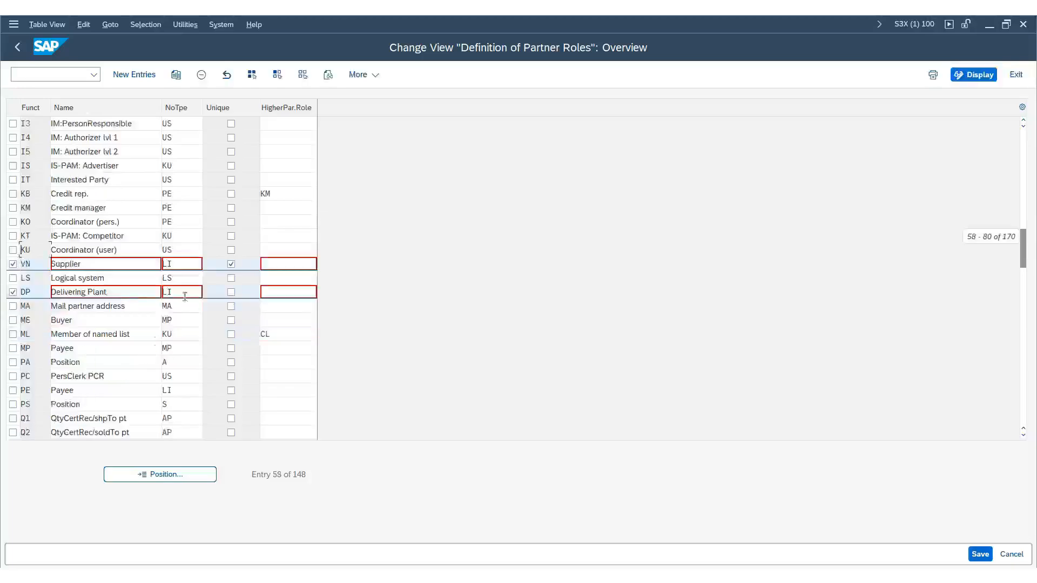
{"action": "scroll", "coordinate": [145, 342], "scroll_direction": "down", "scroll_amount": 1}
{"action": "left_click", "coordinate": [189, 221]}
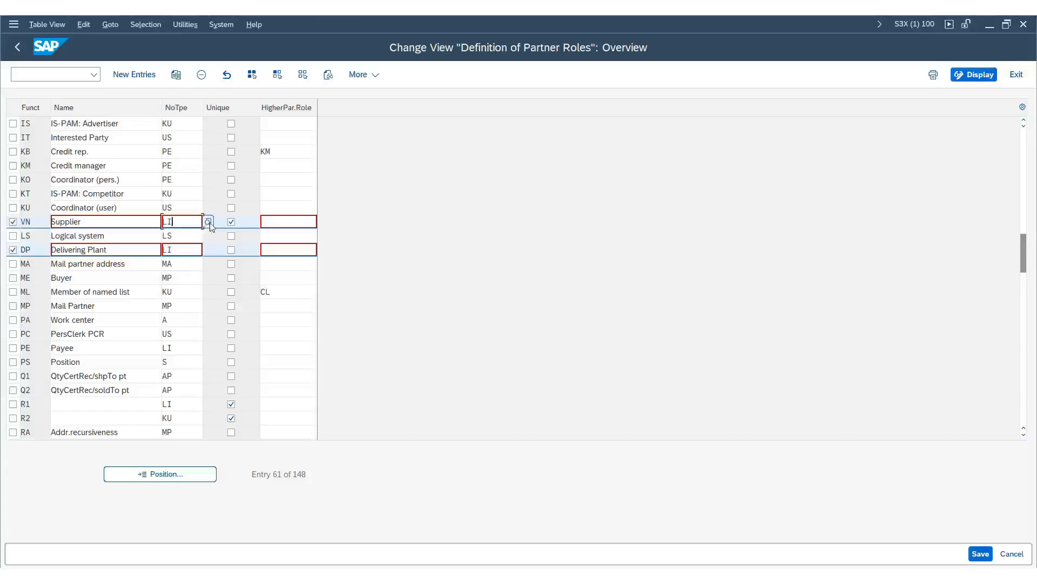
{"action": "left_click", "coordinate": [209, 222]}
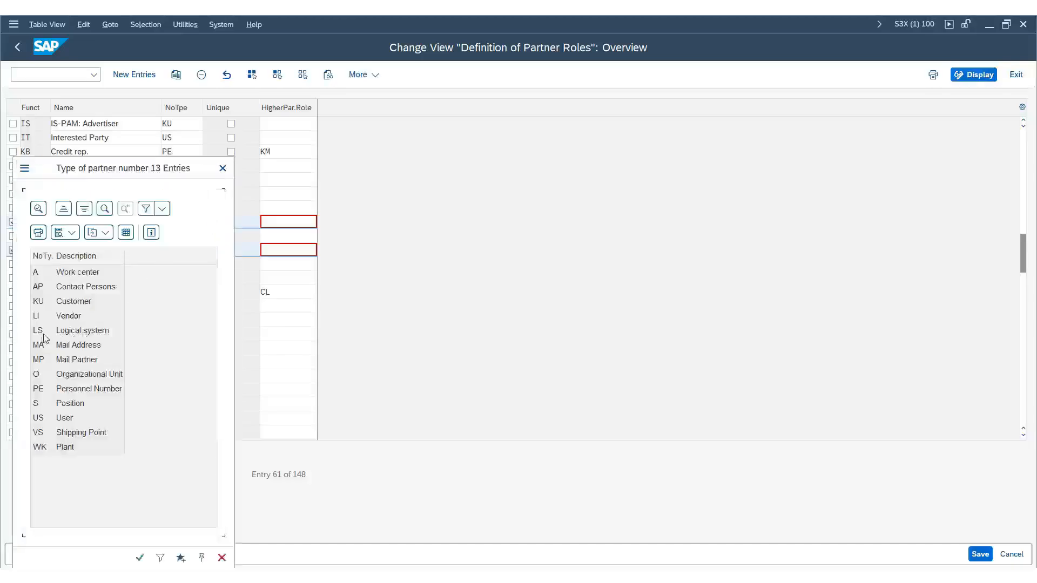
{"action": "left_click", "coordinate": [223, 168]}
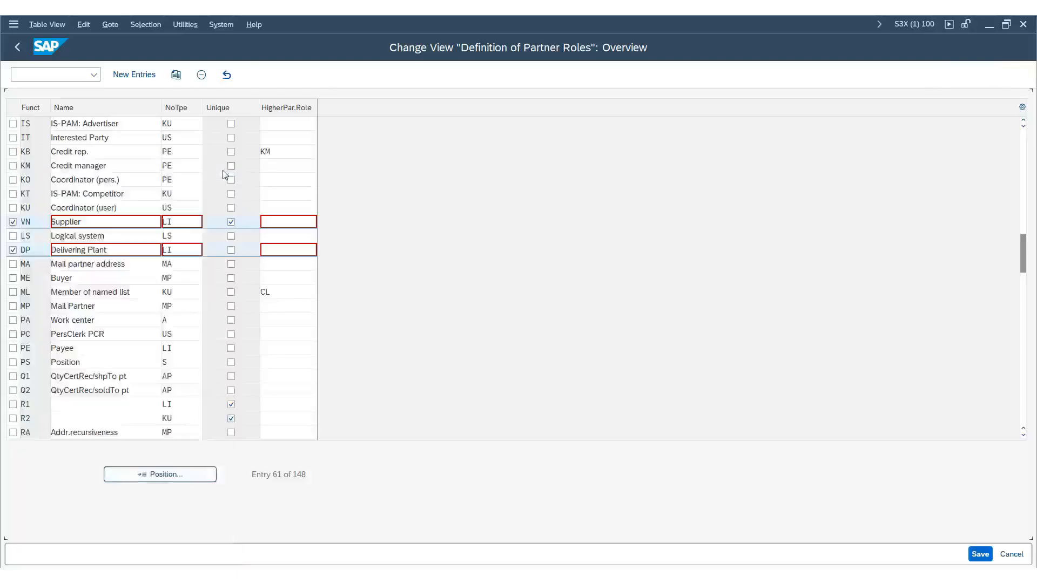
- Check the number type of the Delivering Plant role, then mark the PI Invoicing Party role and check its number type
{"action": "left_click_drag", "start_coordinate": [108, 250], "coordinate": [51, 250]}
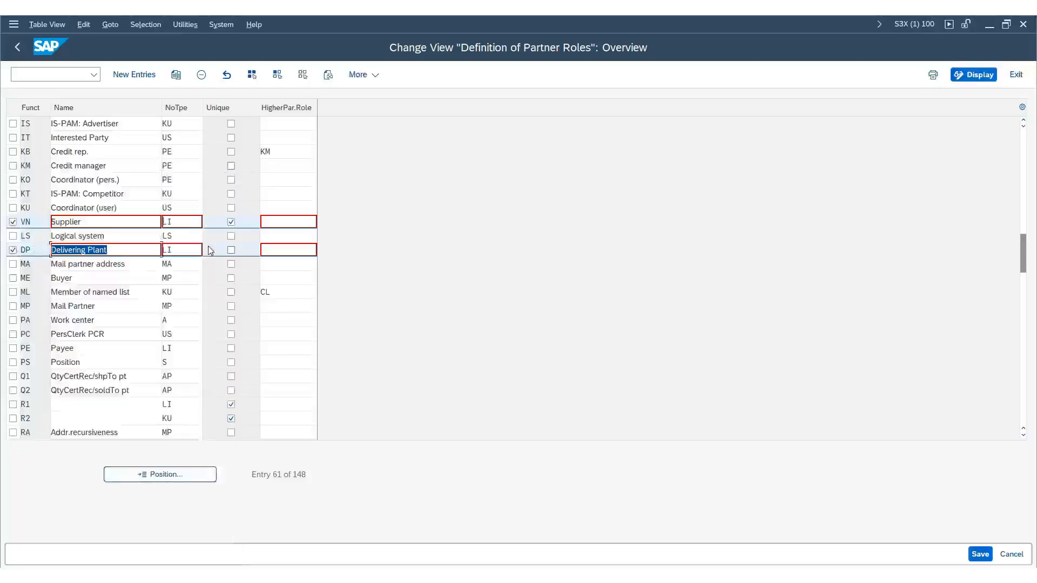
{"action": "left_click_drag", "start_coordinate": [194, 249], "coordinate": [2, 161]}
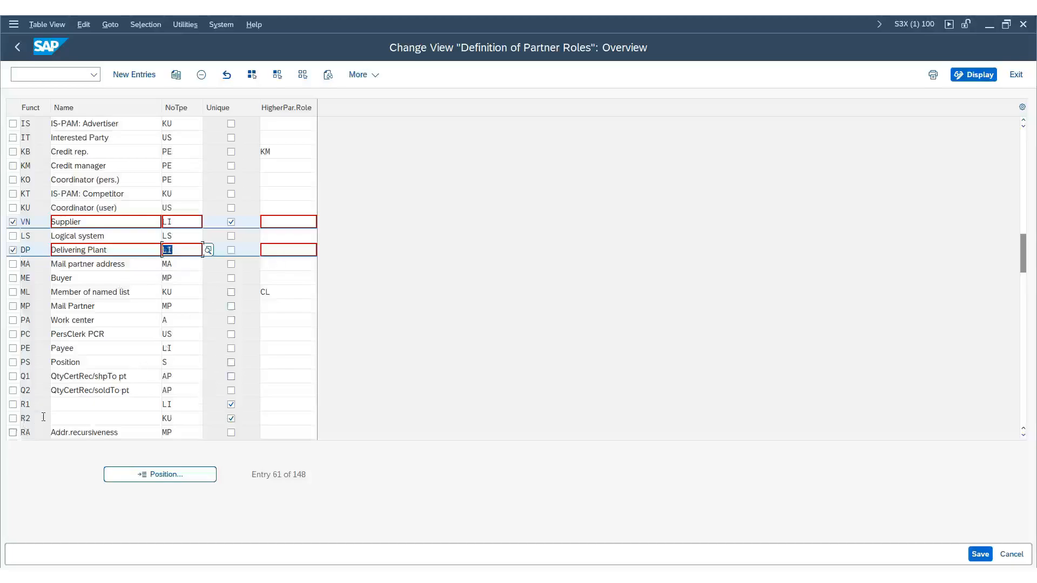
{"action": "scroll", "coordinate": [110, 361], "scroll_direction": "up", "scroll_amount": 1}
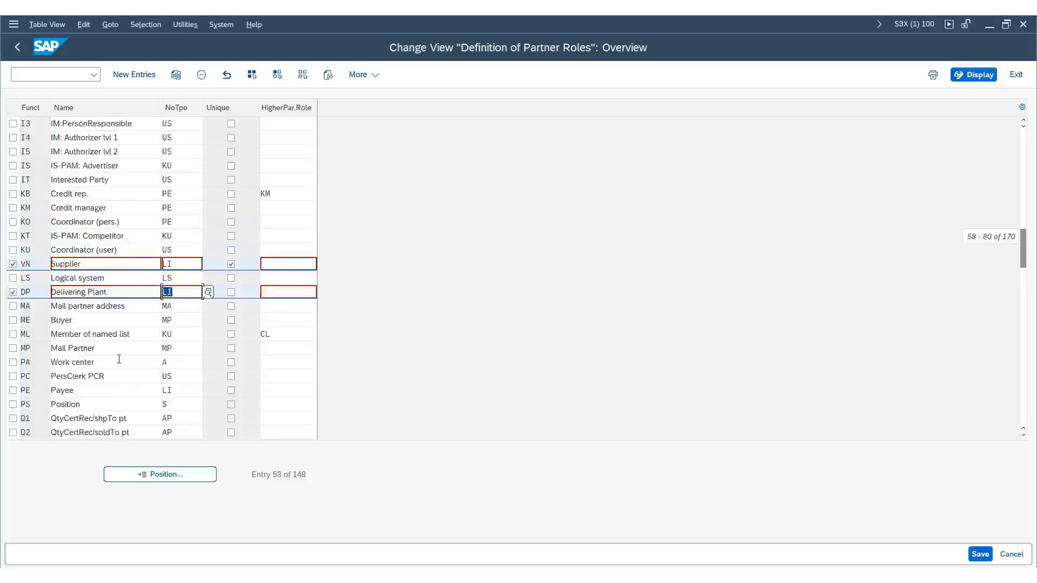
{"action": "scroll", "coordinate": [119, 360], "scroll_direction": "up", "scroll_amount": 2}
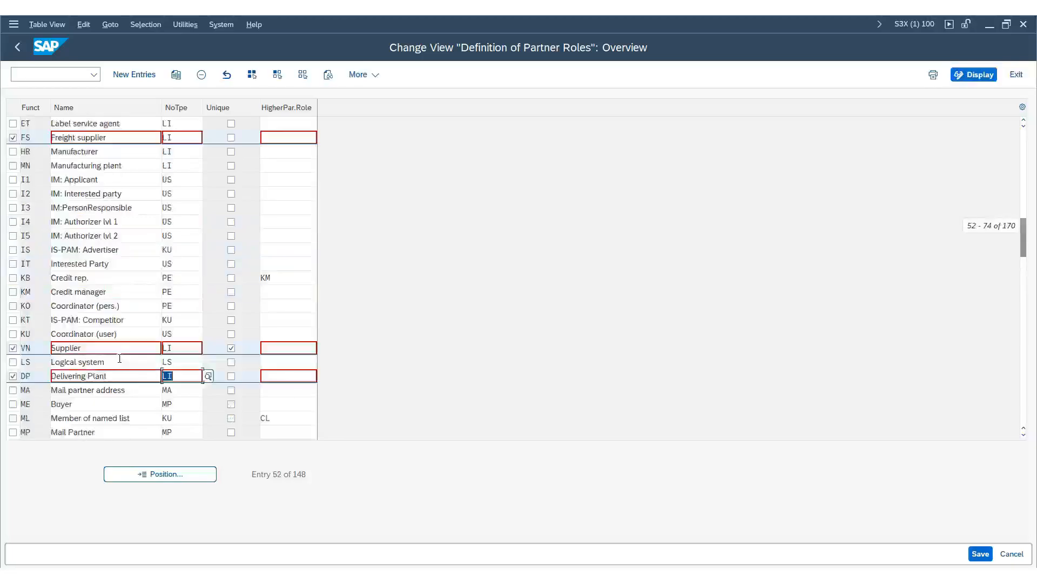
{"action": "scroll", "coordinate": [122, 361], "scroll_direction": "down", "scroll_amount": 4}
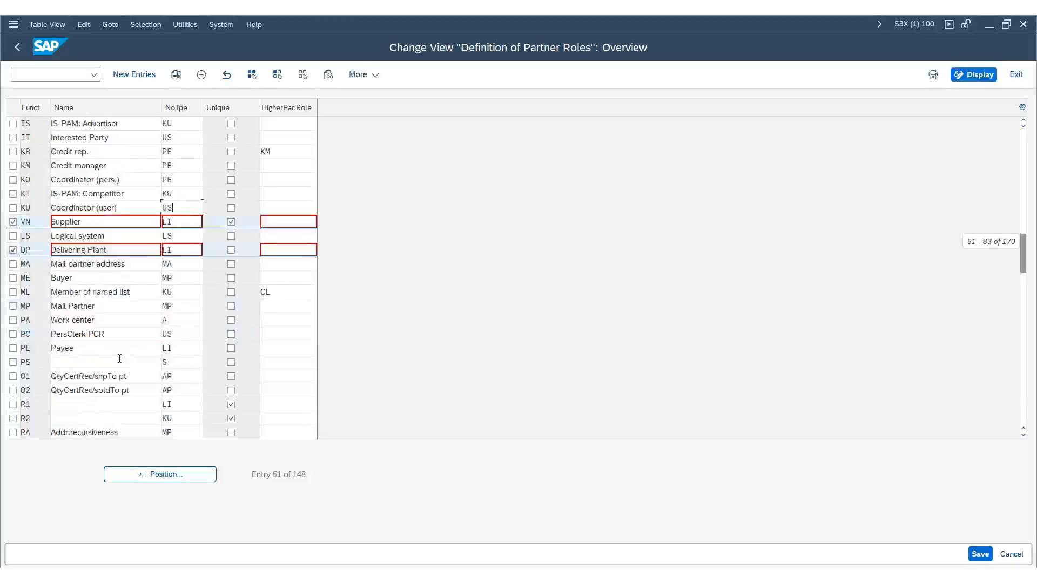
{"action": "scroll", "coordinate": [120, 362], "scroll_direction": "down", "scroll_amount": 2}
{"action": "left_click", "coordinate": [13, 390]}
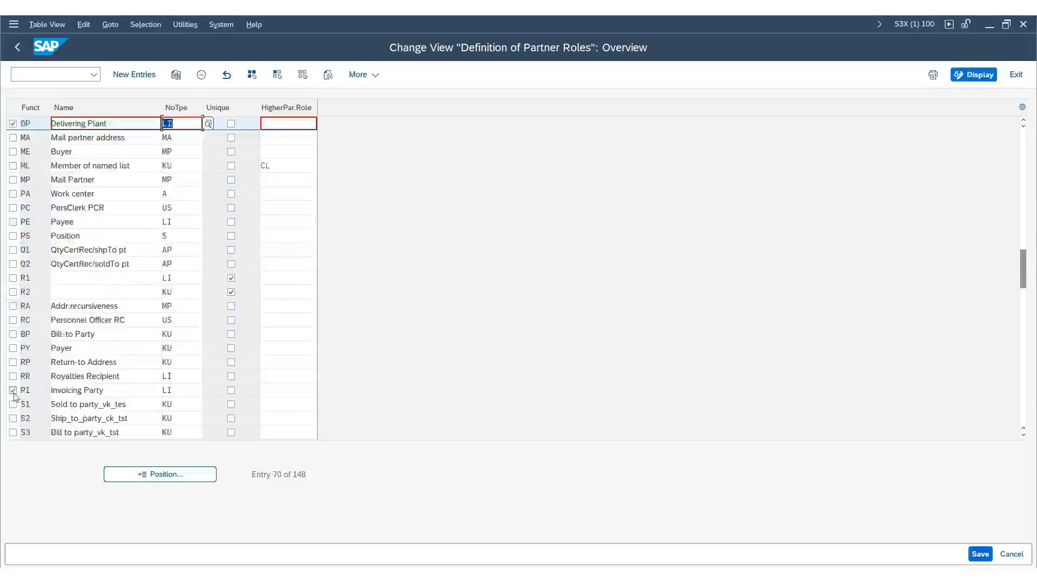
{"action": "left_click", "coordinate": [186, 391]}
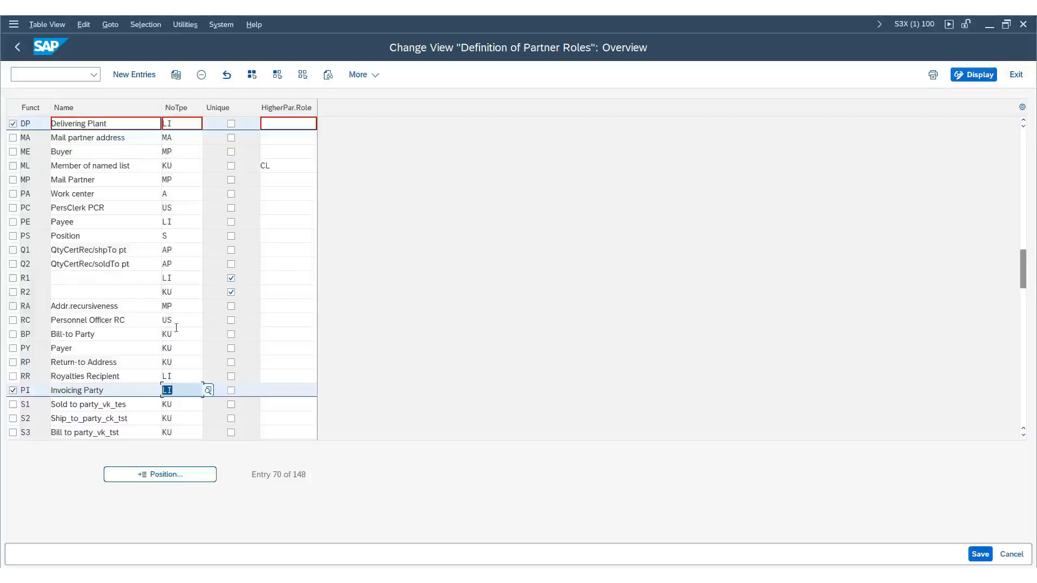
{"action": "key", "text": "Return"}
- Review the marked Freight supplier, Supplier and Delivering Plant partner roles again
{"action": "scroll", "coordinate": [177, 328], "scroll_direction": "up", "scroll_amount": 4}
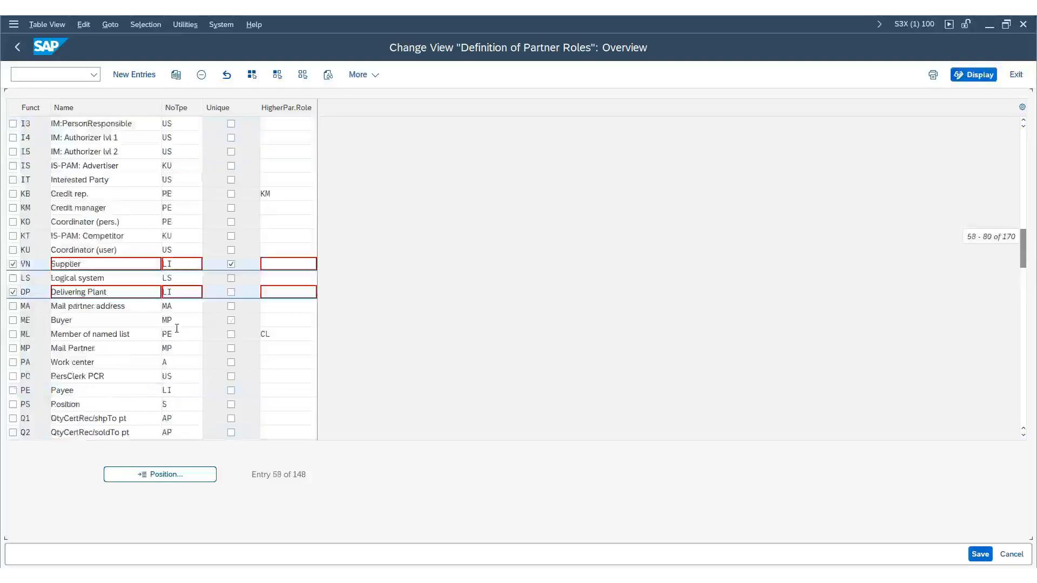
{"action": "scroll", "coordinate": [177, 327], "scroll_direction": "up", "scroll_amount": 3}
{"action": "left_click", "coordinate": [120, 181]}
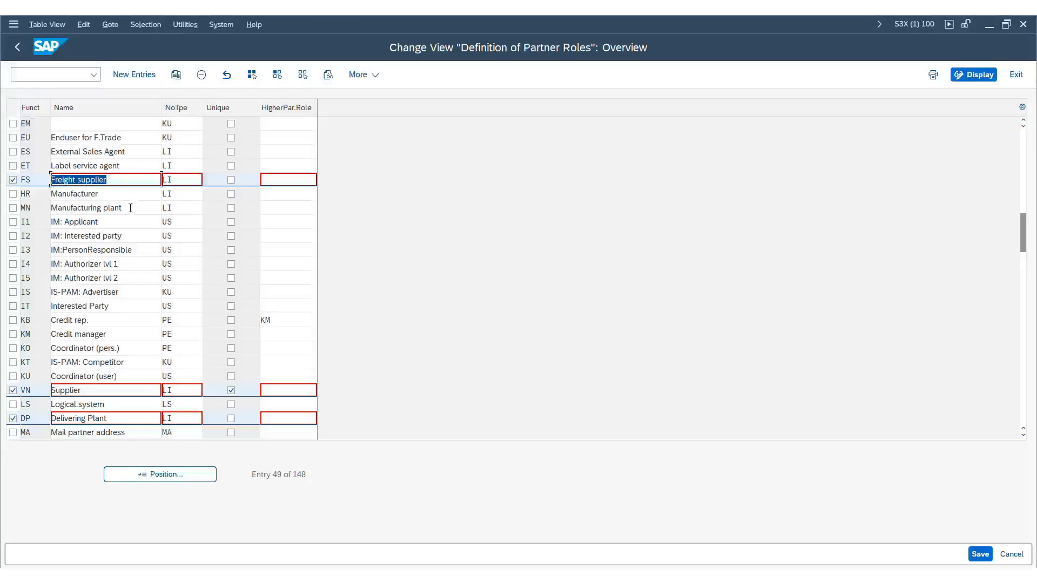
{"action": "scroll", "coordinate": [185, 222], "scroll_direction": "down", "scroll_amount": 1}
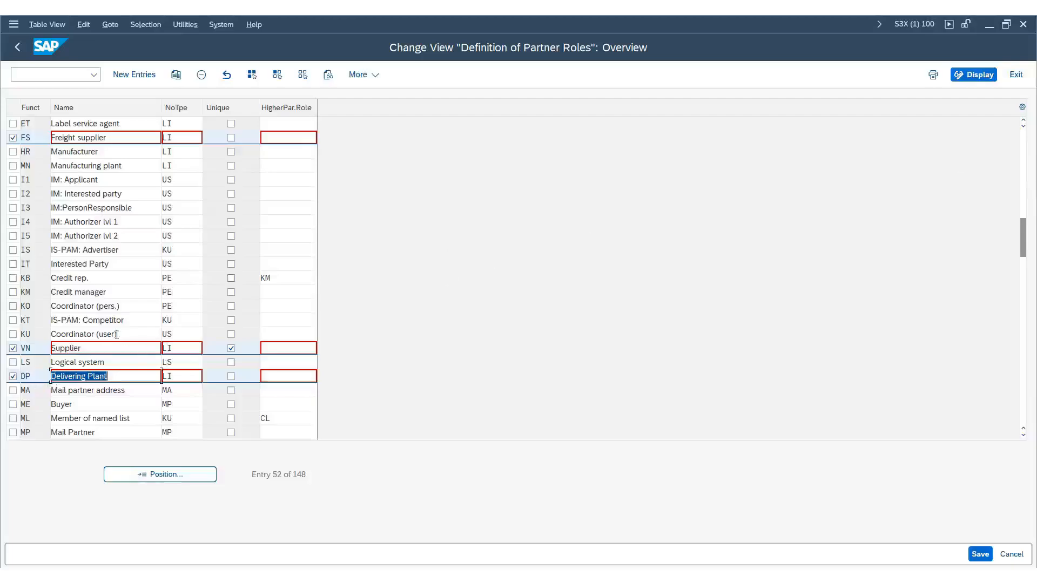
{"action": "scroll", "coordinate": [116, 334], "scroll_direction": "down", "scroll_amount": 1}
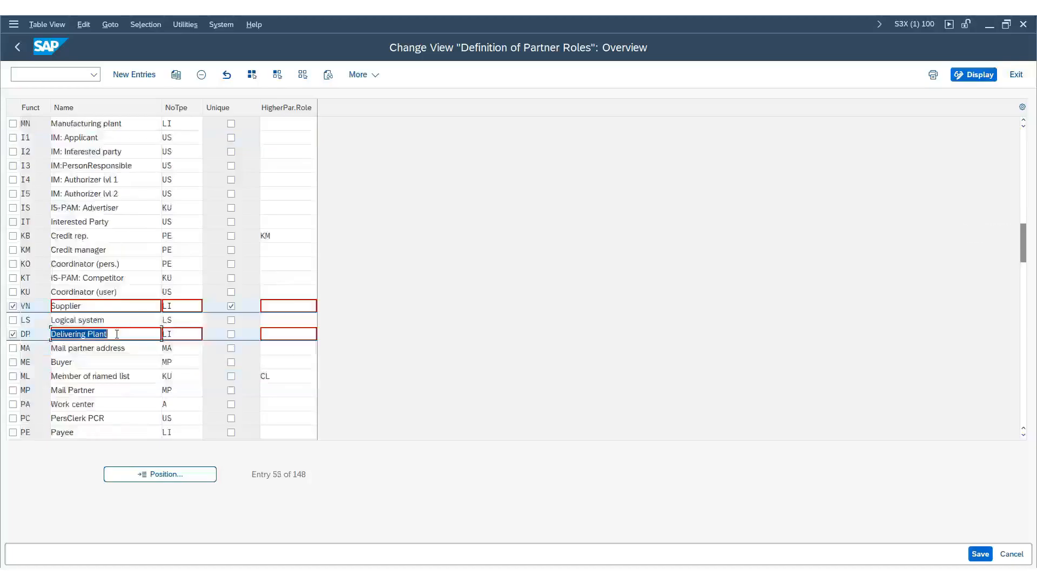
{"action": "scroll", "coordinate": [117, 334], "scroll_direction": "down", "scroll_amount": 1}
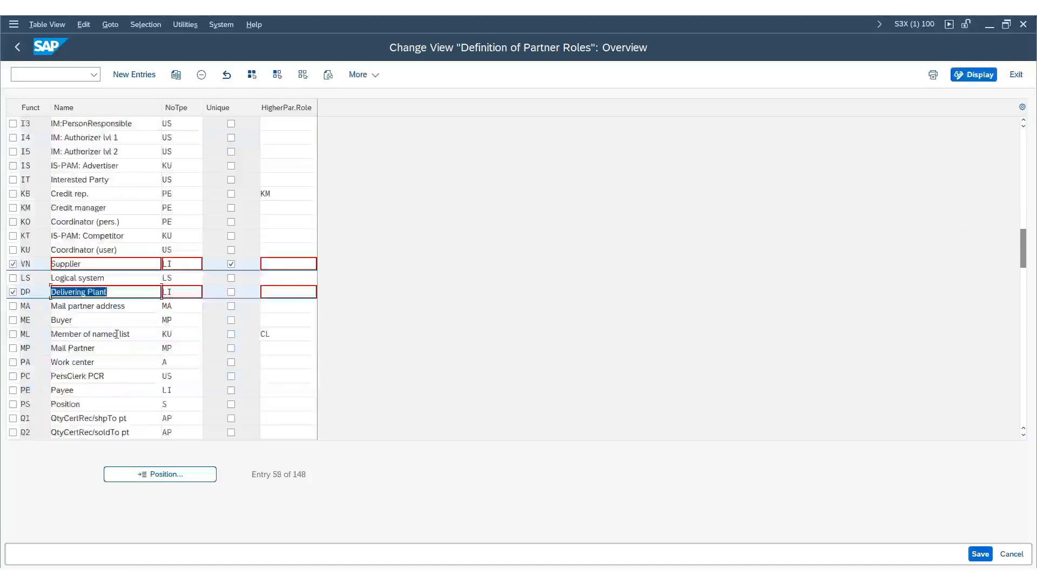
- Leave the partner role definitions and open the Define Permissible Partner Roles per Account Group activity
{"action": "scroll", "coordinate": [117, 334], "scroll_direction": "up", "scroll_amount": 1}
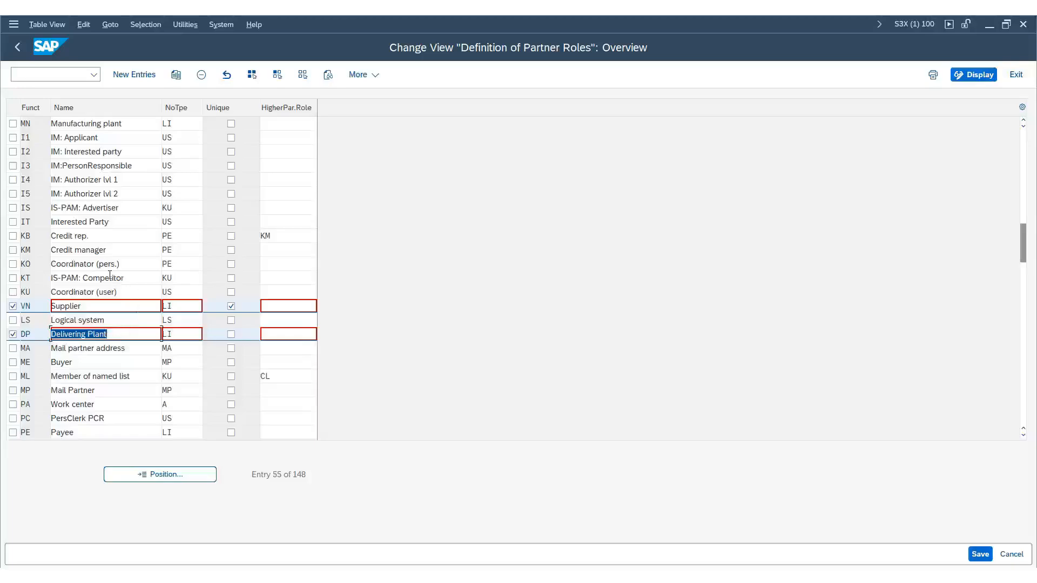
{"action": "scroll", "coordinate": [110, 276], "scroll_direction": "up", "scroll_amount": 2}
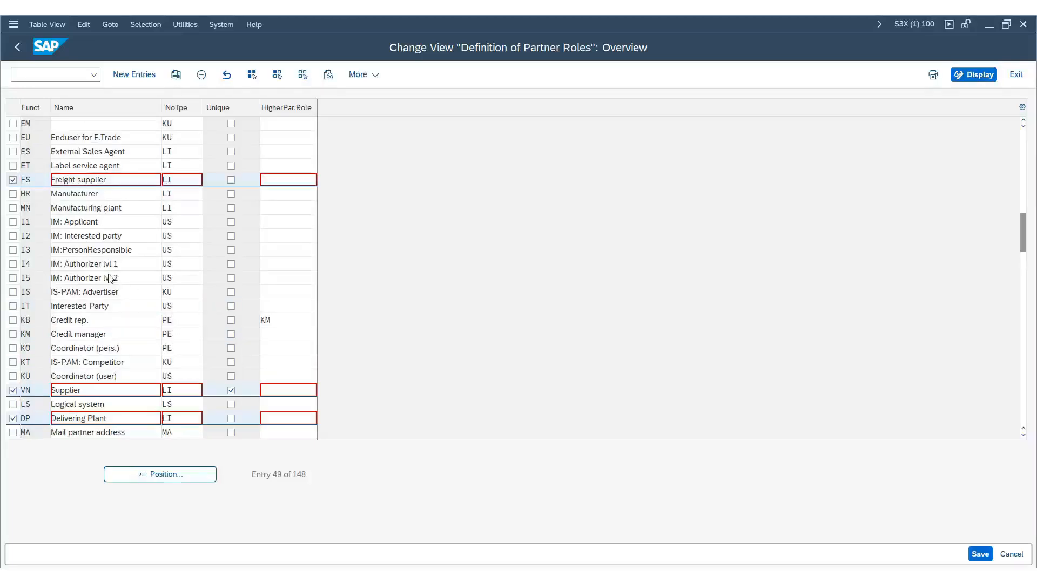
{"action": "scroll", "coordinate": [110, 278], "scroll_direction": "up", "scroll_amount": 1}
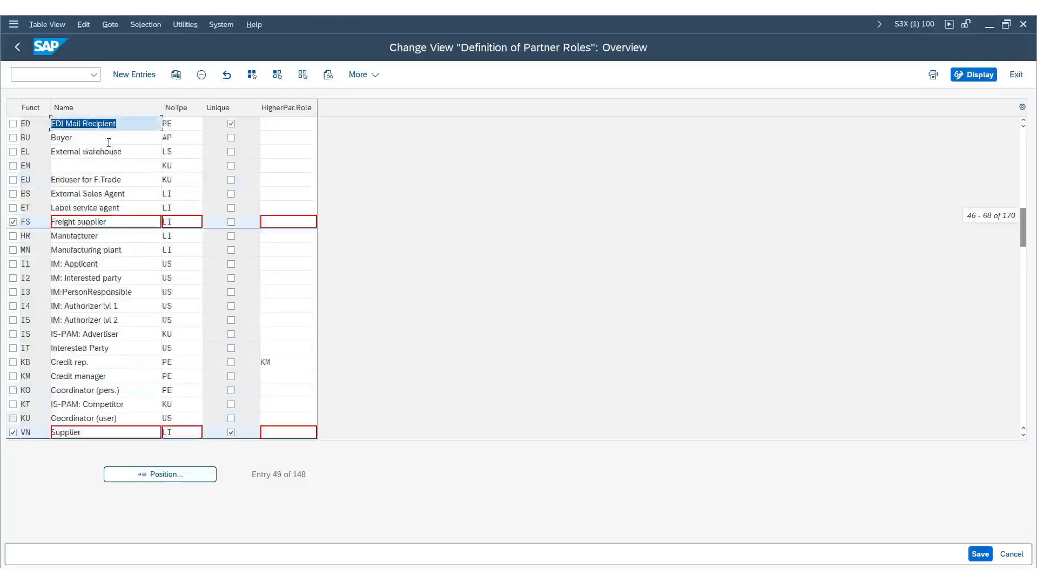
{"action": "left_click", "coordinate": [18, 49]}
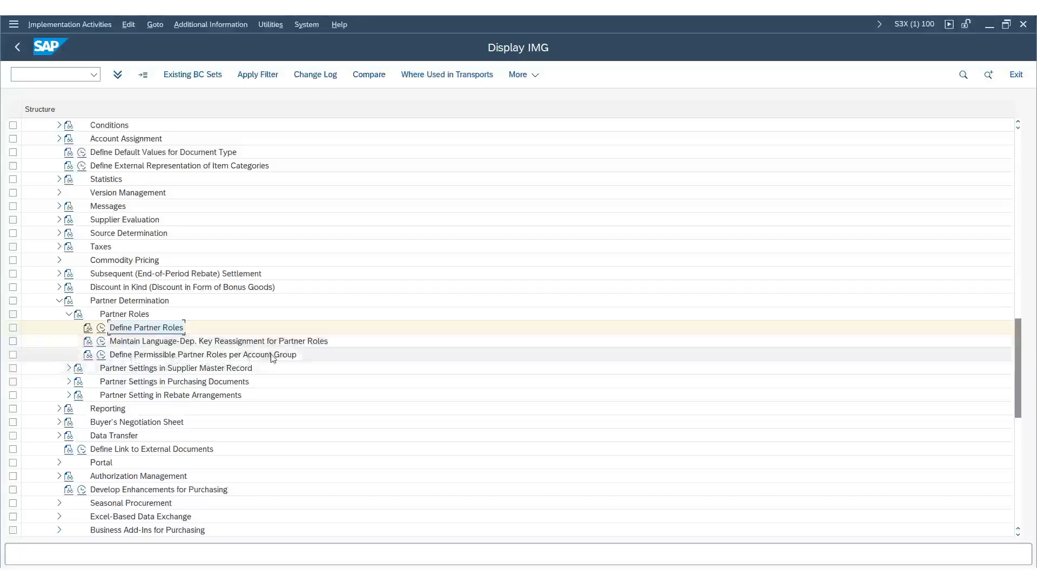
{"action": "left_click", "coordinate": [101, 356]}
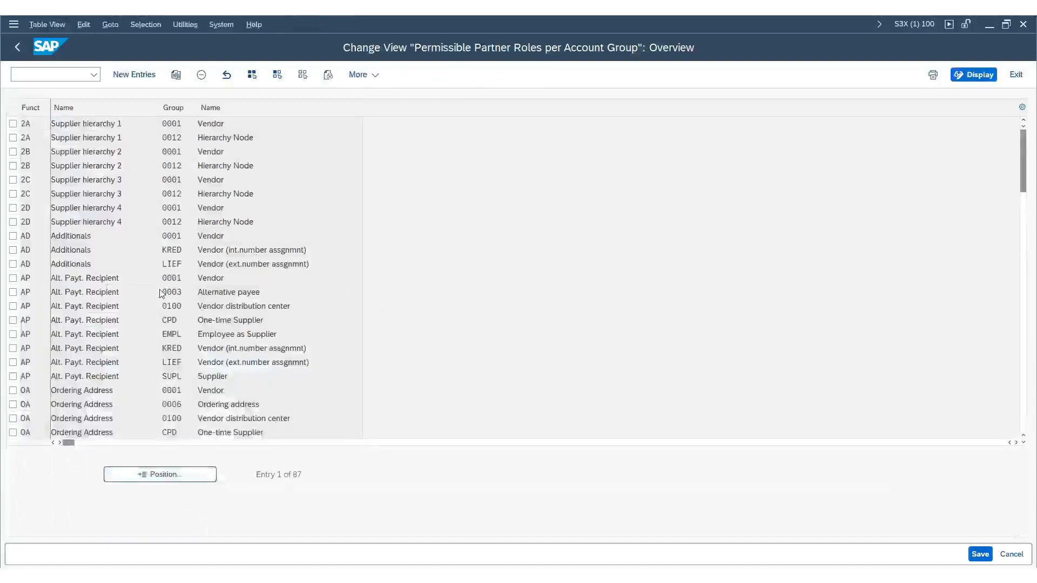
- Review which account groups are already permitted for the Freight supplier, Supplier, Delivering Plant and Invoicing Party partner roles
{"action": "scroll", "coordinate": [164, 292], "scroll_direction": "down", "scroll_amount": 3}
{"action": "scroll", "coordinate": [161, 293], "scroll_direction": "down", "scroll_amount": 4}
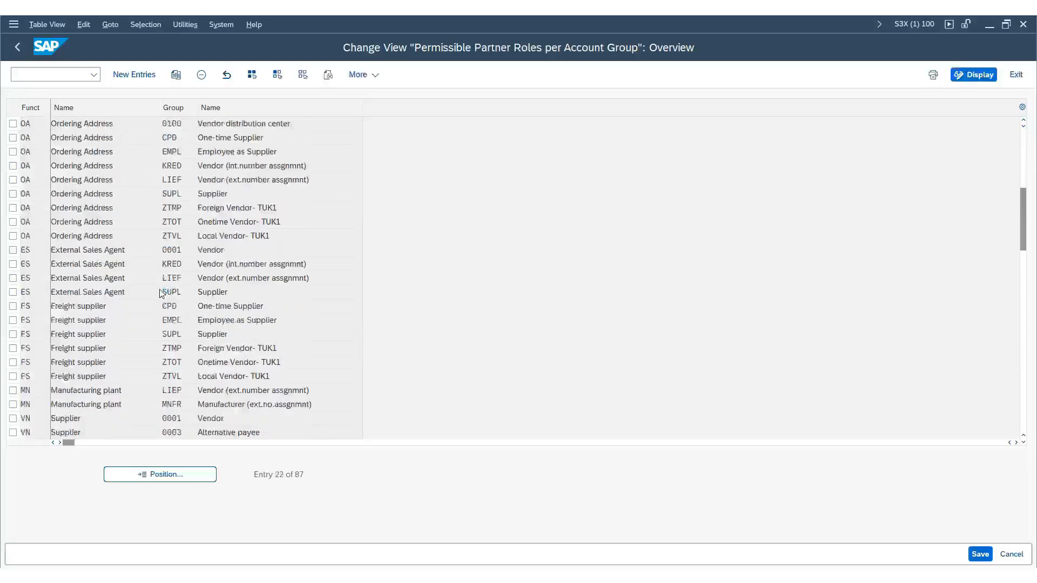
{"action": "scroll", "coordinate": [161, 291], "scroll_direction": "down", "scroll_amount": 5}
{"action": "scroll", "coordinate": [161, 292], "scroll_direction": "down", "scroll_amount": 2}
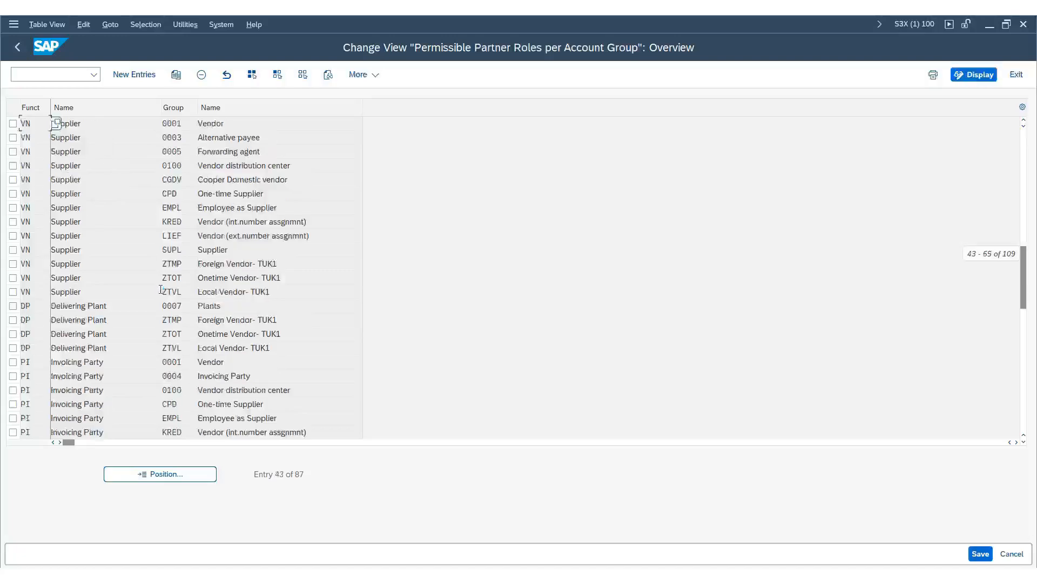
{"action": "scroll", "coordinate": [159, 290], "scroll_direction": "up", "scroll_amount": 1}
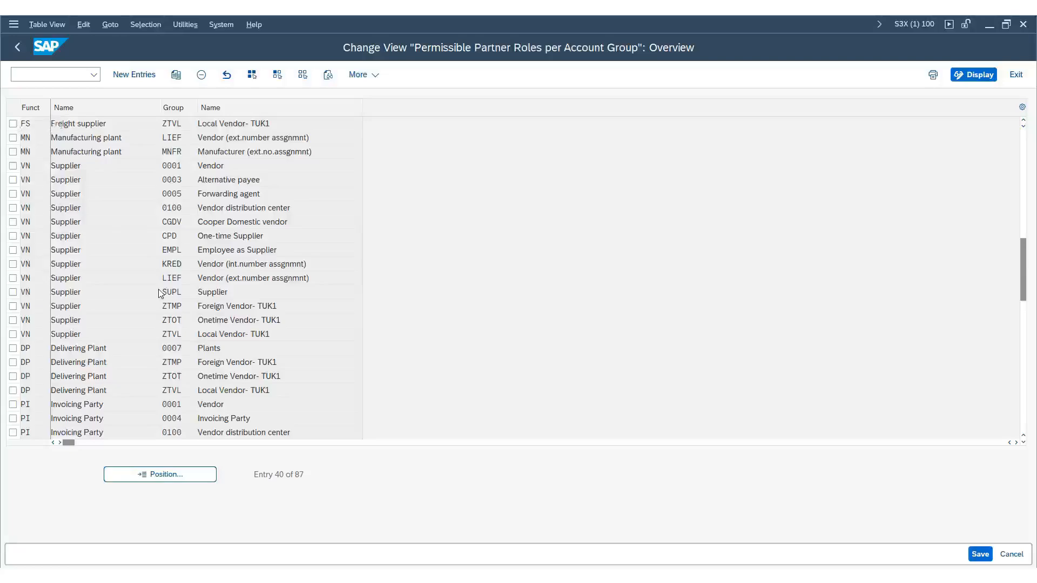
{"action": "scroll", "coordinate": [160, 290], "scroll_direction": "up", "scroll_amount": 2}
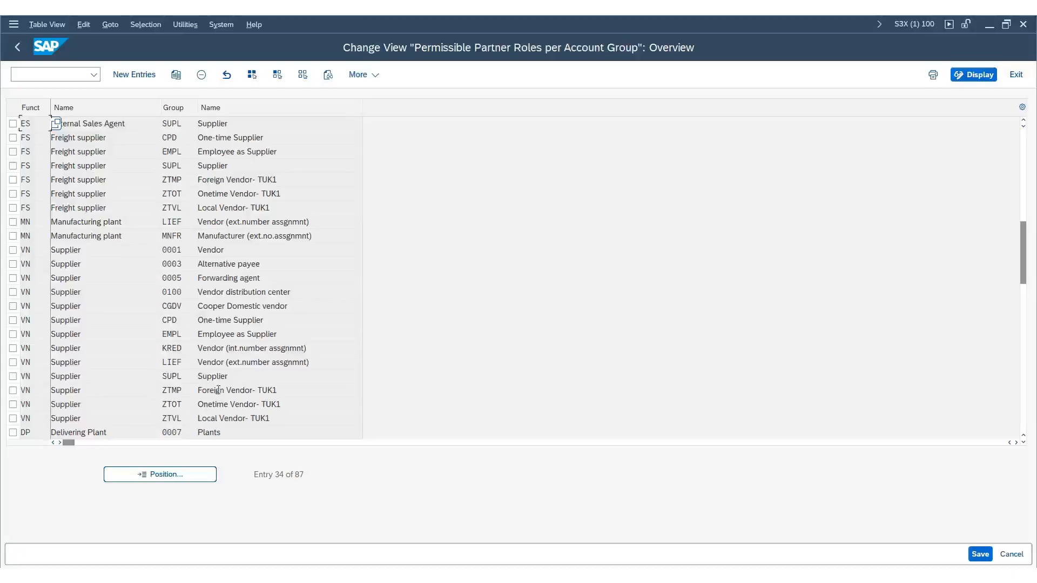
{"action": "scroll", "coordinate": [121, 348], "scroll_direction": "down", "scroll_amount": 1}
{"action": "scroll", "coordinate": [125, 269], "scroll_direction": "down", "scroll_amount": 1}
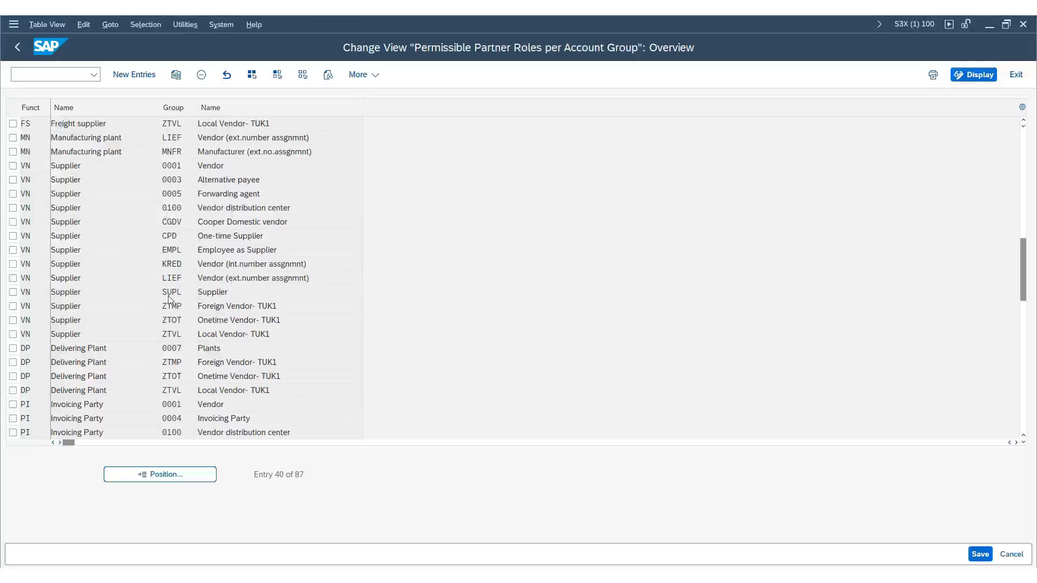
{"action": "scroll", "coordinate": [134, 271], "scroll_direction": "up", "scroll_amount": 1}
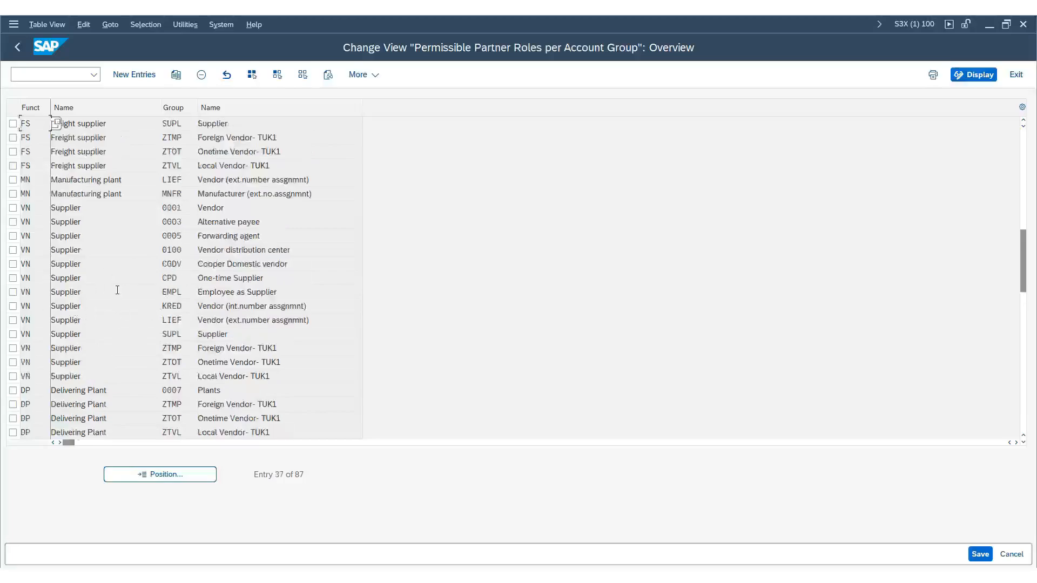
- Start new entries for permissible partner roles and assign role VN to account group SVGL in the first row
{"action": "left_click", "coordinate": [134, 76]}
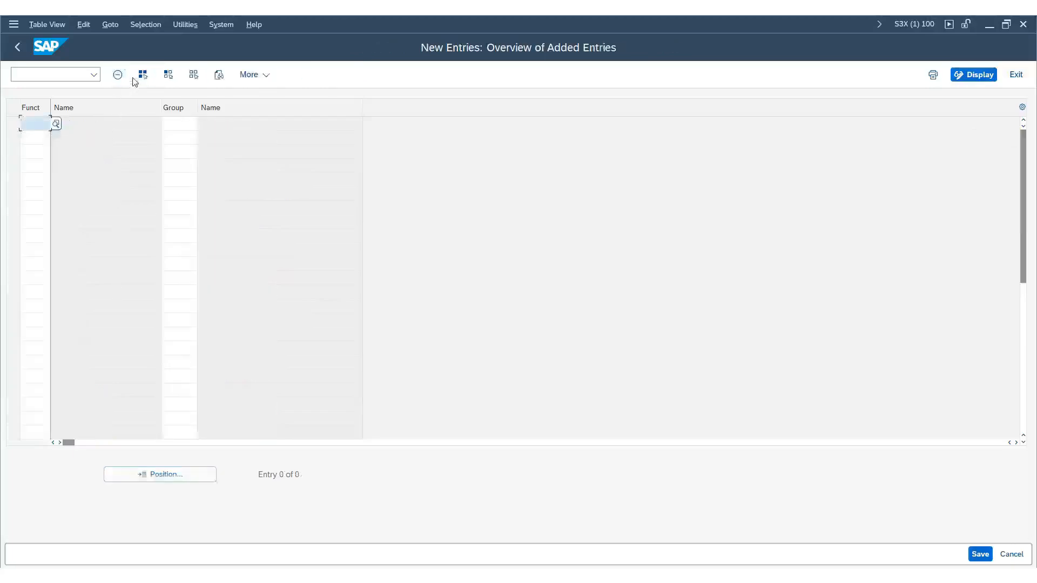
{"action": "key", "text": "Down"}
{"action": "key", "text": "Down"}
{"action": "key", "text": "Return"}
{"action": "key", "text": "Tab"}
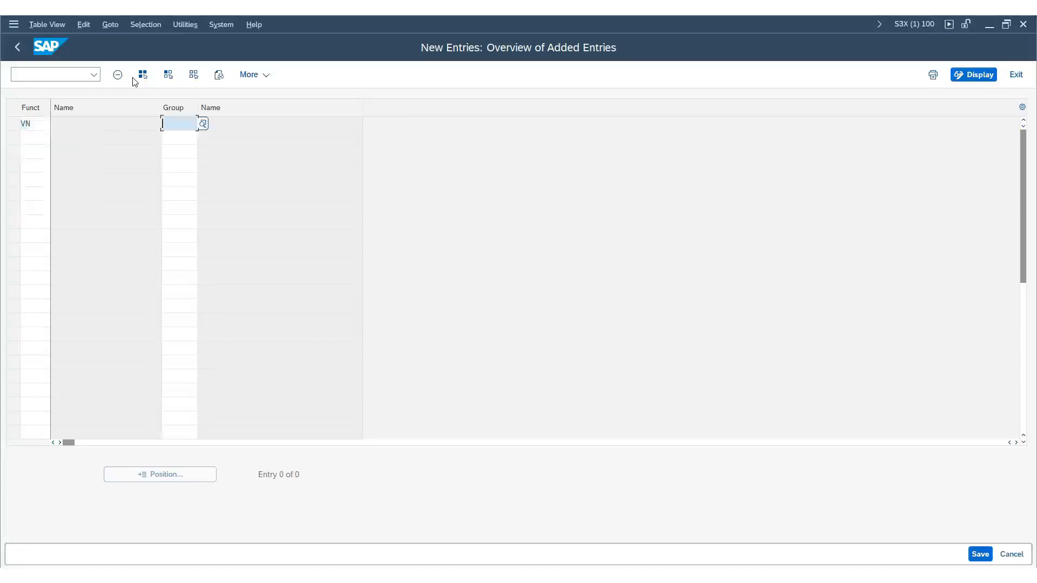
{"action": "key", "text": "Down"}
{"action": "key", "text": "Down"}
{"action": "key", "text": "Down"}
{"action": "key", "text": "Down"}
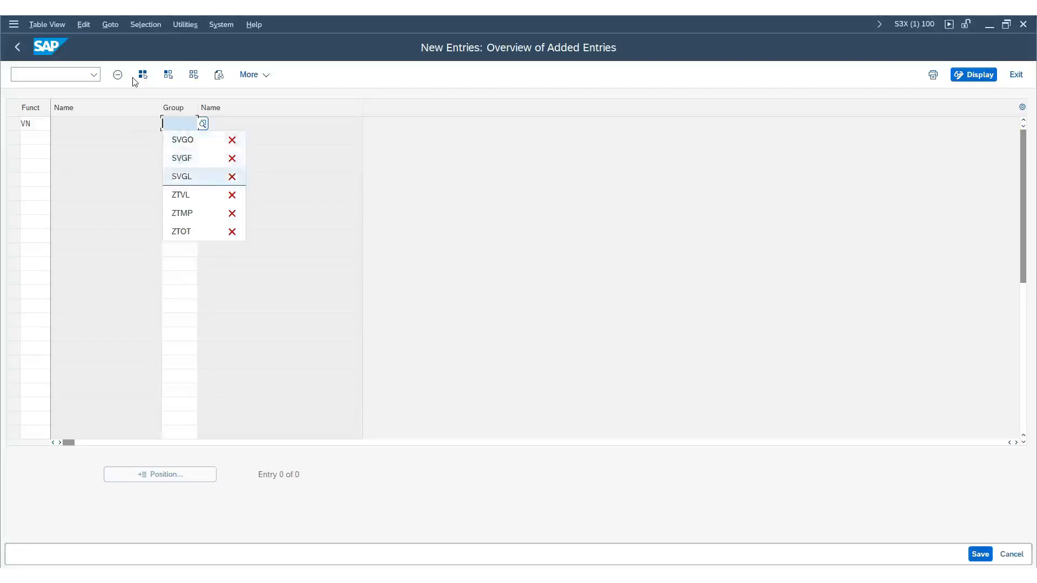
{"action": "key", "text": "Return"}
{"action": "key", "text": "Down"}
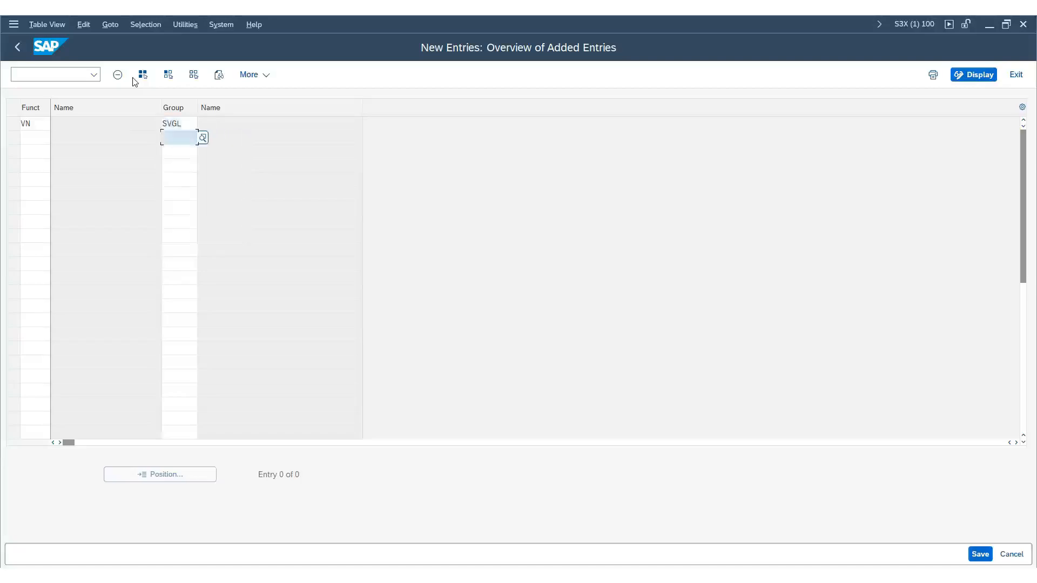
- Add a second entry assigning partner role VN to account group SVGF
{"action": "key", "text": "shift+Tab"}
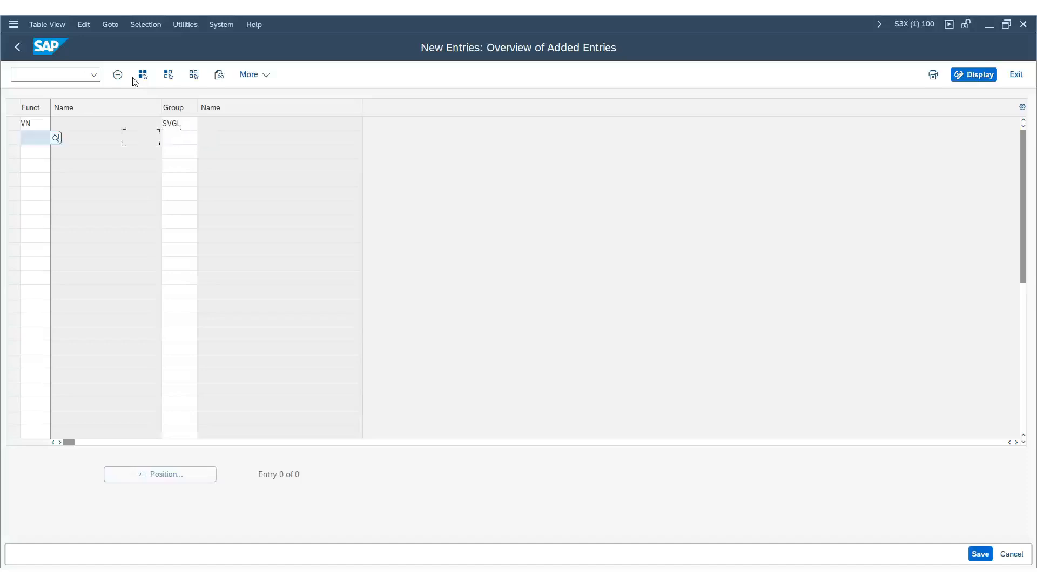
{"action": "key", "text": "alt+Down"}
{"action": "key", "text": "Return"}
{"action": "key", "text": "Tab"}
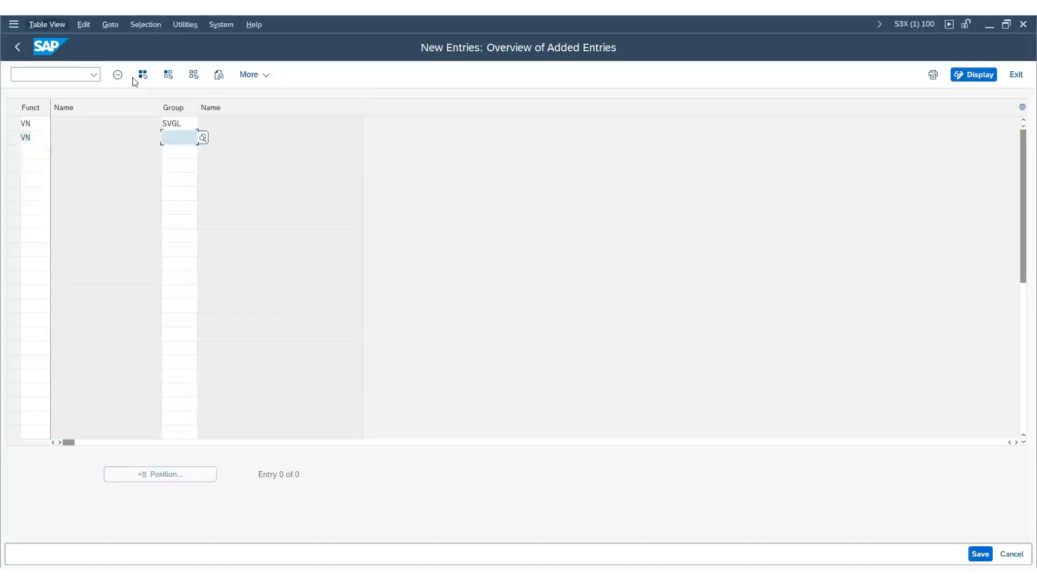
{"action": "key", "text": "alt+Down"}
{"action": "key", "text": "Escape"}
{"action": "key", "text": "alt+Down"}
{"action": "key", "text": "Down"}
{"action": "key", "text": "Return"}
{"action": "key", "text": "Down"}
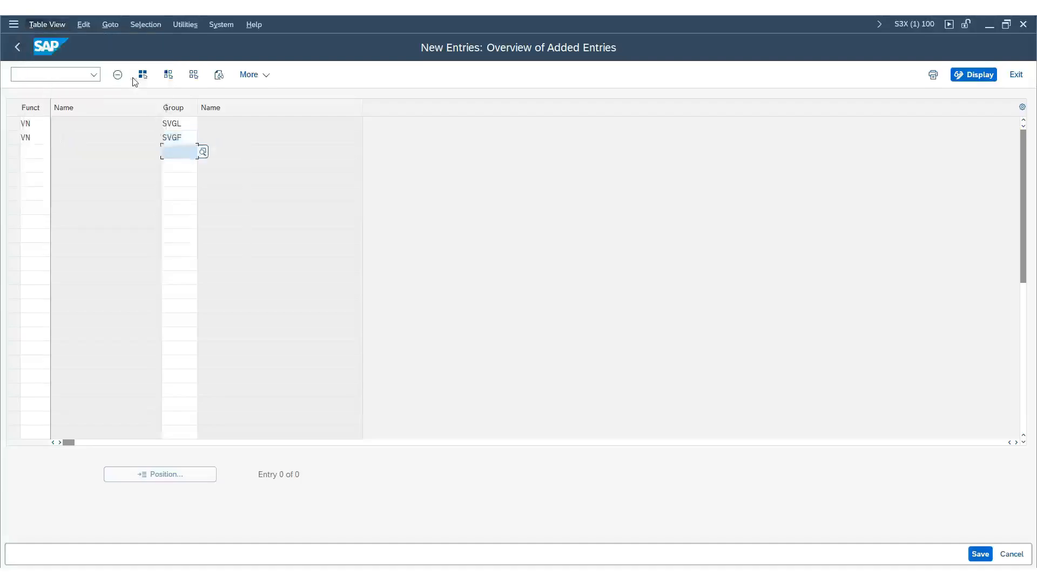
- Add a third entry assigning role VN to account group SVGO and accept the key warnings for the VN entries
{"action": "key", "text": "shift+Tab"}
{"action": "key", "text": "alt+Down"}
{"action": "key", "text": "Return"}
{"action": "key", "text": "Tab"}
{"action": "key", "text": "alt+Down"}
{"action": "key", "text": "Return"}
{"action": "key", "text": "shift+Home"}
{"action": "left_click", "coordinate": [297, 263]}
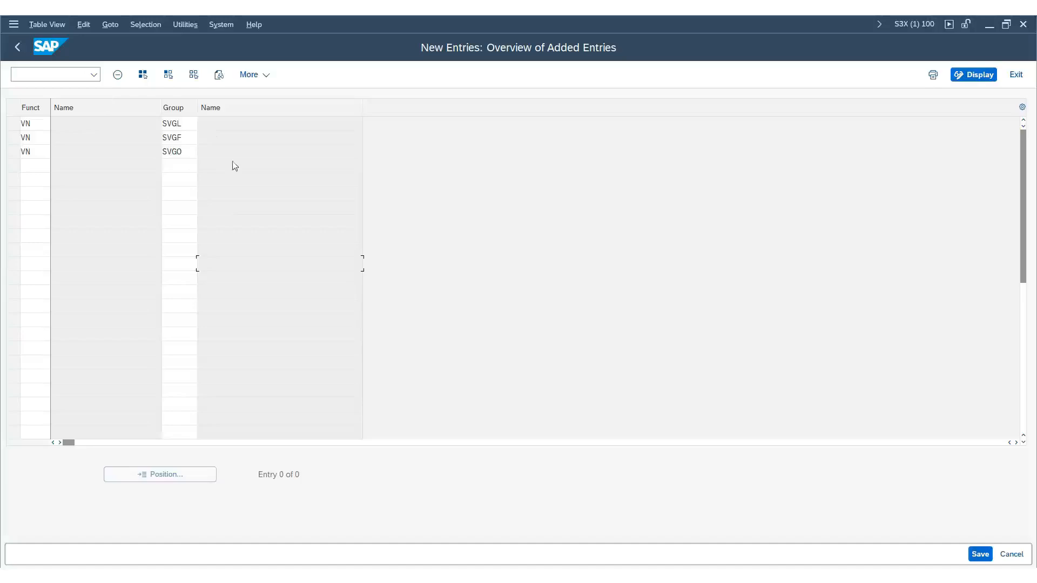
{"action": "key", "text": "ctrl+s"}
{"action": "key", "text": "Return"}
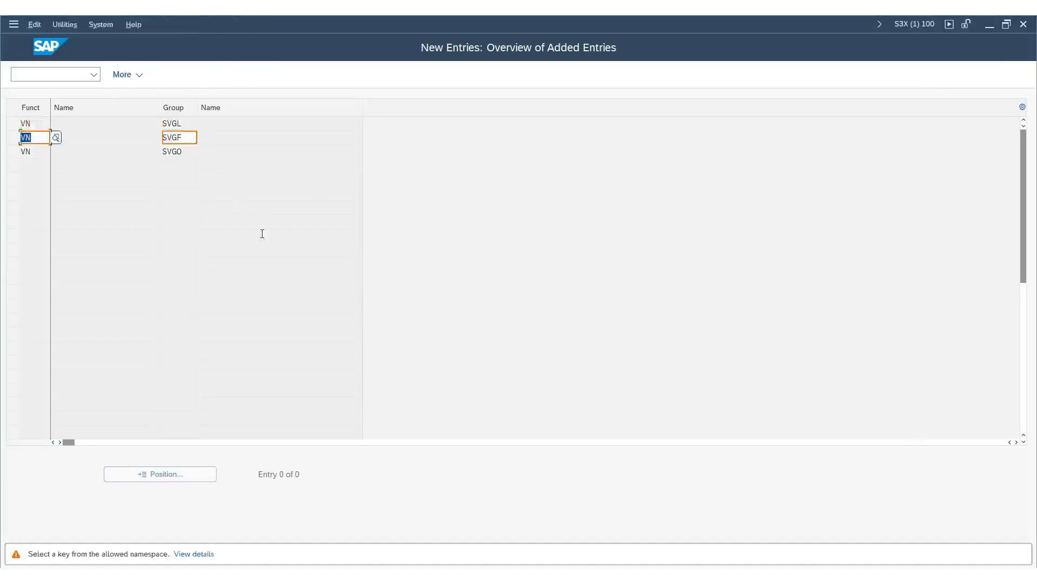
{"action": "key", "text": "Return"}
{"action": "key", "text": "Return"}
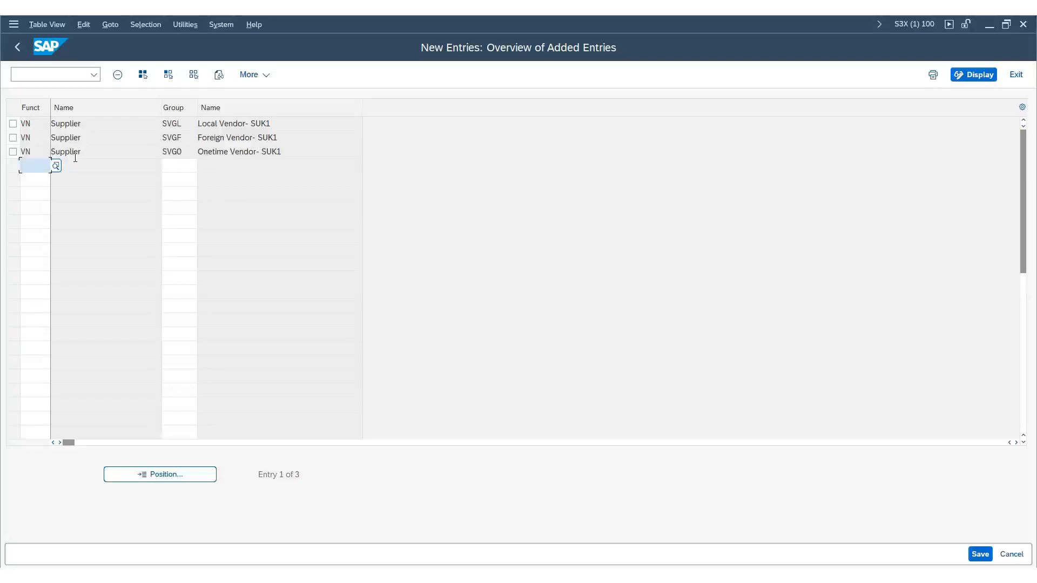
- Enter partner role DP in the three empty rows below the VN entries
{"action": "key", "text": "Down"}
{"action": "key", "text": "Down"}
{"action": "key", "text": "Down"}
{"action": "key", "text": "Down"}
{"action": "key", "text": "Return"}
{"action": "key", "text": "Down"}
{"action": "key", "text": "Down"}
{"action": "key", "text": "Down"}
{"action": "key", "text": "Down"}
{"action": "key", "text": "Down"}
{"action": "key", "text": "Return"}
{"action": "key", "text": "Down"}
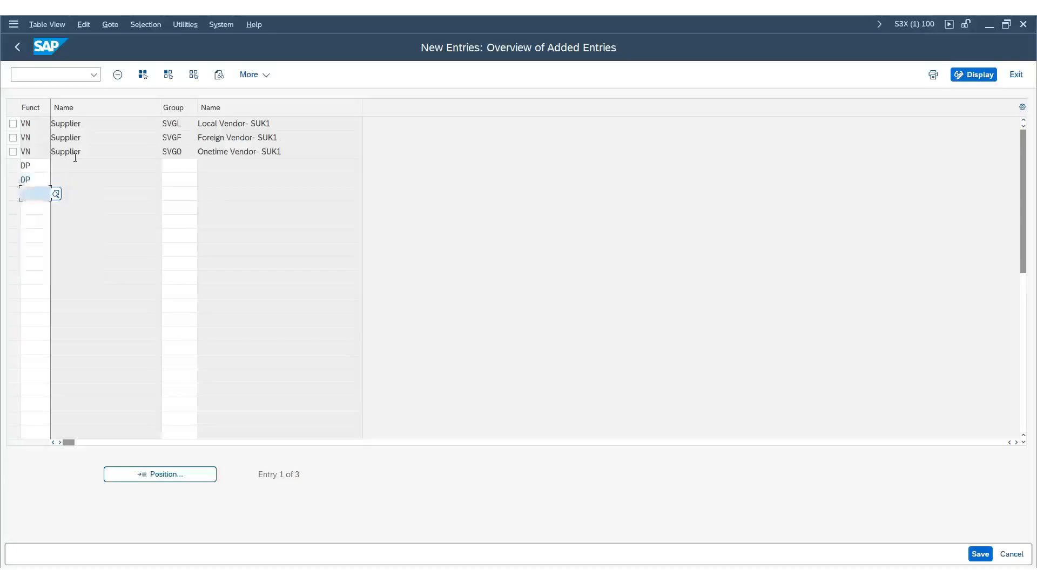
{"action": "key", "text": "Down"}
{"action": "key", "text": "Down"}
{"action": "key", "text": "Down"}
{"action": "key", "text": "Down"}
{"action": "key", "text": "Return"}
- Copy account groups SVGL, SVGF and SVGO from the VN rows into the DP rows and the following six rows
{"action": "left_click_drag", "start_coordinate": [163, 121], "coordinate": [185, 159]}
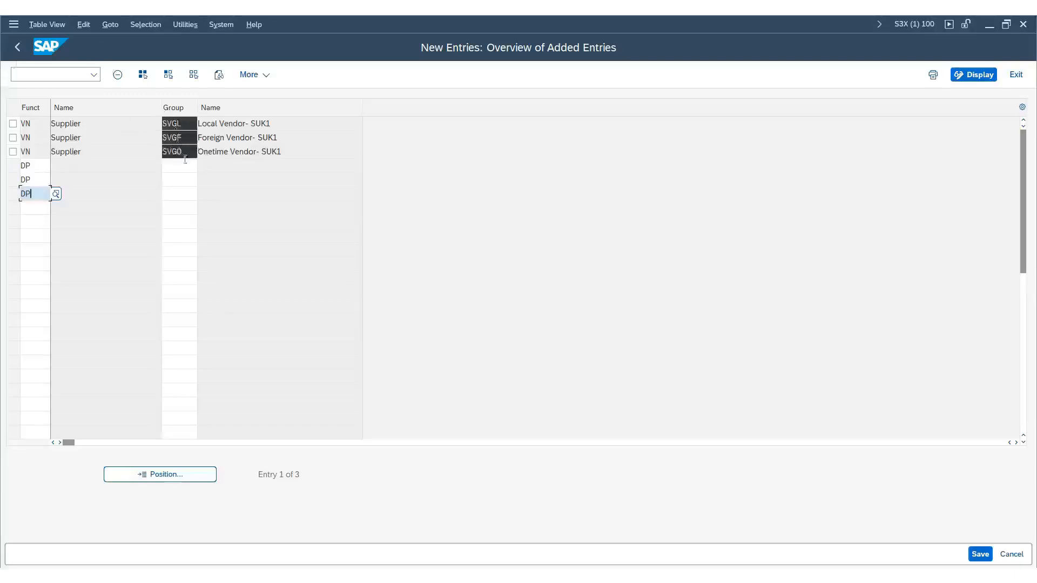
{"action": "key", "text": "ctrl+c"}
{"action": "left_click", "coordinate": [167, 167]}
{"action": "key", "text": "ctrl+v"}
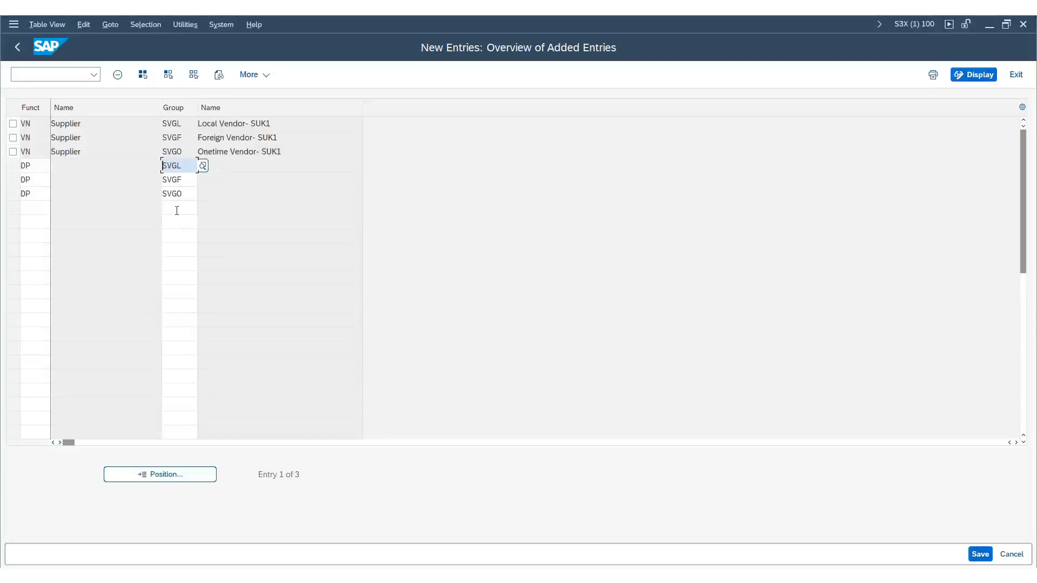
{"action": "left_click", "coordinate": [177, 211]}
{"action": "key", "text": "ctrl+v"}
{"action": "left_click", "coordinate": [174, 250]}
{"action": "key", "text": "ctrl+v"}
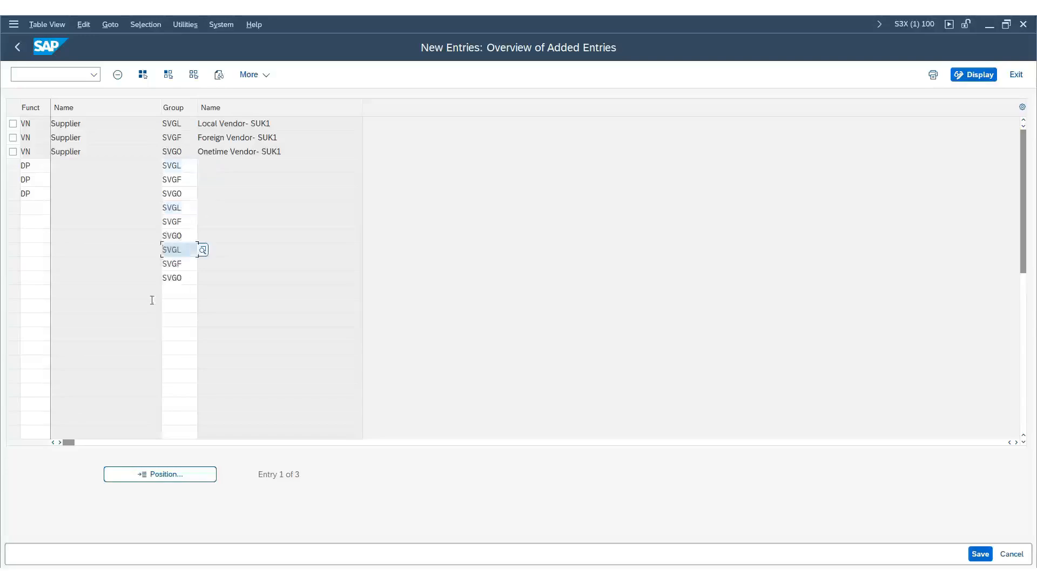
- Enter partner role PI in the three rows following the DP entries, for groups SVGL, SVGF and SVGO
{"action": "left_click", "coordinate": [38, 207]}
{"action": "key", "text": "Down"}
{"action": "key", "text": "Down"}
{"action": "key", "text": "Down"}
{"action": "key", "text": "Down"}
{"action": "key", "text": "Down"}
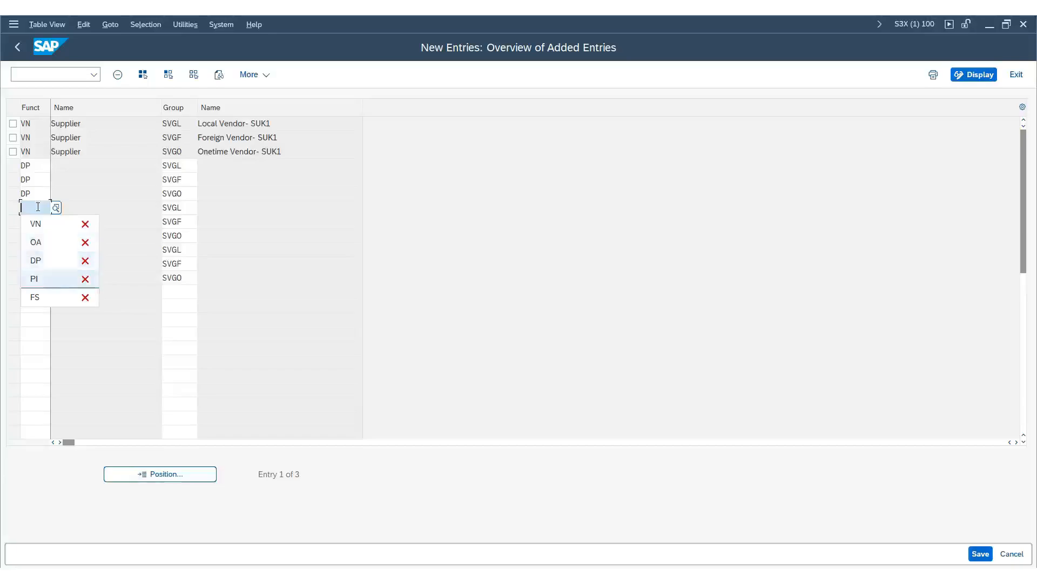
{"action": "key", "text": "Return"}
{"action": "key", "text": "ctrl+a"}
{"action": "key", "text": "ctrl+c"}
{"action": "key", "text": "Down"}
{"action": "key", "text": "ctrl+v"}
{"action": "key", "text": "Down"}
{"action": "key", "text": "ctrl+v"}
{"action": "key", "text": "Down"}
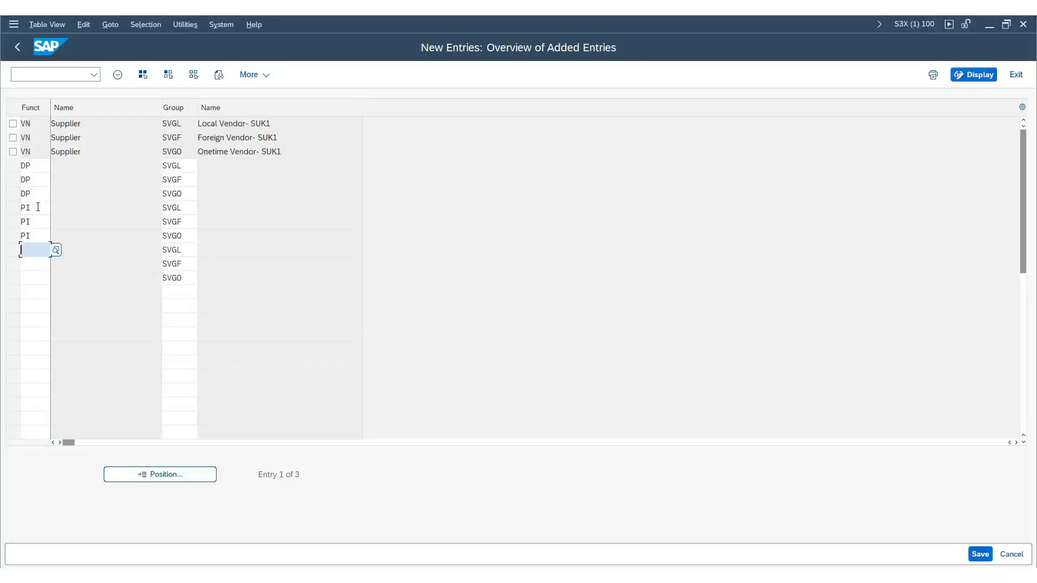
- Enter partner role FS in the last three rows, for groups SVGL, SVGF and SVGO
{"action": "key", "text": "Caps_Lock"}
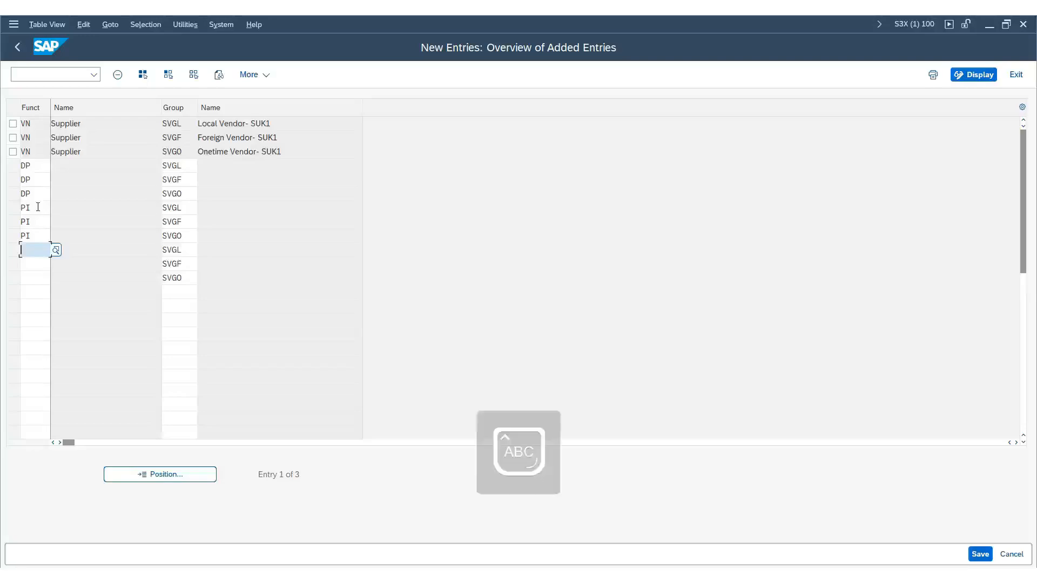
{"action": "type", "text": "FS"}
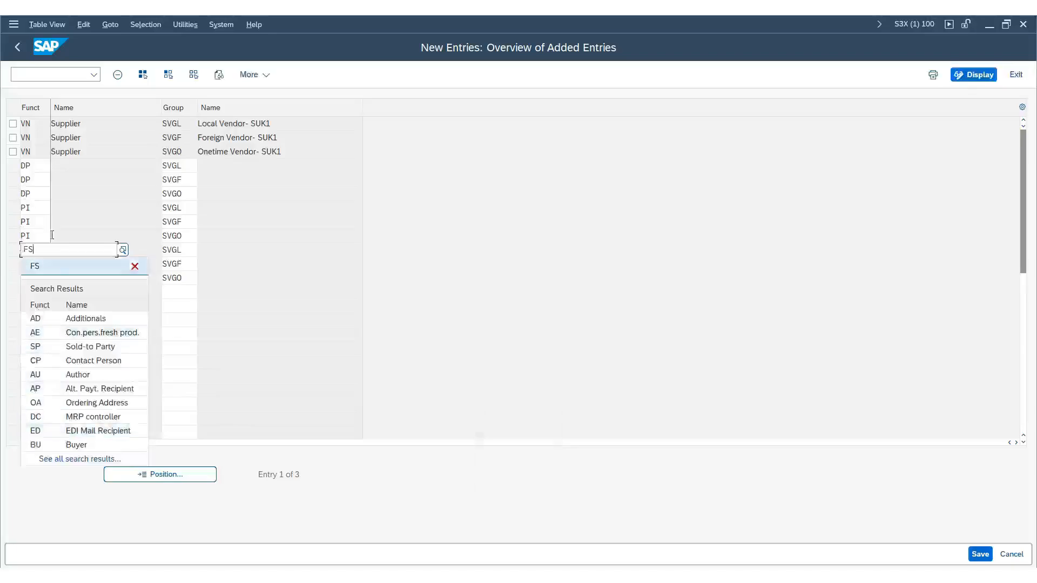
{"action": "left_click", "coordinate": [40, 268]}
{"action": "left_click", "coordinate": [39, 267]}
{"action": "key", "text": "ctrl+v"}
{"action": "left_click", "coordinate": [39, 282]}
{"action": "key", "text": "ctrl+v"}
- Validate the new DP, PI and FS entries, accepting the key warning for each row
{"action": "left_click", "coordinate": [185, 290]}
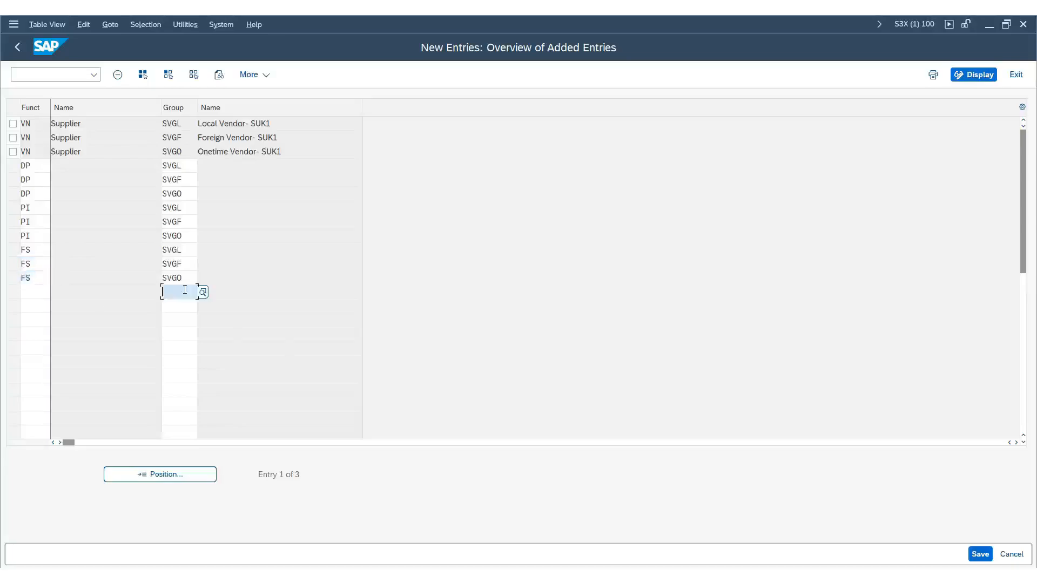
{"action": "key", "text": "Return"}
{"action": "key", "text": "Return"}
{"action": "key", "text": "Return"}
{"action": "key", "text": "Return"}
{"action": "key", "text": "Return"}
{"action": "key", "text": "Return"}
{"action": "key", "text": "Return"}
{"action": "key", "text": "Return"}
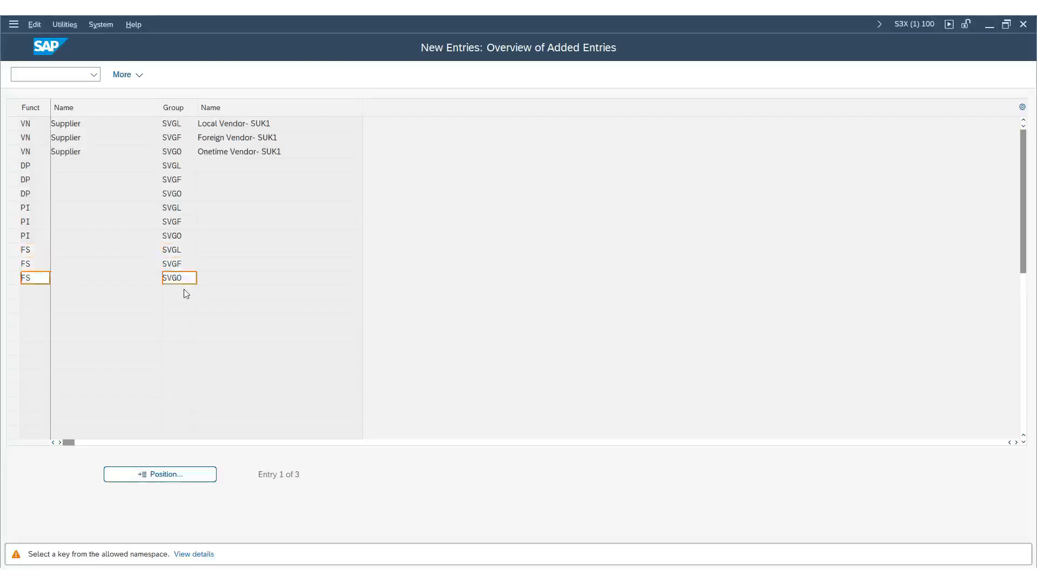
{"action": "key", "text": "Return"}
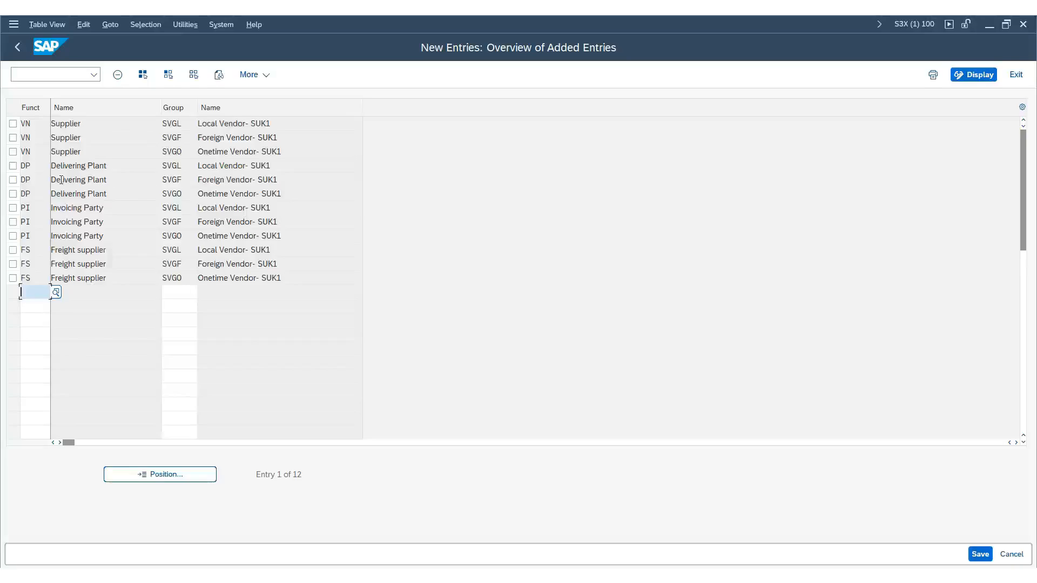
- Save the new role assignments under the proposed customizing request and return to the IMG structure
{"action": "left_click", "coordinate": [980, 554]}
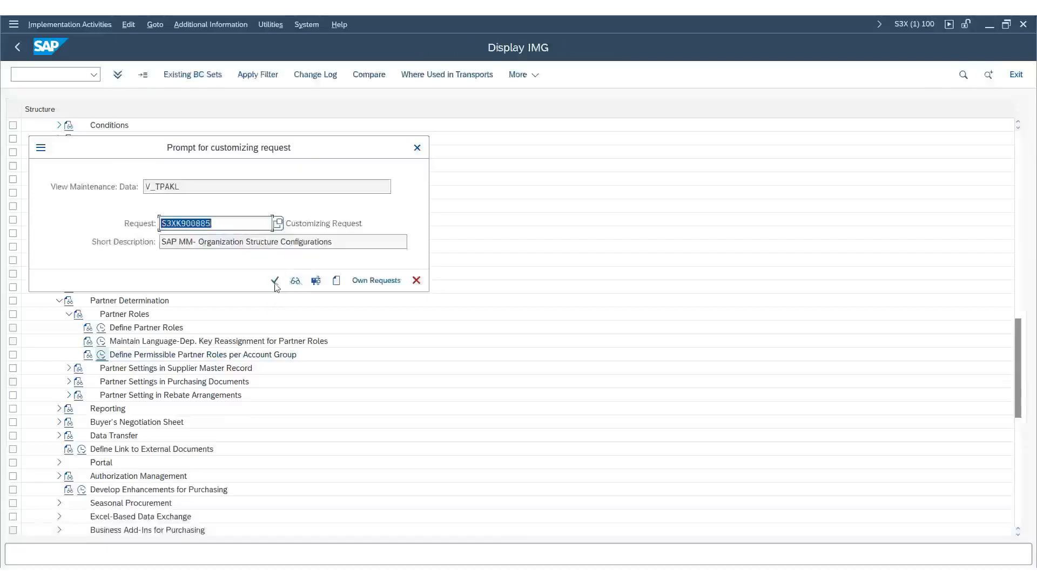
{"action": "left_click", "coordinate": [275, 281]}
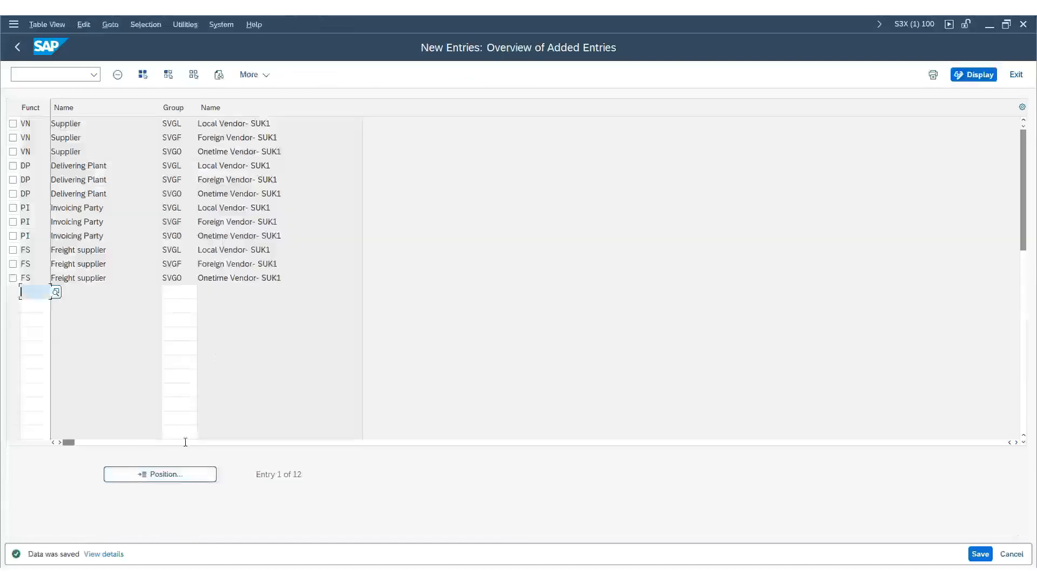
{"action": "left_click", "coordinate": [23, 48]}
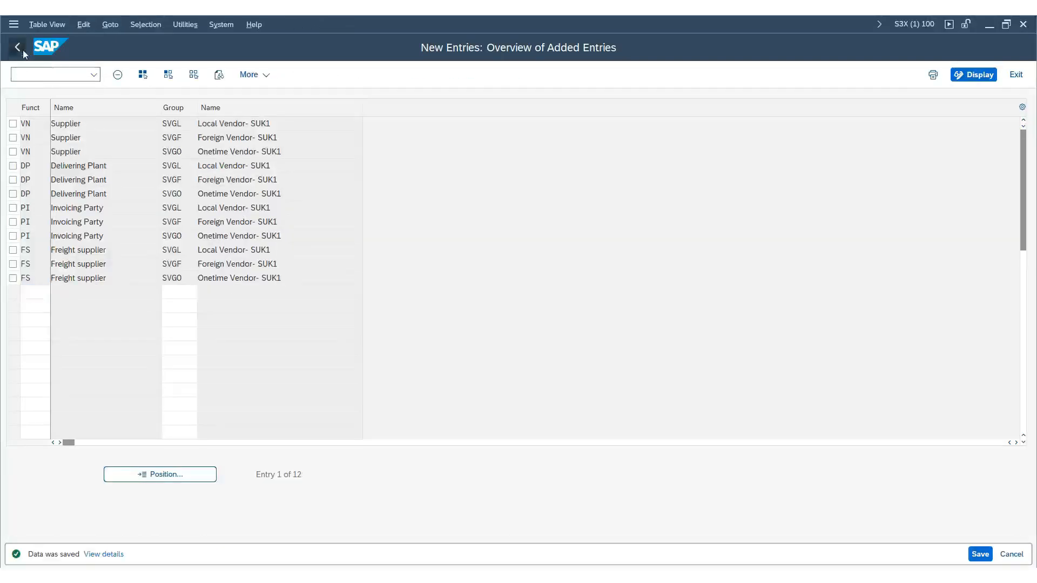
{"action": "left_click", "coordinate": [23, 50]}
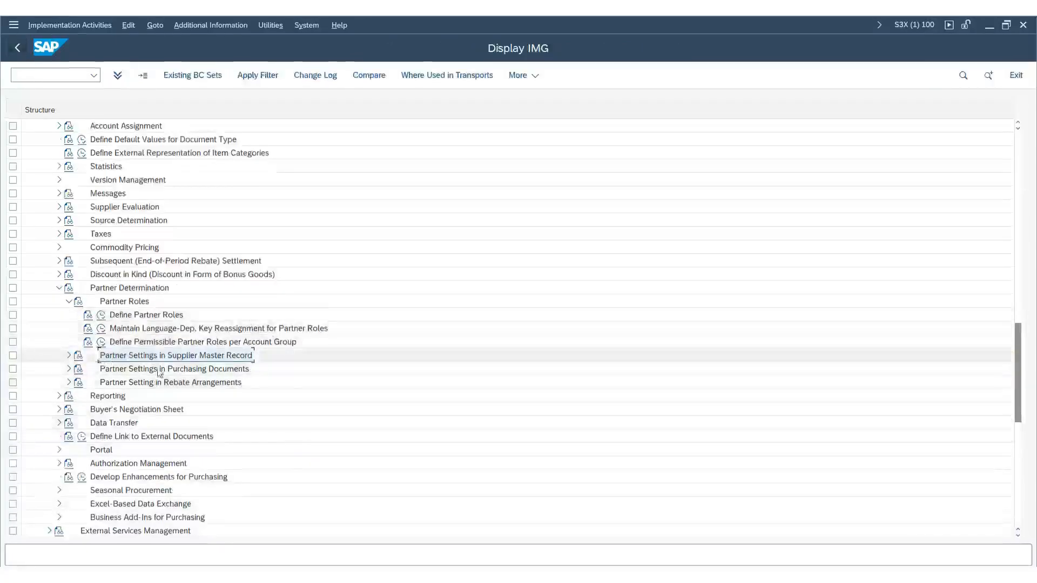
- Open Define Partner Schemas in Supplier Master Record and look through the descriptions of schemas L2, L3 and L4
{"action": "left_click", "coordinate": [69, 356]}
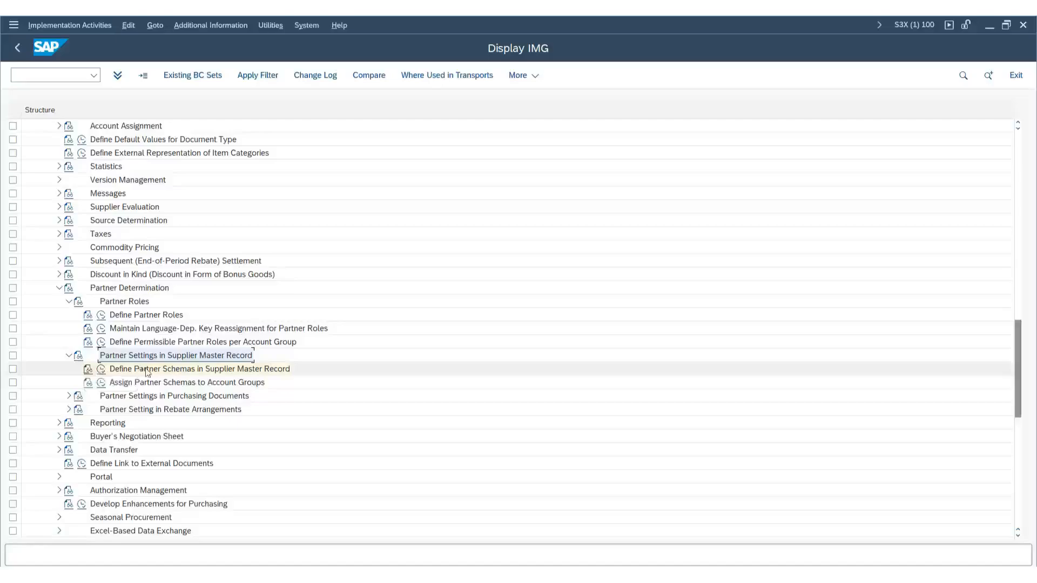
{"action": "left_click", "coordinate": [101, 369]}
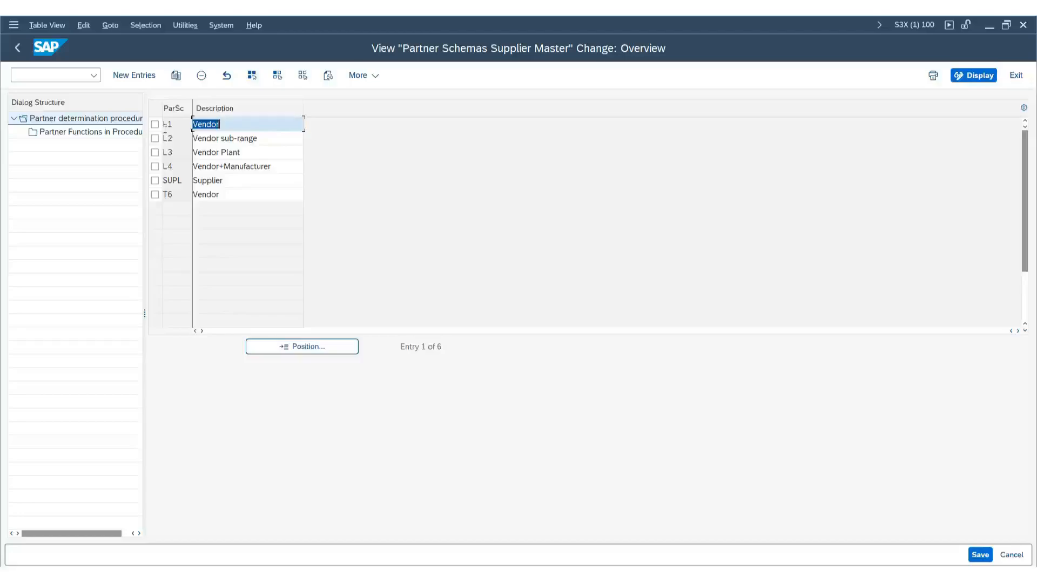
{"action": "left_click", "coordinate": [255, 139]}
{"action": "left_click", "coordinate": [252, 151]}
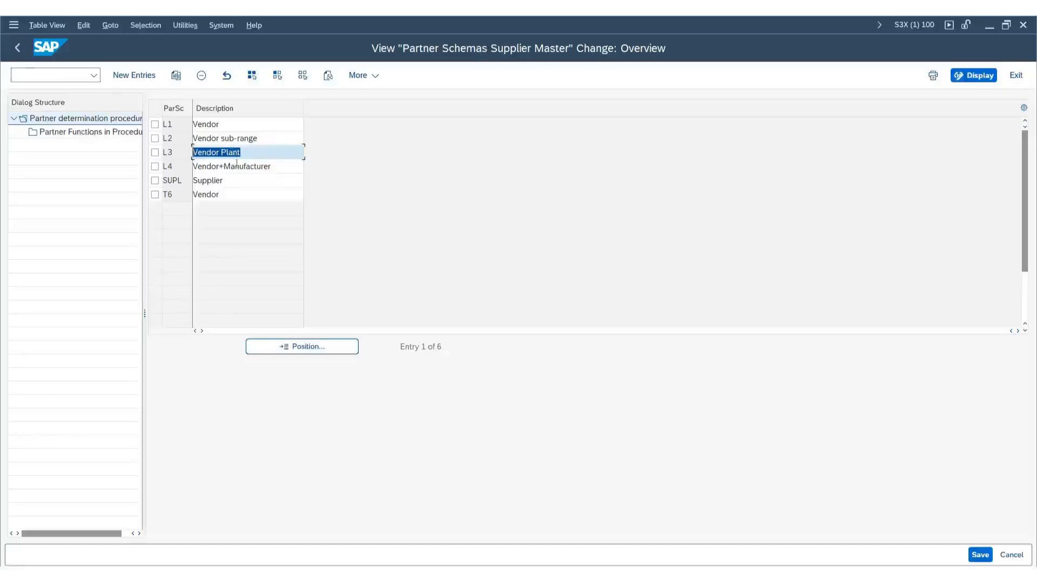
{"action": "left_click", "coordinate": [300, 165]}
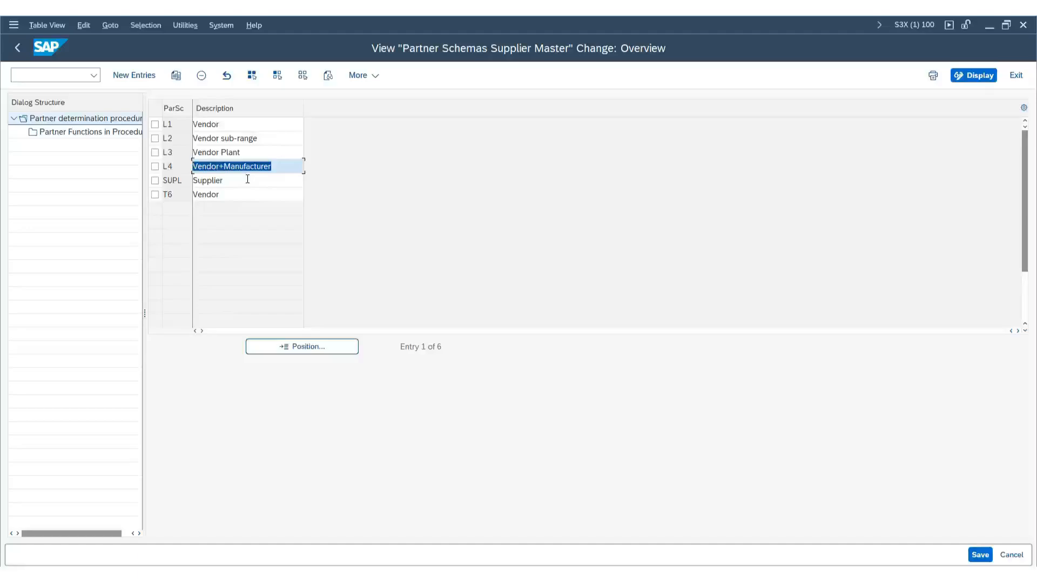
- Open the partner functions of schema L1 and examine the full list, marking the VN Supplier and PI Invoicing Party rows
{"action": "left_click", "coordinate": [155, 124]}
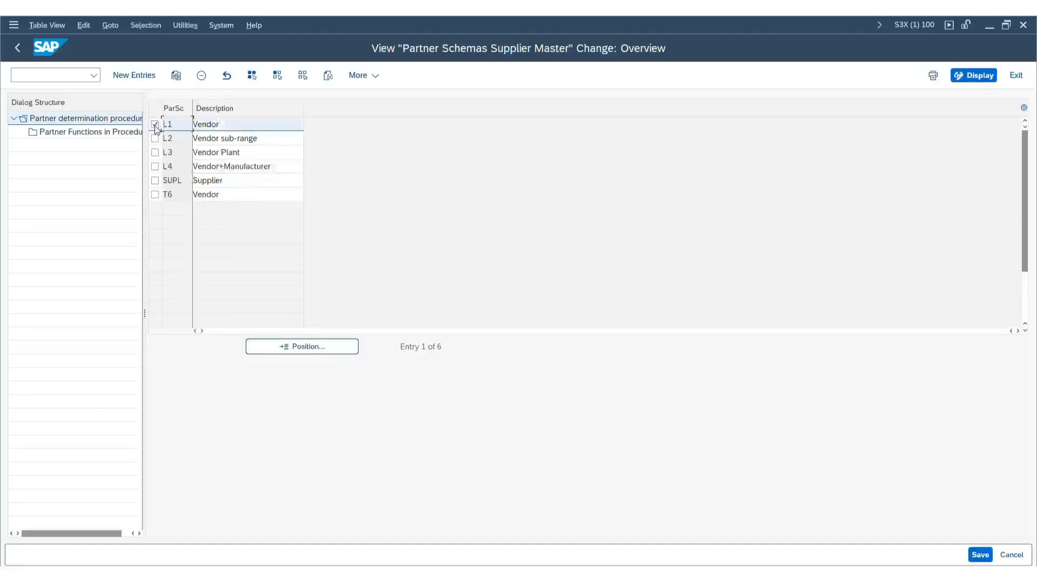
{"action": "double_click", "coordinate": [102, 137]}
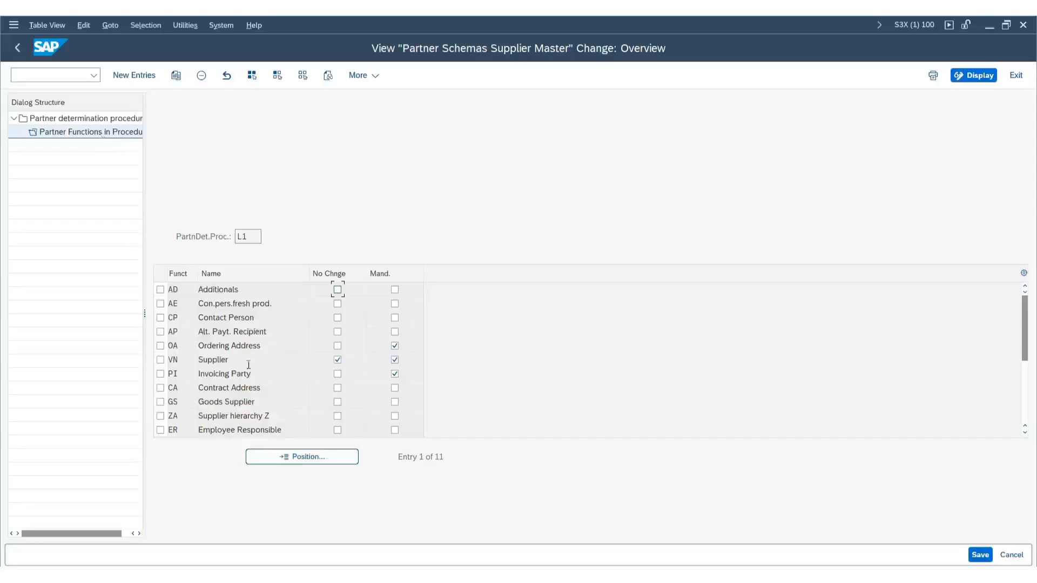
{"action": "left_click", "coordinate": [160, 360]}
{"action": "left_click", "coordinate": [160, 374]}
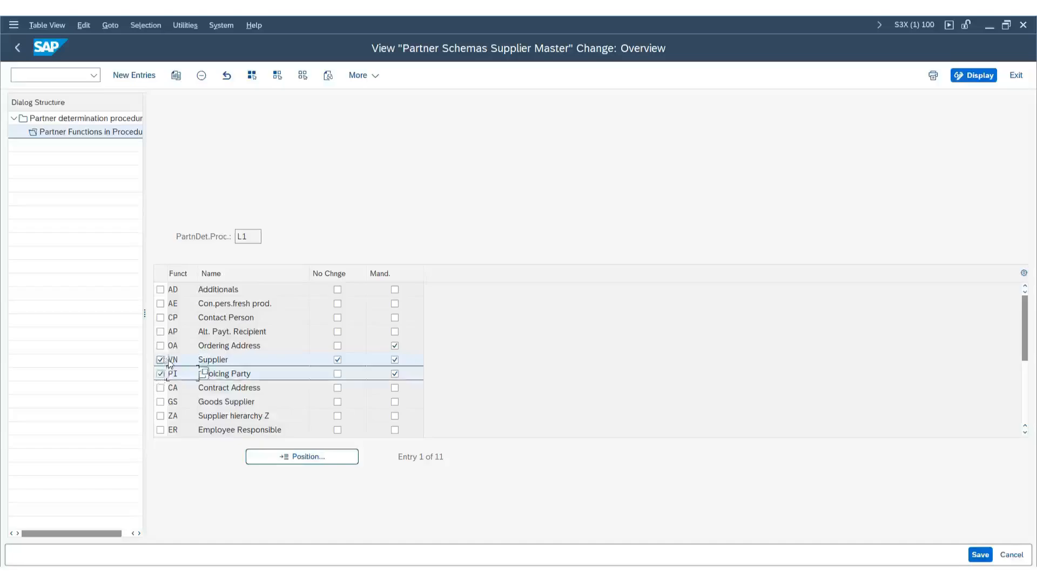
{"action": "scroll", "coordinate": [257, 392], "scroll_direction": "down", "scroll_amount": 1}
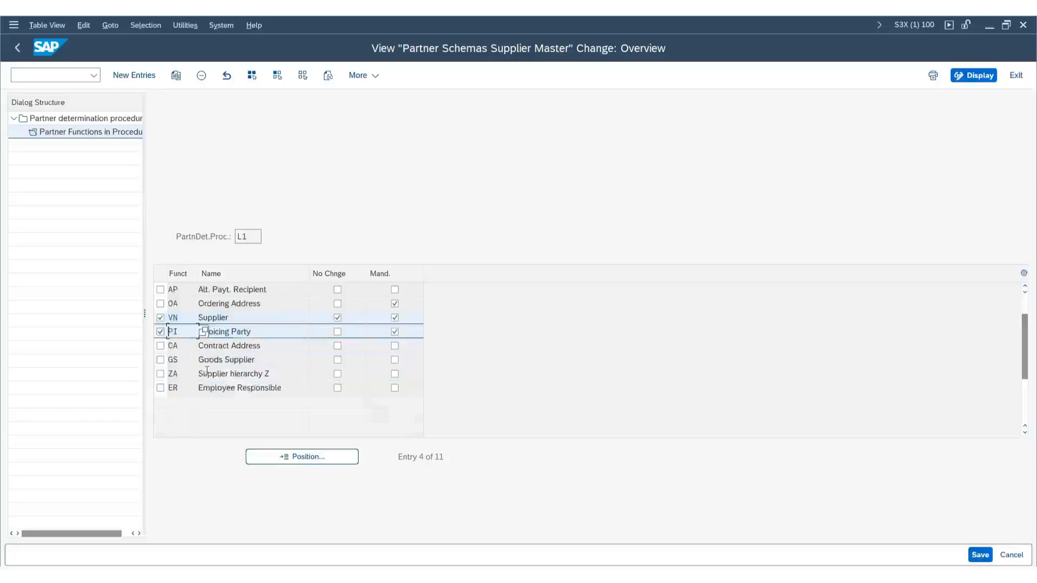
{"action": "scroll", "coordinate": [207, 373], "scroll_direction": "up", "scroll_amount": 1}
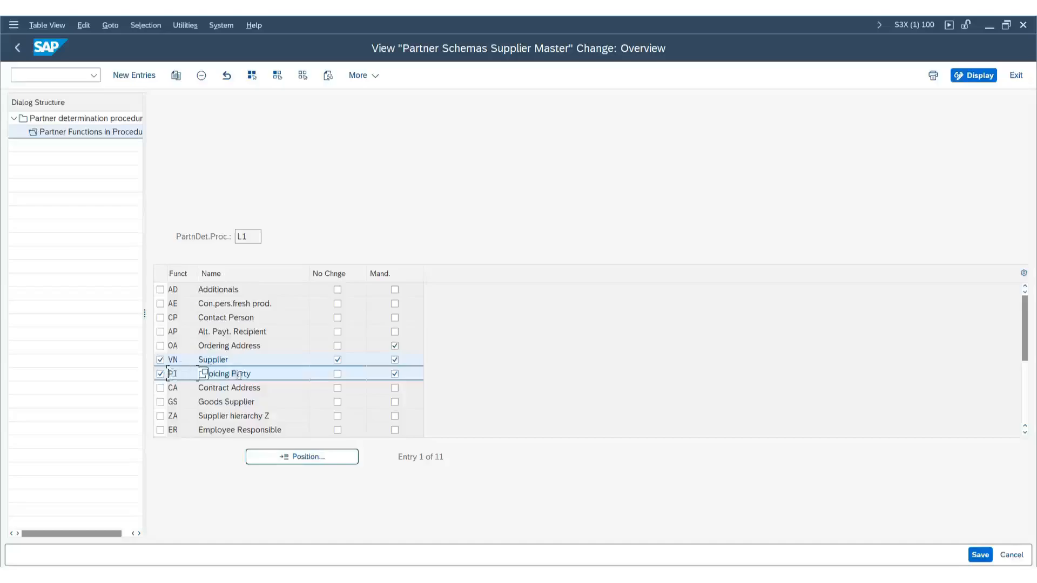
{"action": "scroll", "coordinate": [241, 377], "scroll_direction": "down", "scroll_amount": 1}
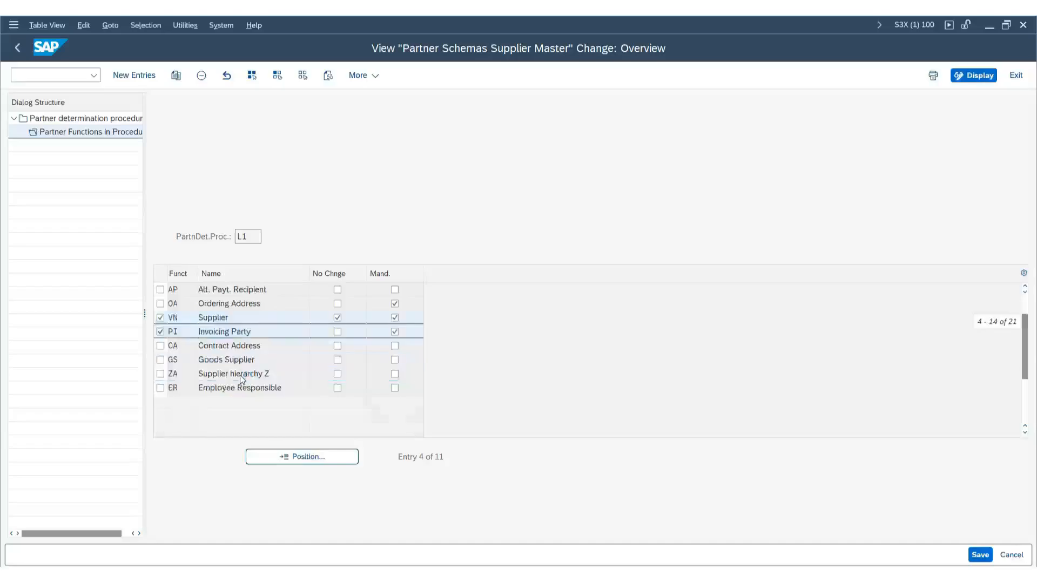
{"action": "scroll", "coordinate": [241, 378], "scroll_direction": "down", "scroll_amount": 2}
{"action": "scroll", "coordinate": [242, 375], "scroll_direction": "up", "scroll_amount": 1}
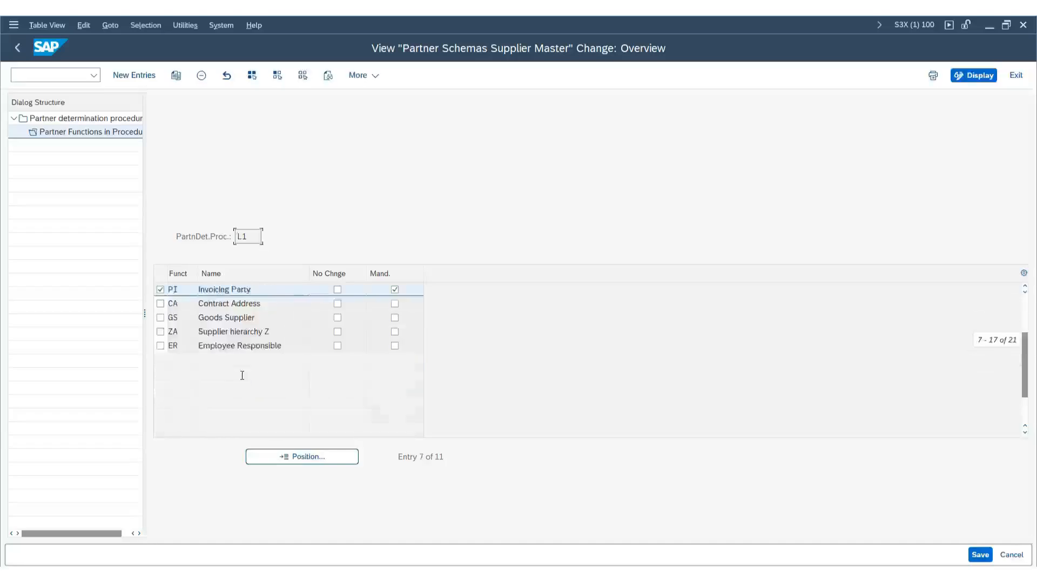
{"action": "scroll", "coordinate": [242, 376], "scroll_direction": "up", "scroll_amount": 2}
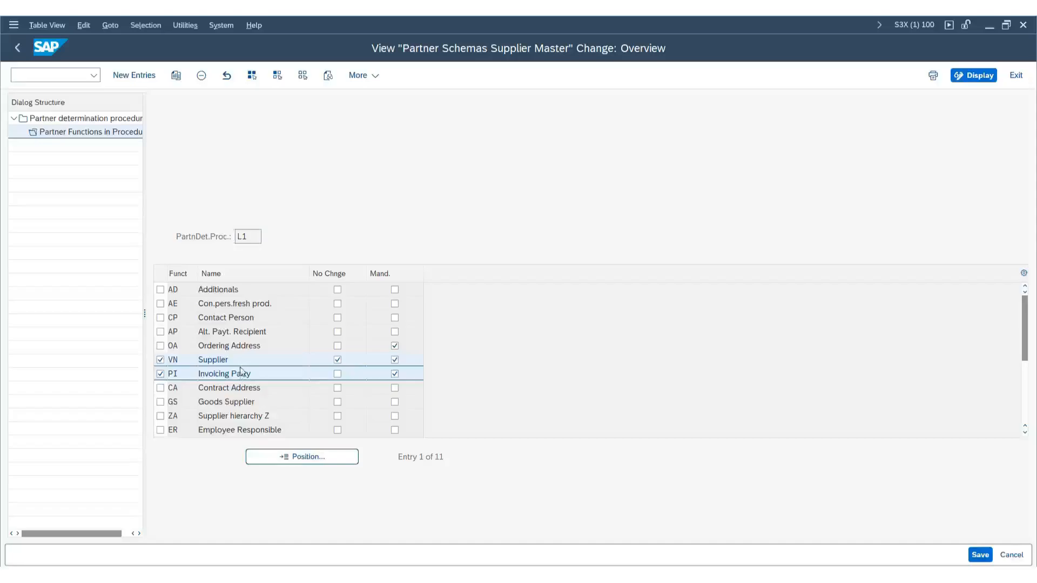
{"action": "scroll", "coordinate": [241, 369], "scroll_direction": "down", "scroll_amount": 1}
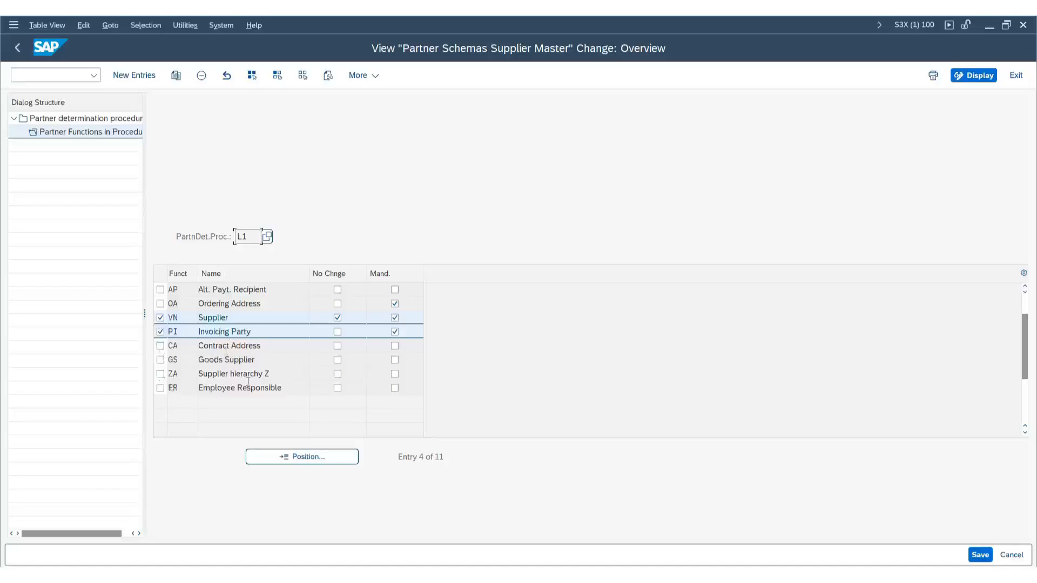
- Clear the marks on the VN and PI rows of schema L1 and return to the partner schema overview
{"action": "left_click", "coordinate": [160, 332]}
{"action": "left_click", "coordinate": [160, 318]}
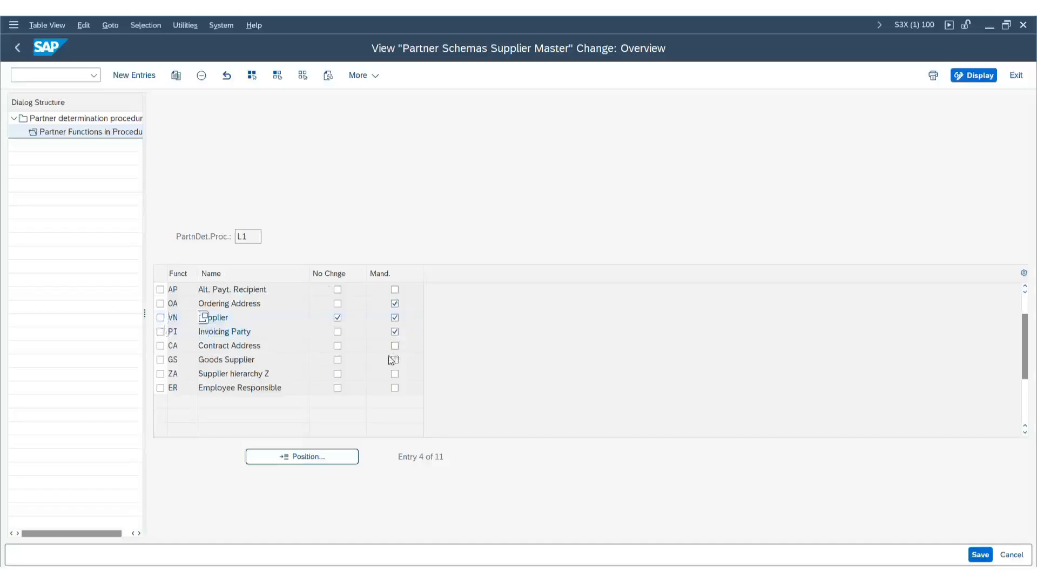
{"action": "scroll", "coordinate": [391, 360], "scroll_direction": "up", "scroll_amount": 1}
{"action": "left_click", "coordinate": [395, 360]}
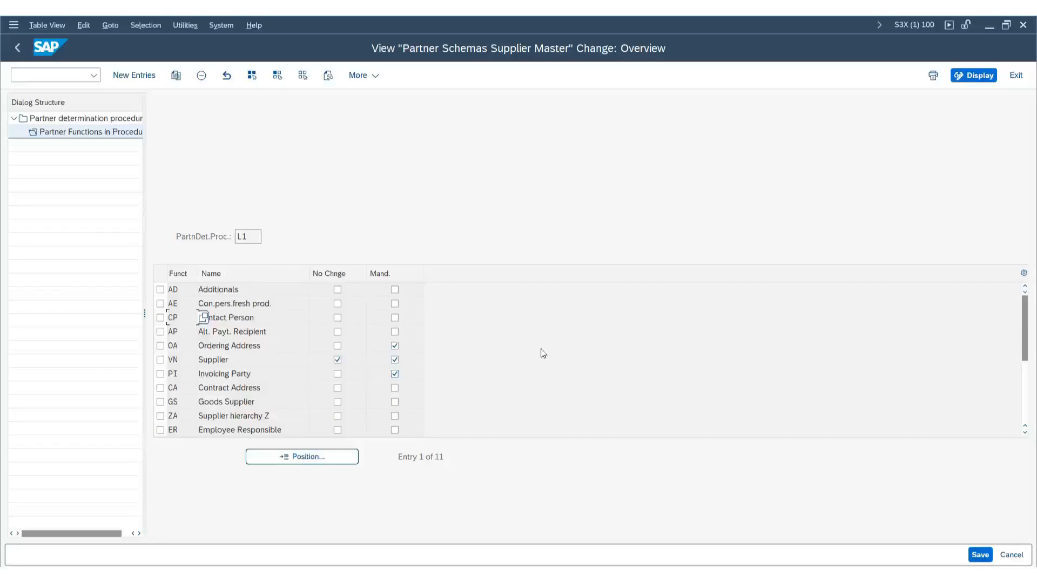
{"action": "left_click", "coordinate": [263, 292]}
{"action": "left_click", "coordinate": [79, 118]}
{"action": "double_click", "coordinate": [78, 119]}
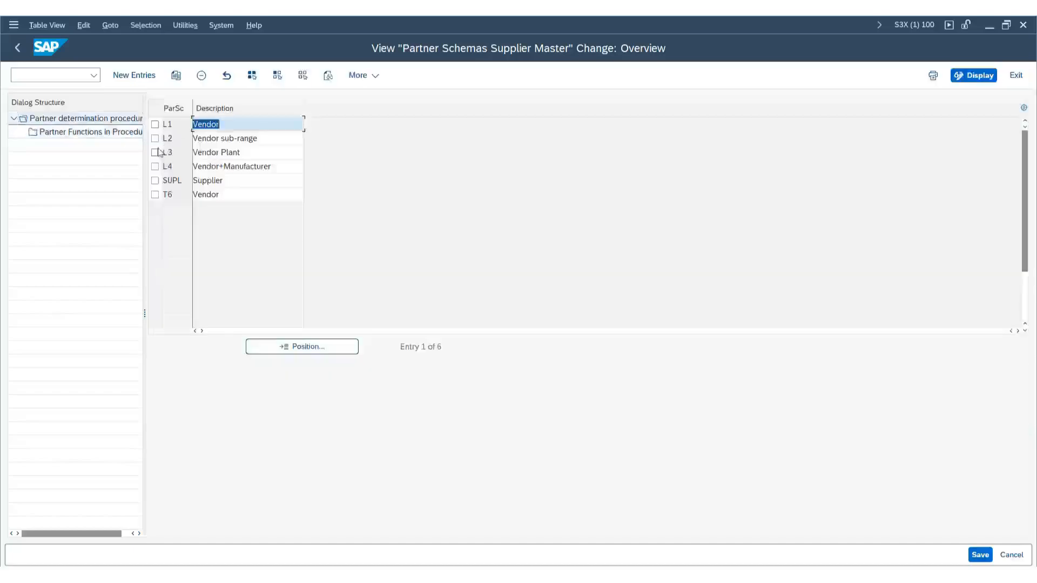
- Examine the partner functions assigned to schemas L2 and L3, returning to the schema overview after each one
{"action": "left_click", "coordinate": [155, 138]}
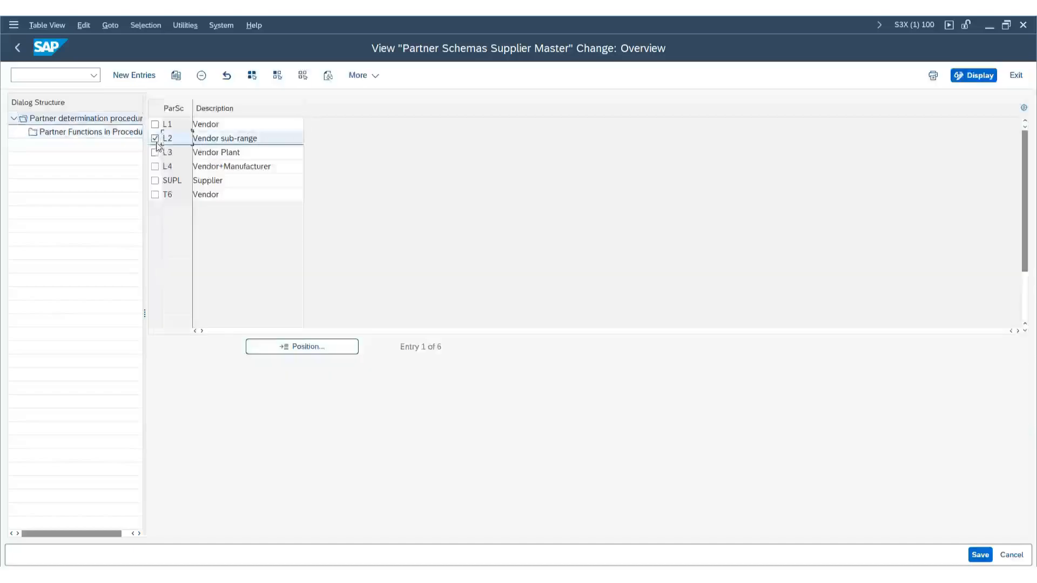
{"action": "double_click", "coordinate": [91, 134]}
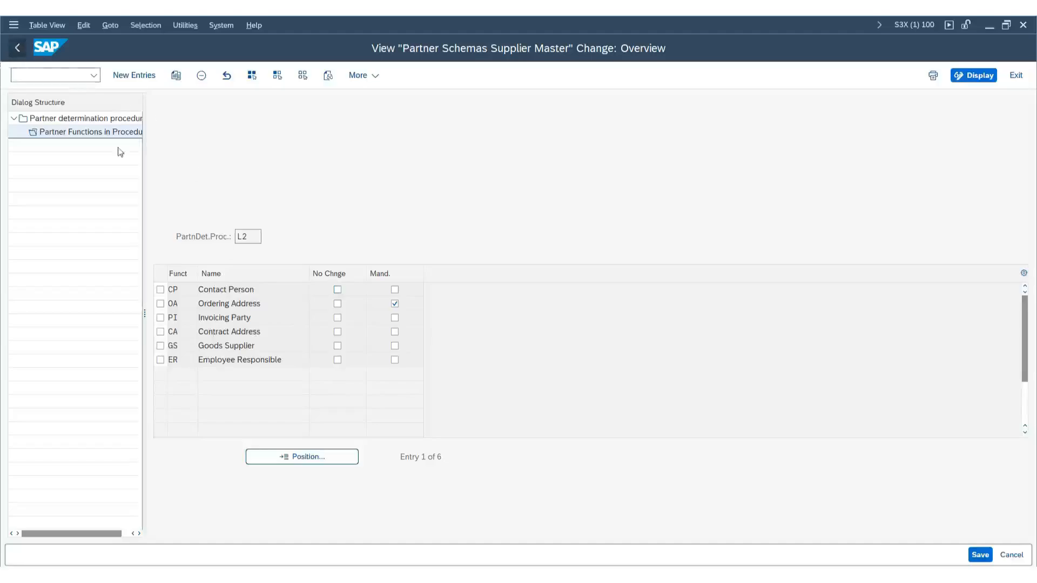
{"action": "double_click", "coordinate": [88, 119]}
{"action": "left_click", "coordinate": [155, 152]}
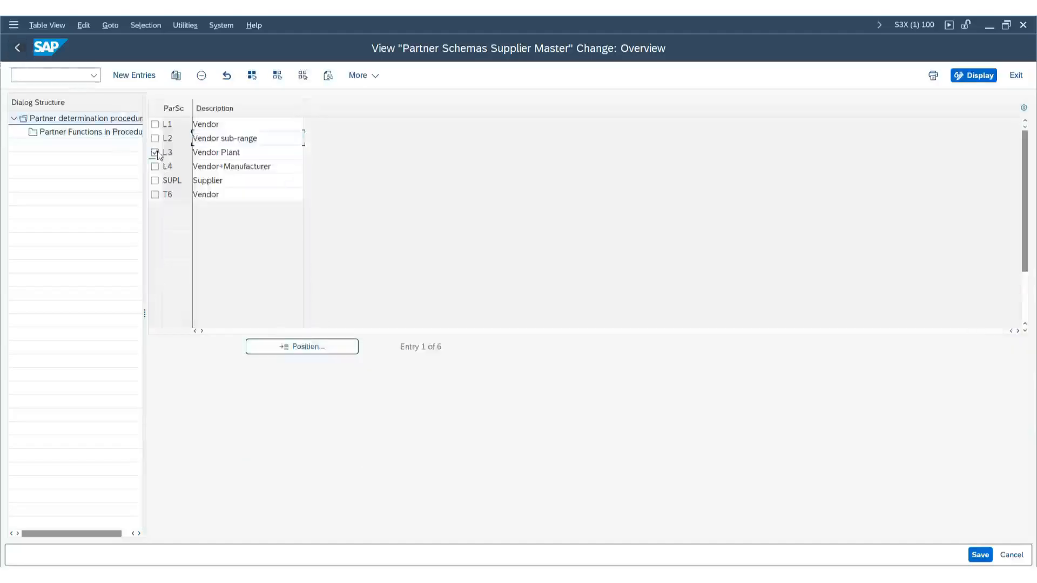
{"action": "double_click", "coordinate": [107, 133]}
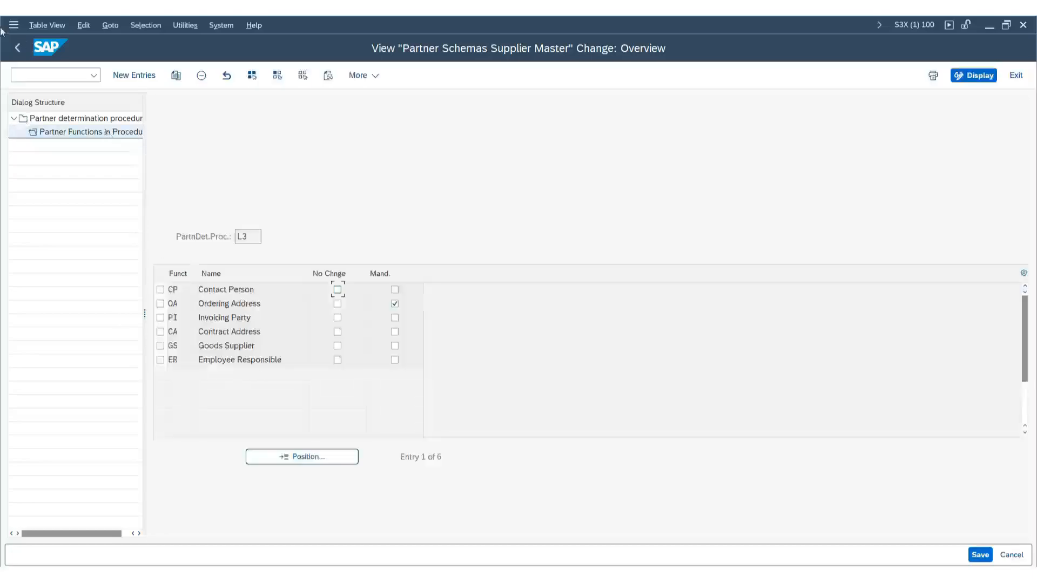
{"action": "left_click", "coordinate": [17, 49]}
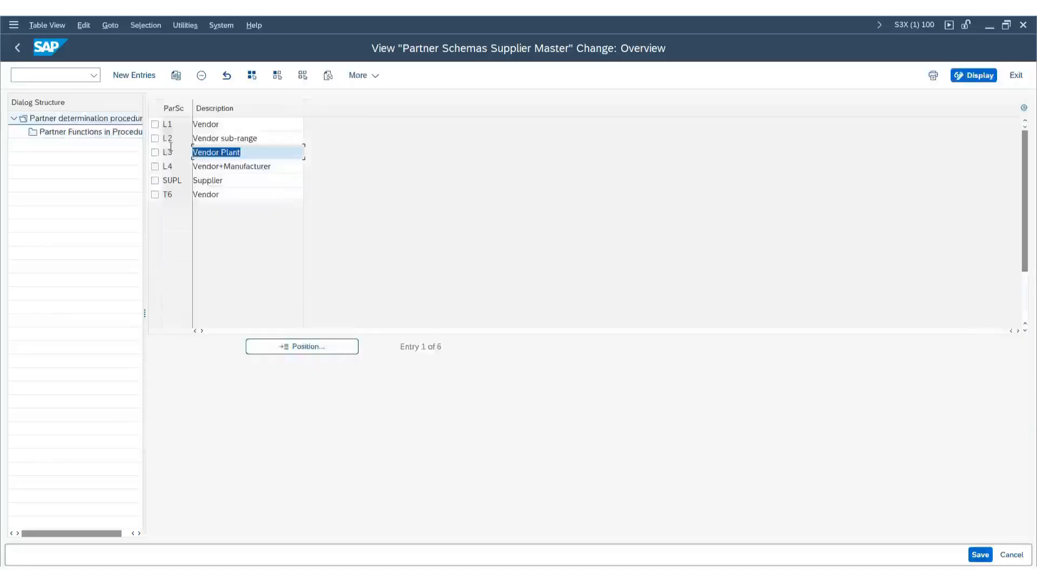
- Check the partner functions of schema L4, then look over the SUPL, T6 and L1 entries in the schema overview
{"action": "left_click", "coordinate": [155, 166]}
{"action": "left_click", "coordinate": [99, 139]}
{"action": "double_click", "coordinate": [99, 135]}
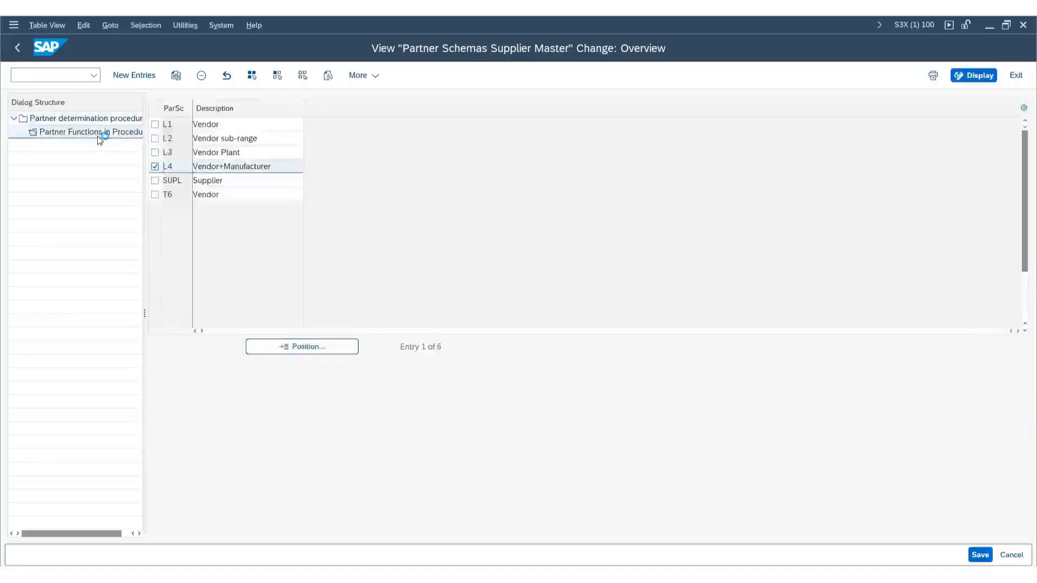
{"action": "left_click", "coordinate": [20, 48]}
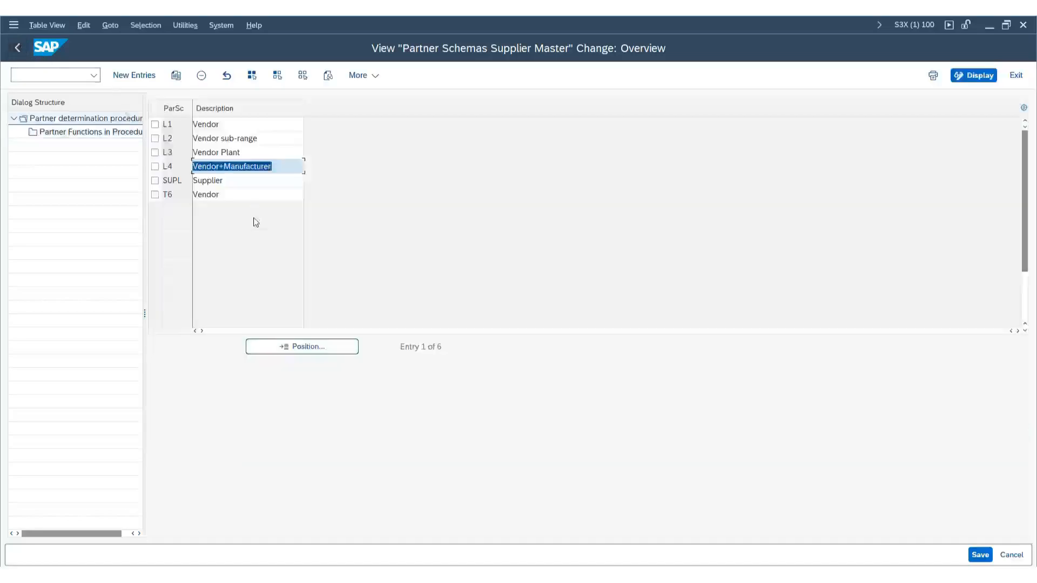
{"action": "left_click", "coordinate": [254, 181]}
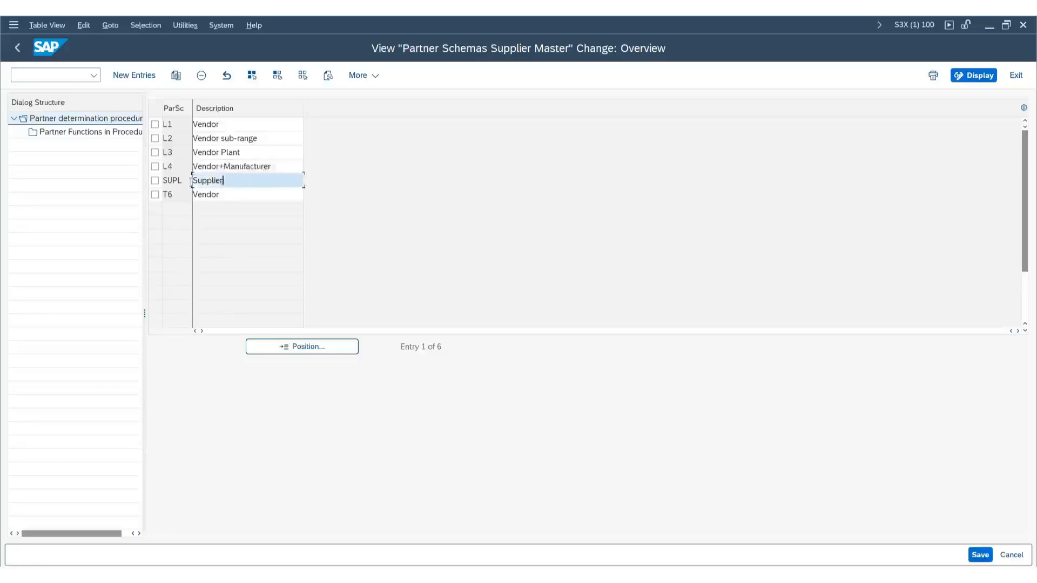
{"action": "left_click", "coordinate": [233, 195]}
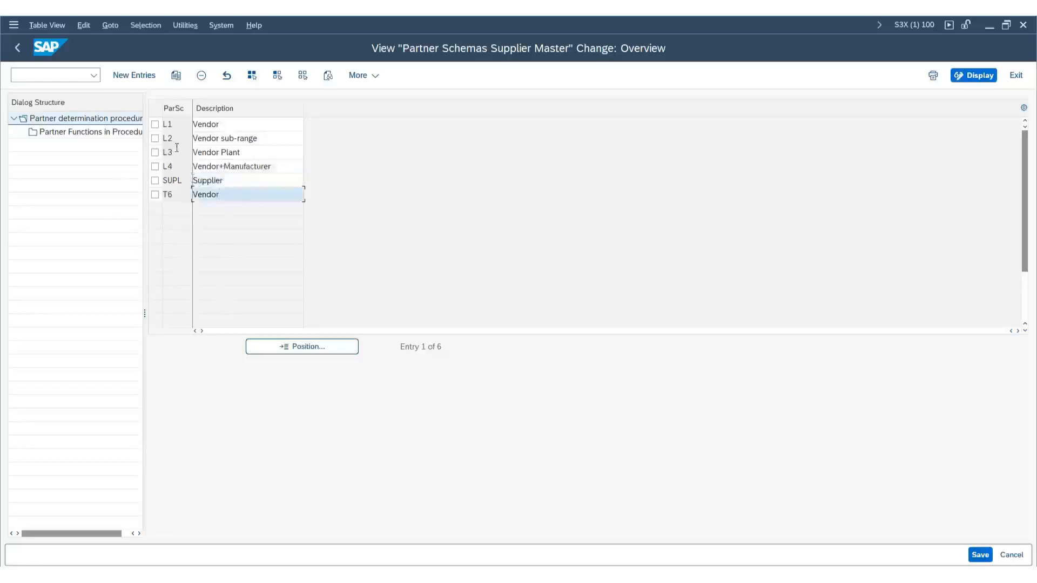
{"action": "left_click", "coordinate": [155, 124]}
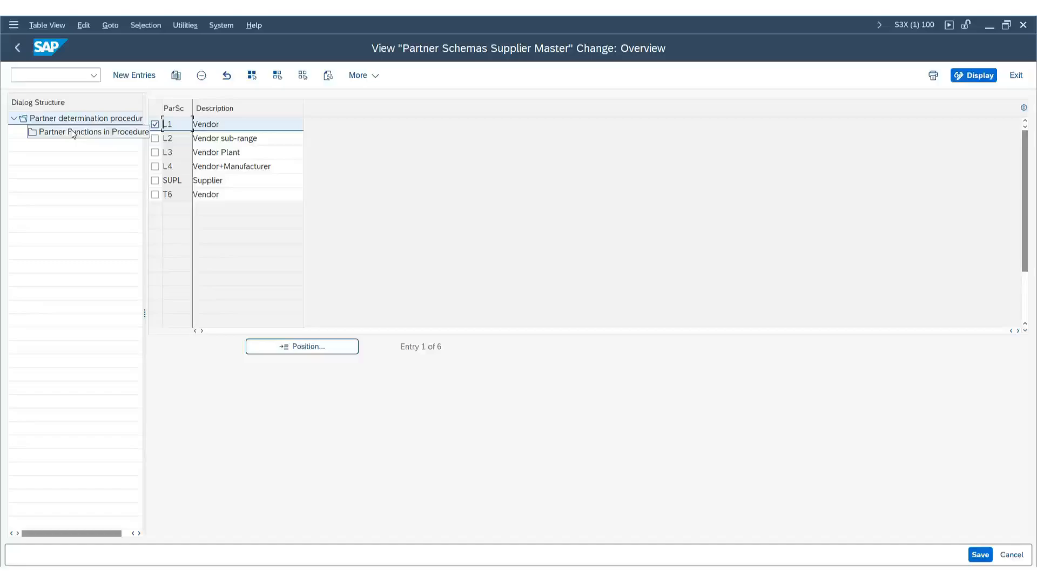
{"action": "left_click", "coordinate": [155, 125]}
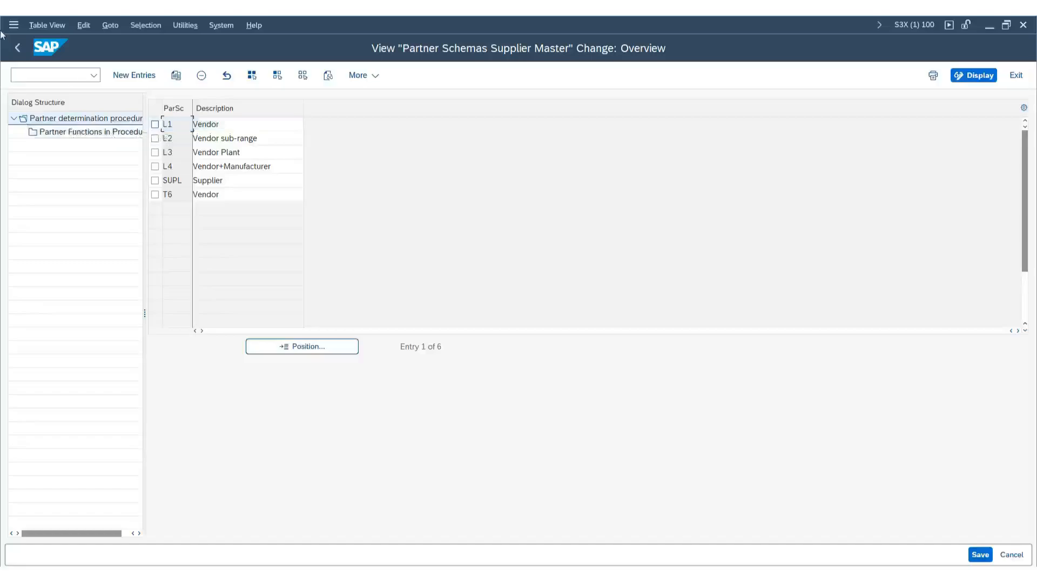
- Return to the IMG structure, open Assign Partner Schemas to Account Groups and locate the SUK1 vendor groups
{"action": "left_click", "coordinate": [17, 47]}
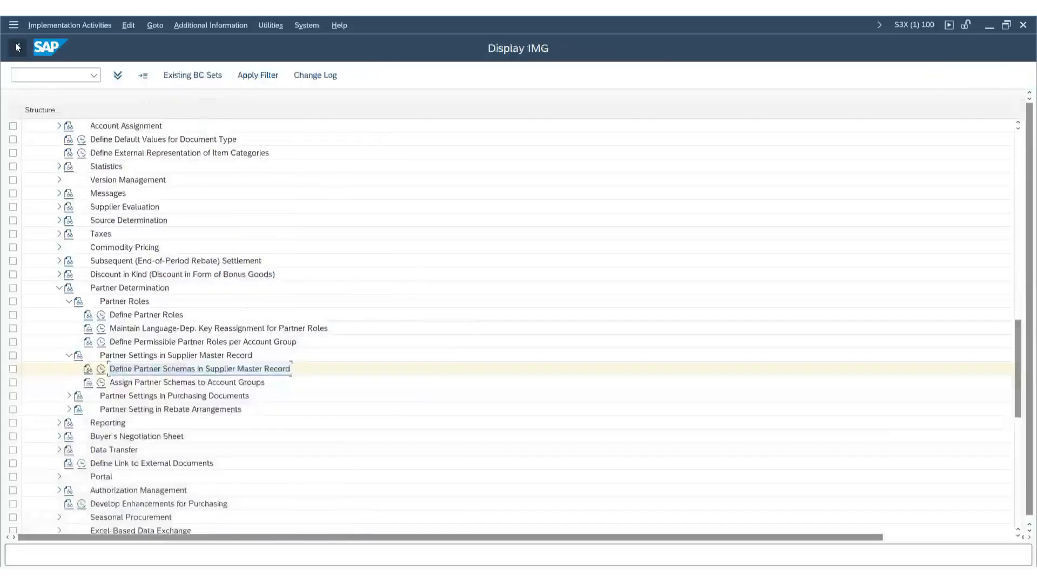
{"action": "left_click", "coordinate": [101, 382]}
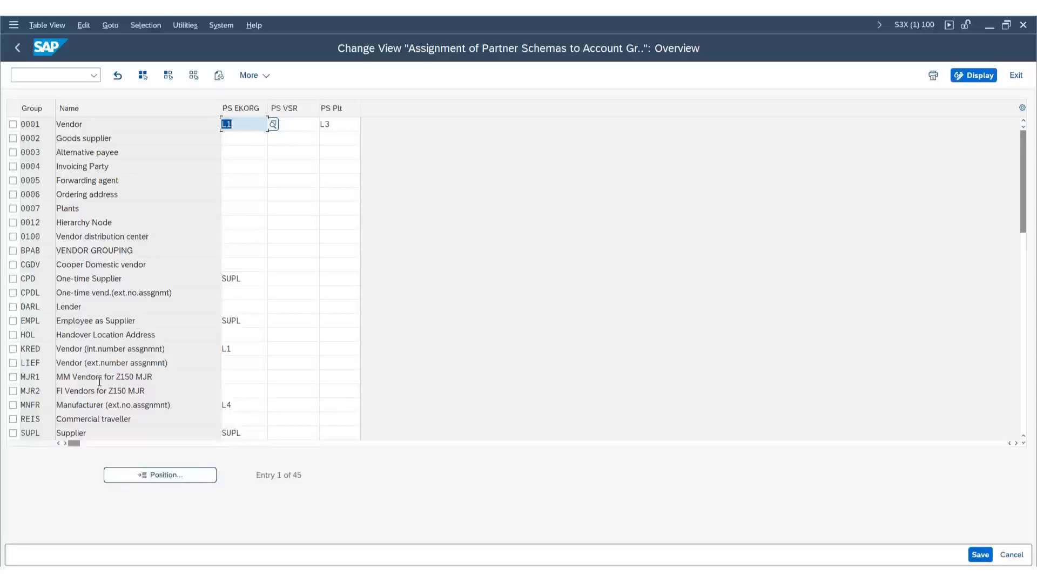
{"action": "left_click", "coordinate": [261, 183]}
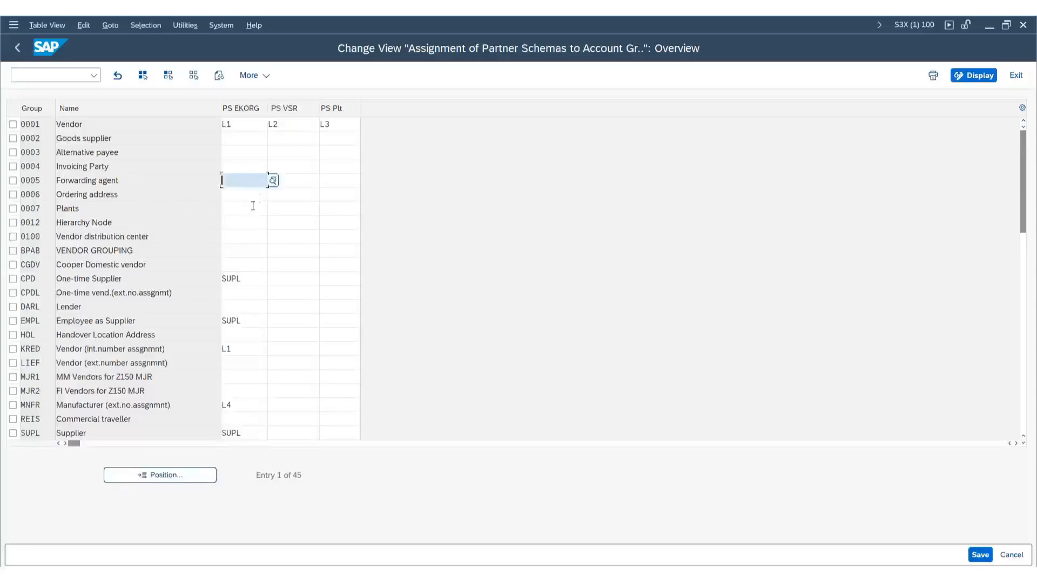
{"action": "scroll", "coordinate": [270, 297], "scroll_direction": "down", "scroll_amount": 1}
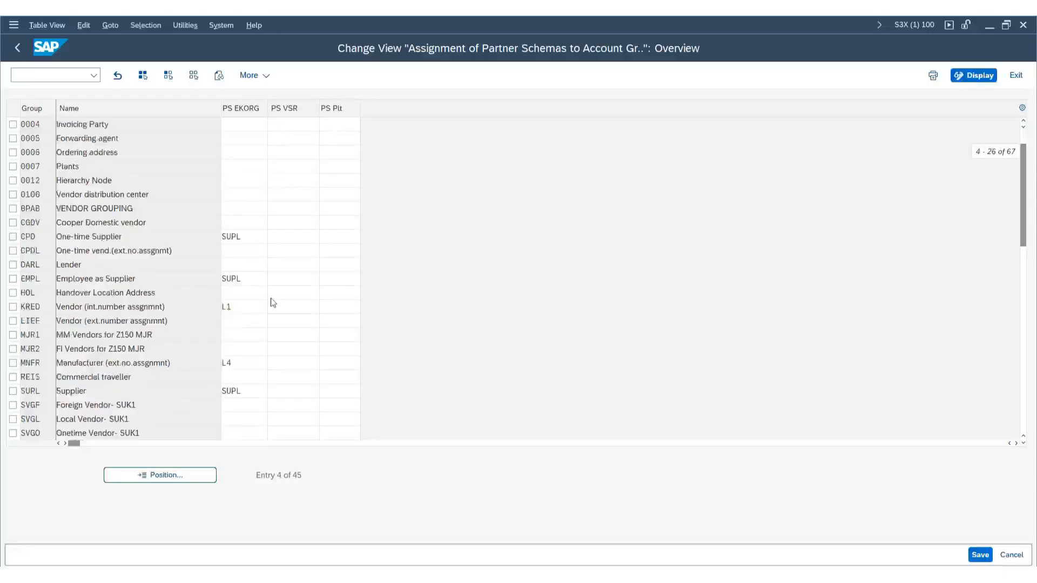
{"action": "scroll", "coordinate": [270, 313], "scroll_direction": "down", "scroll_amount": 2}
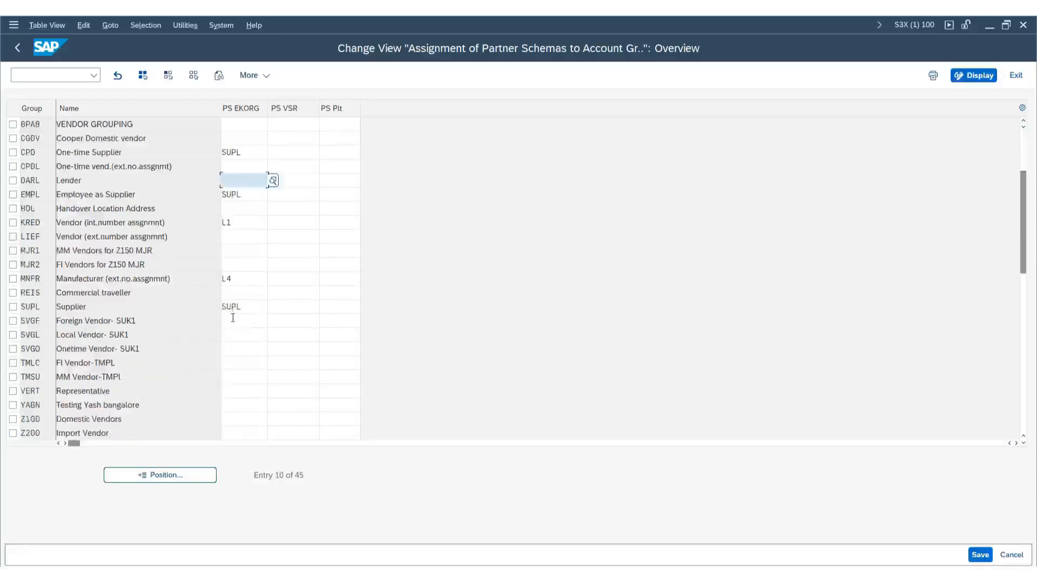
- Assign partner schemas to account group SVGF: L1 for PS EKORG, L2 for PS VSR and L2 for PS Plt
{"action": "left_click", "coordinate": [235, 321]}
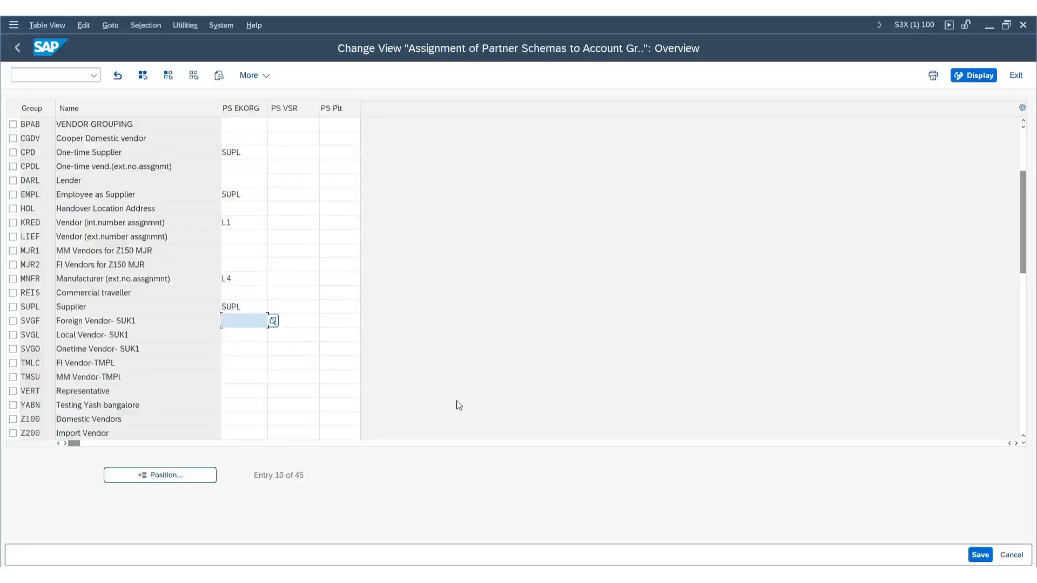
{"action": "key", "text": "Caps_Lock"}
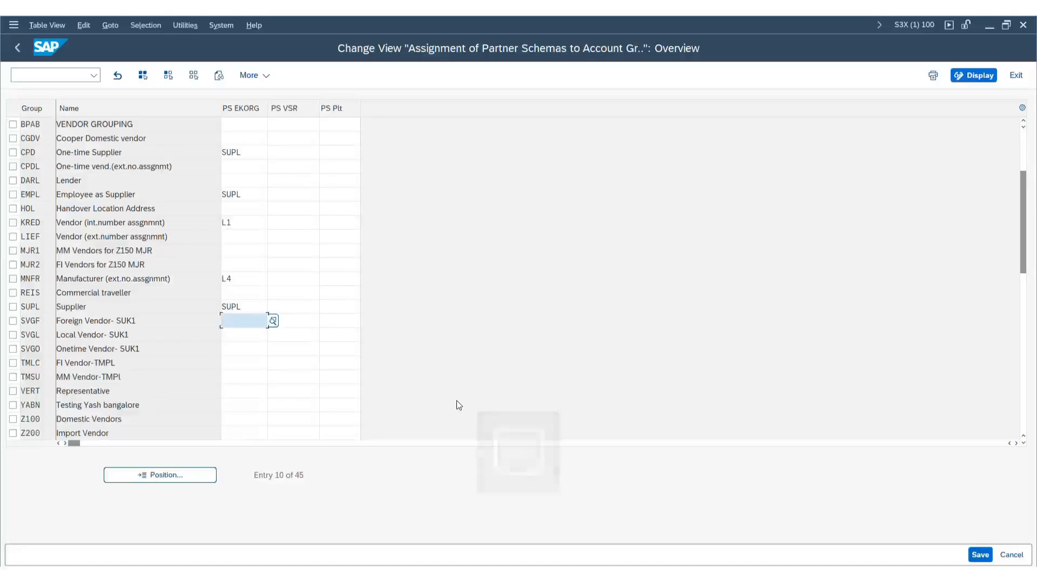
{"action": "type", "text": "L1"}
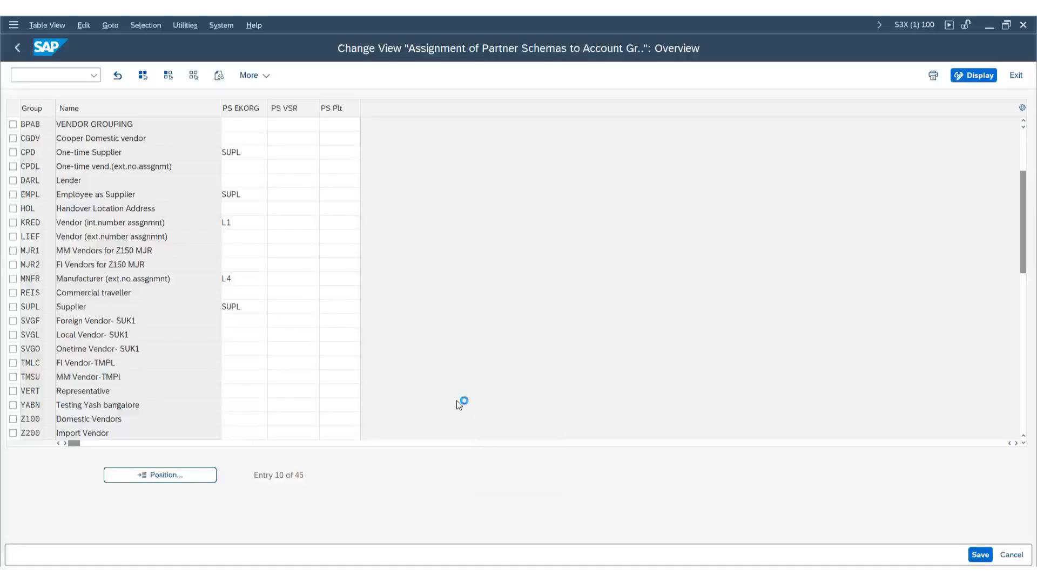
{"action": "key", "text": "Tab"}
{"action": "type", "text": "L2"}
{"action": "key", "text": "Tab"}
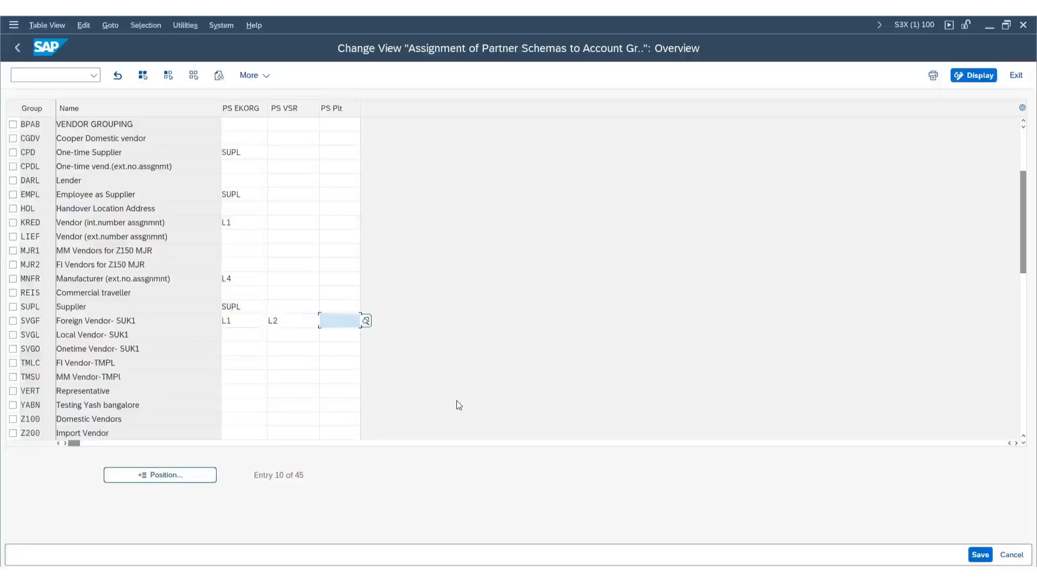
{"action": "type", "text": "L2"}
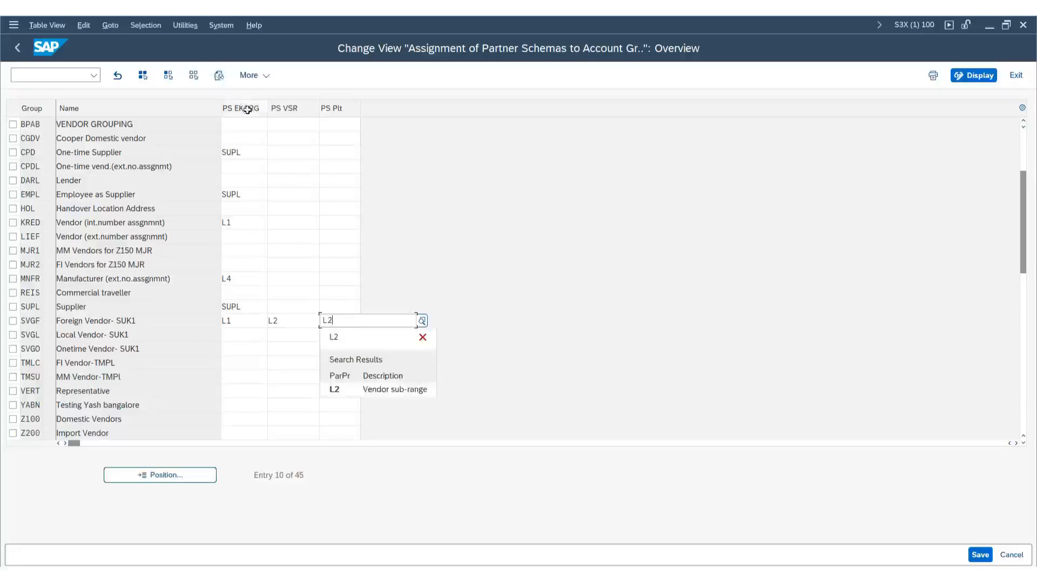
{"action": "left_click", "coordinate": [299, 193]}
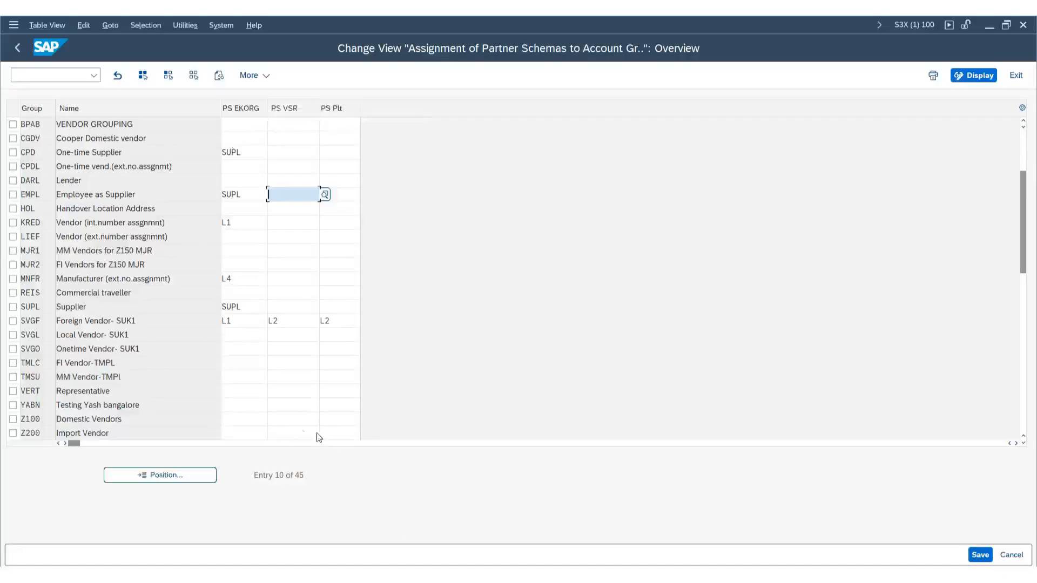
{"action": "left_click", "coordinate": [239, 322]}
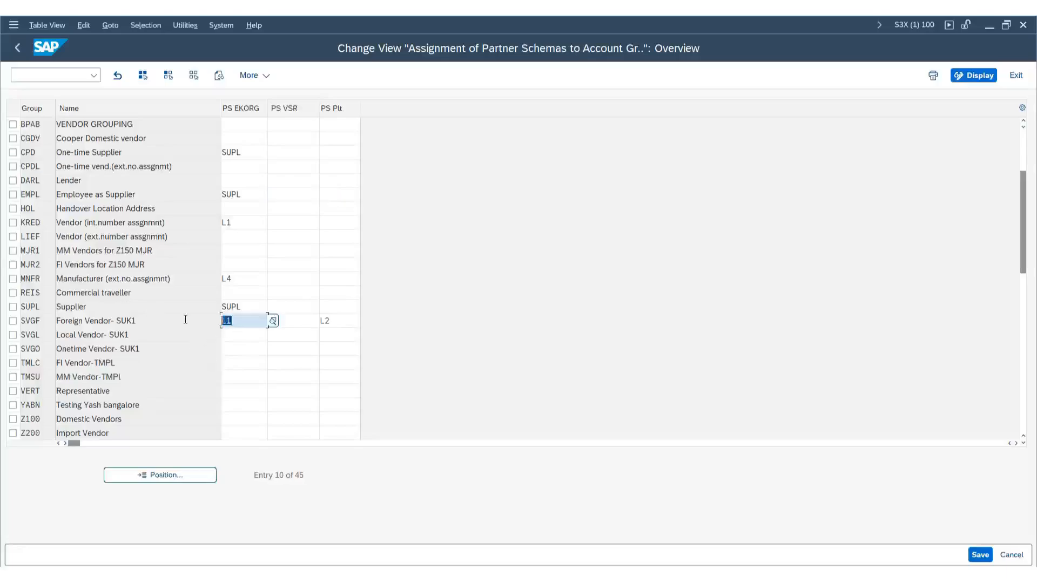
- Assign partner schema L1 as PS EKORG to account groups SVGL and SVGO
{"action": "left_click", "coordinate": [238, 340]}
{"action": "type", "text": "L1"}
{"action": "left_click", "coordinate": [238, 349]}
{"action": "type", "text": "L1"}
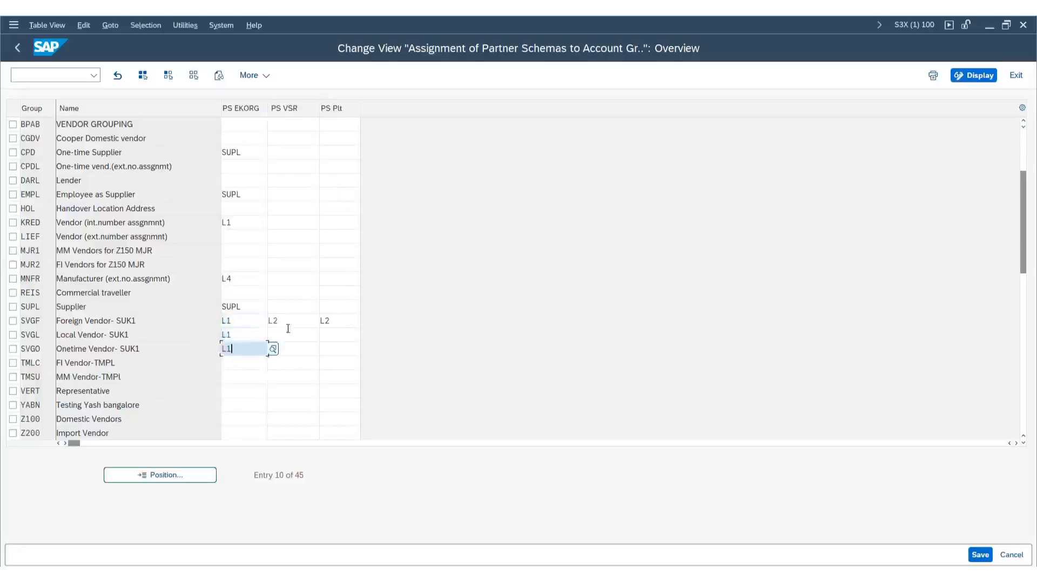
- Assign partner schema L2 as both PS VSR and PS Plt to account groups SVGL and SVGO
{"action": "left_click", "coordinate": [289, 323]}
{"action": "left_click", "coordinate": [287, 336]}
{"action": "type", "text": "L2"}
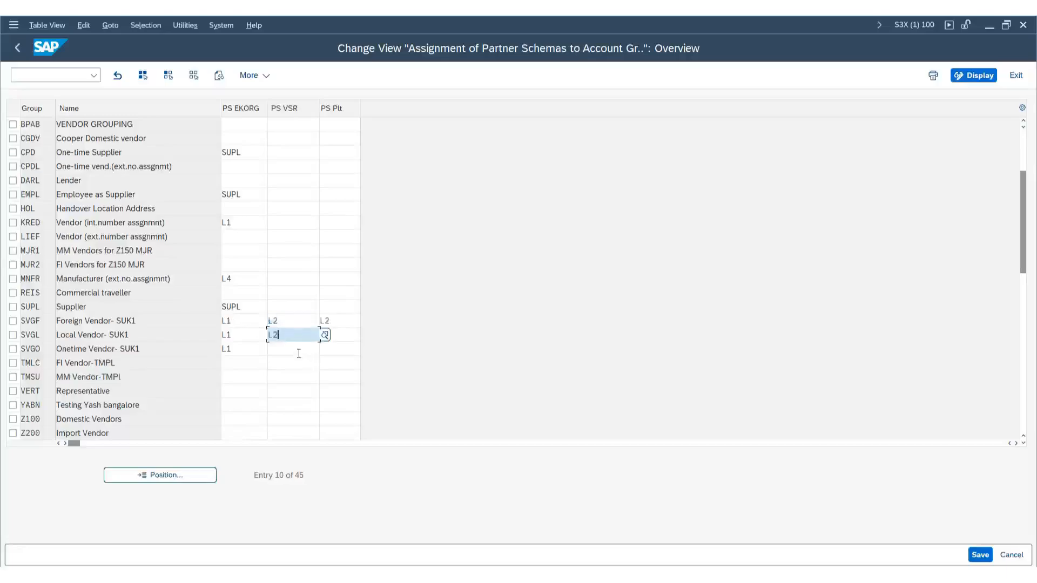
{"action": "left_click", "coordinate": [303, 350]}
{"action": "type", "text": "L2"}
{"action": "left_click", "coordinate": [324, 322]}
{"action": "left_click", "coordinate": [330, 336]}
{"action": "type", "text": "L2"}
{"action": "left_click", "coordinate": [342, 348]}
{"action": "type", "text": "L2"}
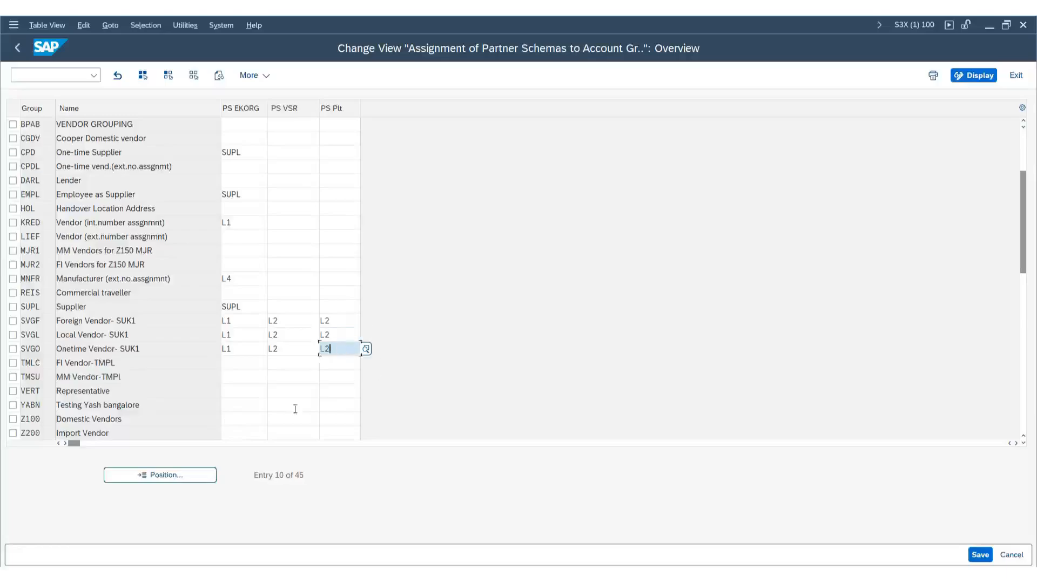
- Save the account group schema assignments under the proposed customizing request and return to the IMG structure
{"action": "left_click", "coordinate": [245, 368]}
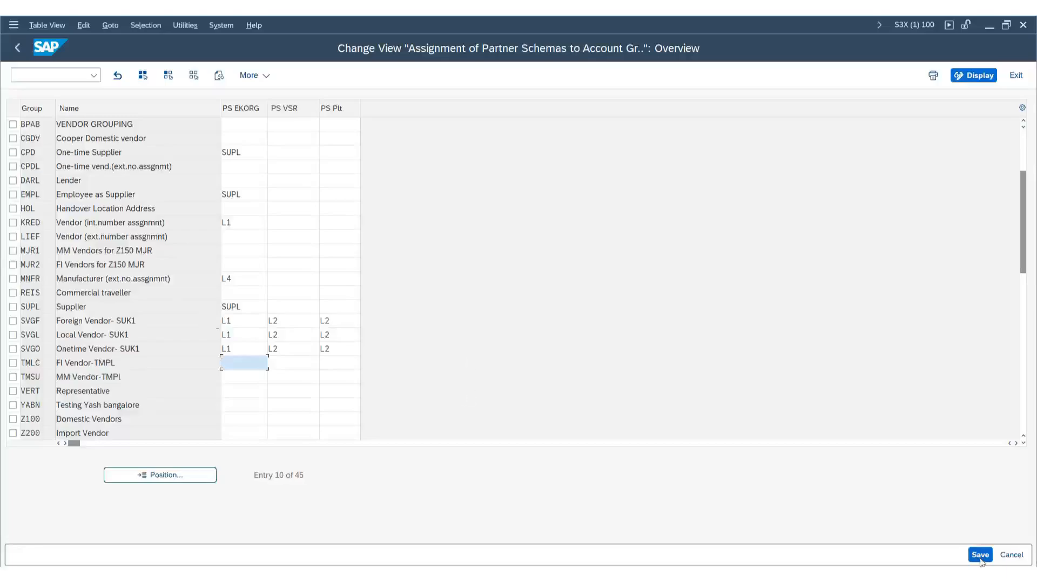
{"action": "left_click", "coordinate": [980, 555]}
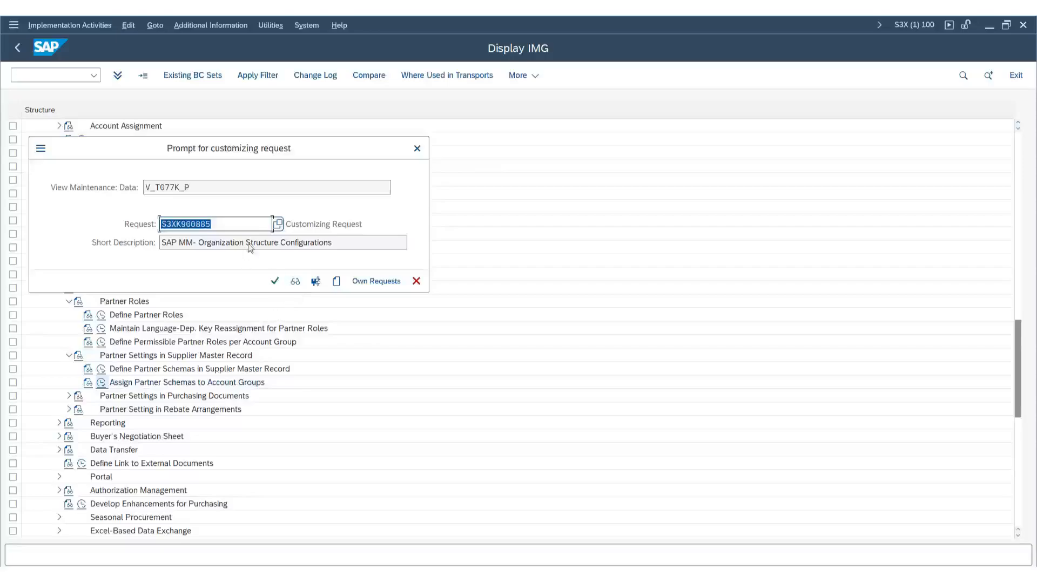
{"action": "left_click", "coordinate": [275, 282]}
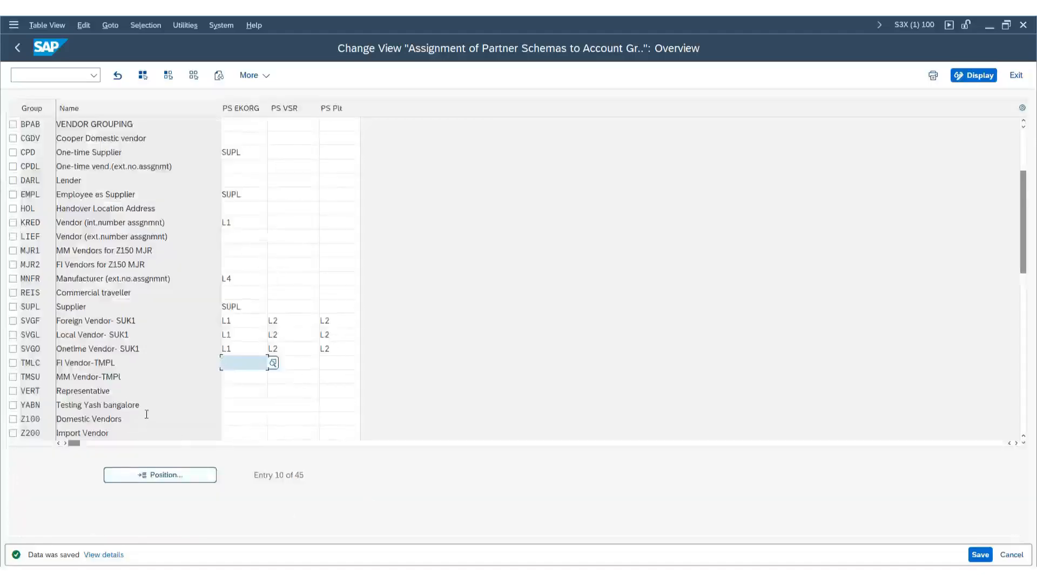
{"action": "left_click", "coordinate": [16, 48]}
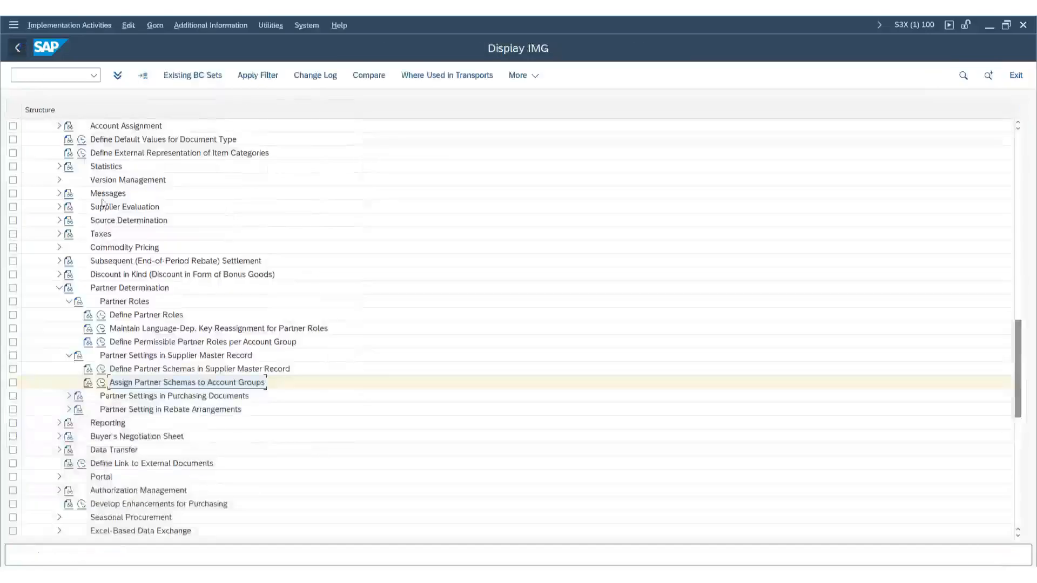
- Open Define Partner Schemas in Purchasing Documents under Partner Determination and look over the Standard PO and Stock Transfr PurOrd schemas
{"action": "scroll", "coordinate": [421, 352], "scroll_direction": "down", "scroll_amount": 1}
{"action": "scroll", "coordinate": [421, 352], "scroll_direction": "down", "scroll_amount": 2}
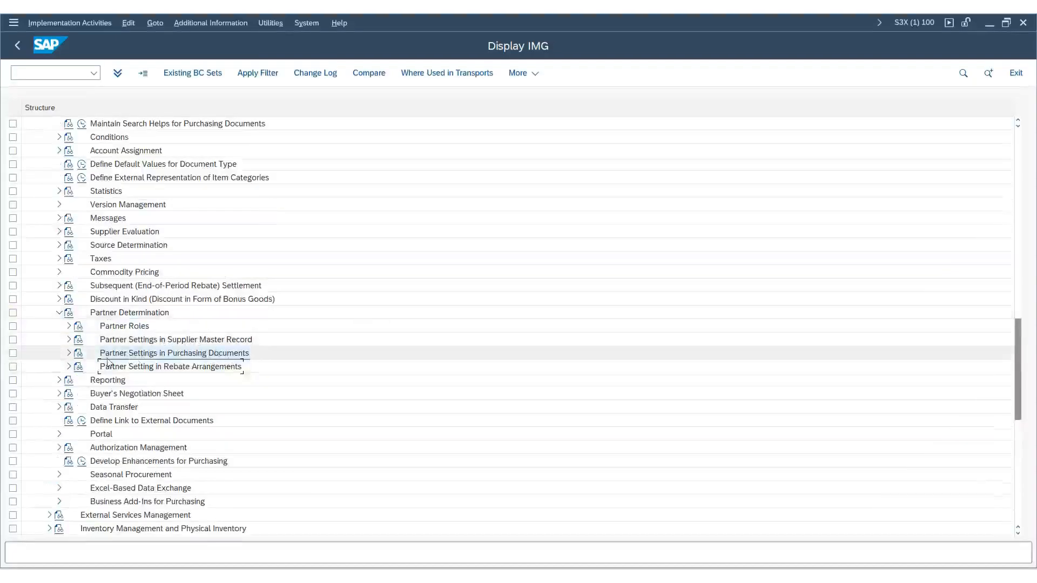
{"action": "left_click", "coordinate": [69, 353]}
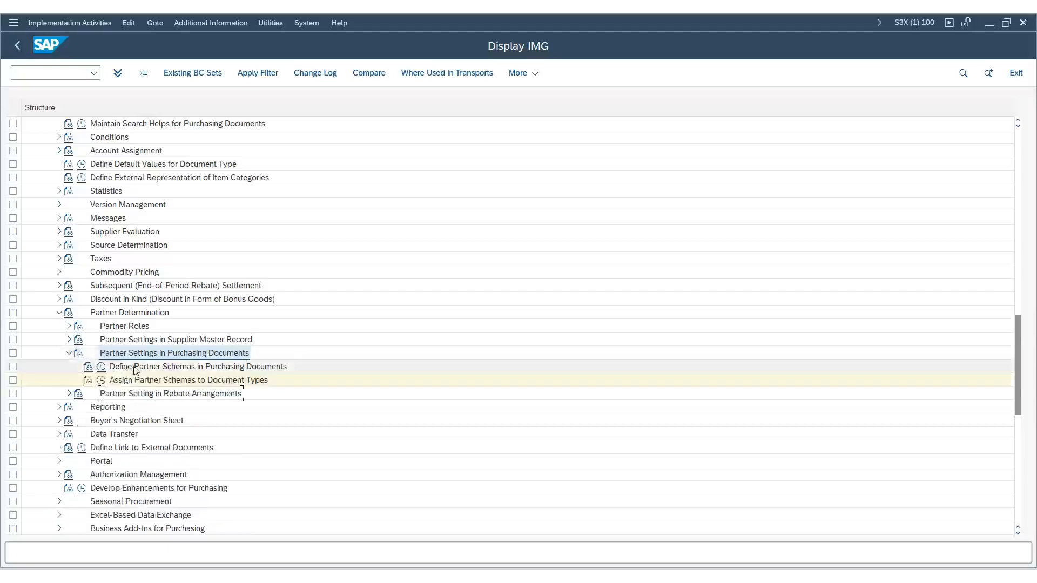
{"action": "left_click", "coordinate": [105, 370]}
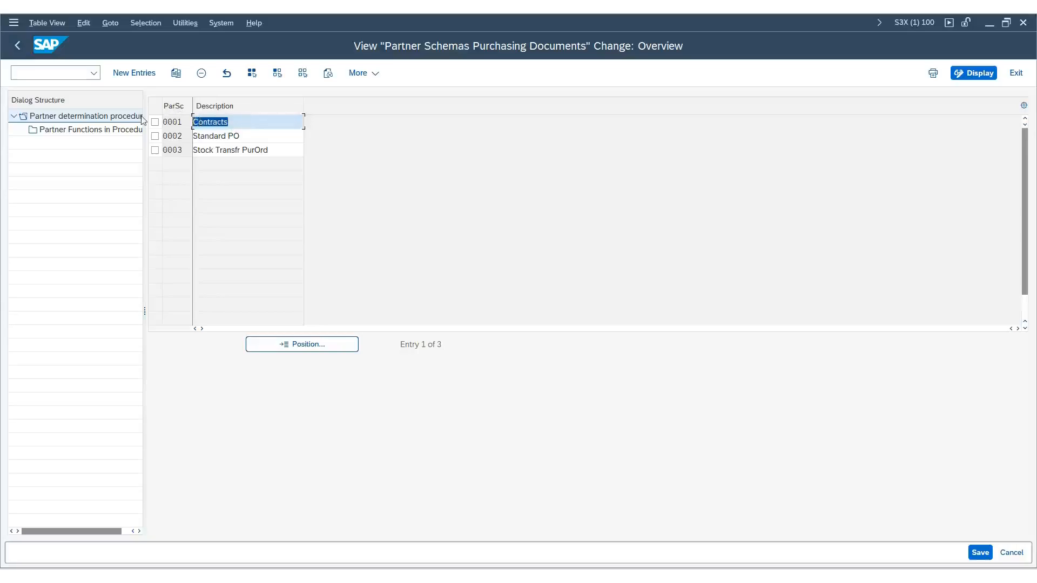
{"action": "left_click", "coordinate": [242, 136]}
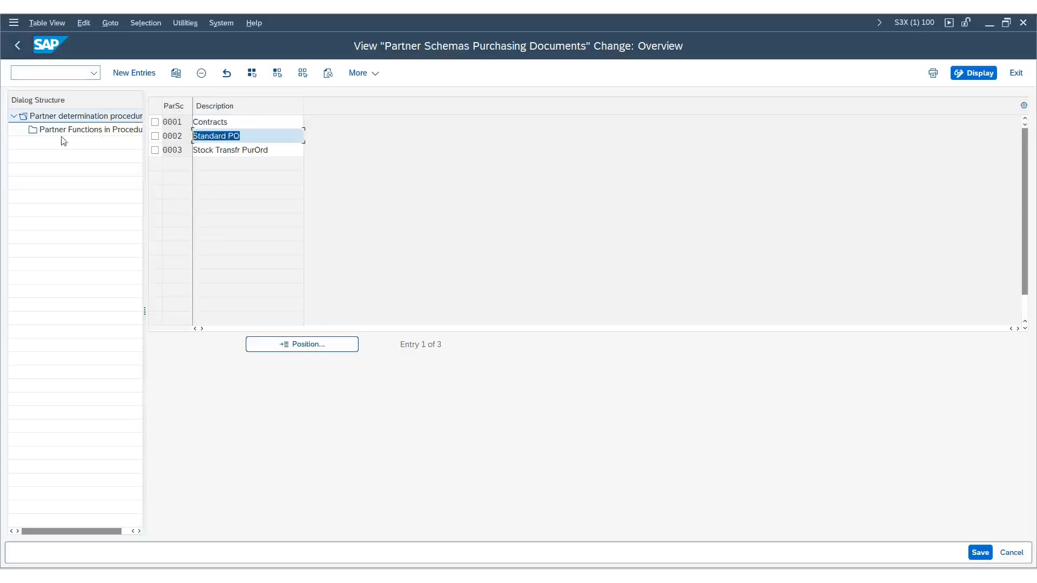
{"action": "left_click", "coordinate": [280, 149]}
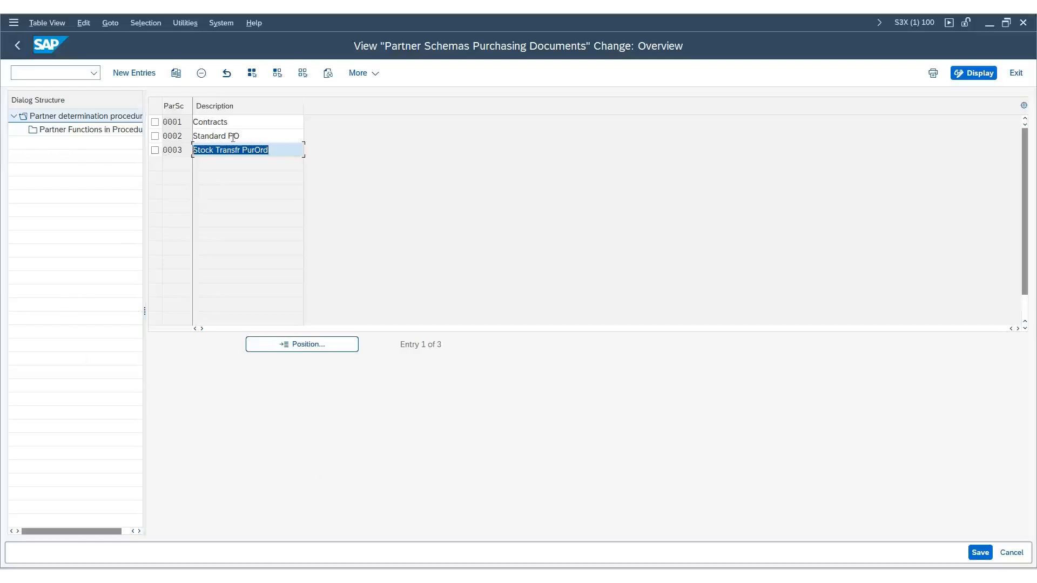
- Display the partner functions of schema 0002 Standard PO and mark the FS, VN, DP and PI rows
{"action": "left_click", "coordinate": [155, 137]}
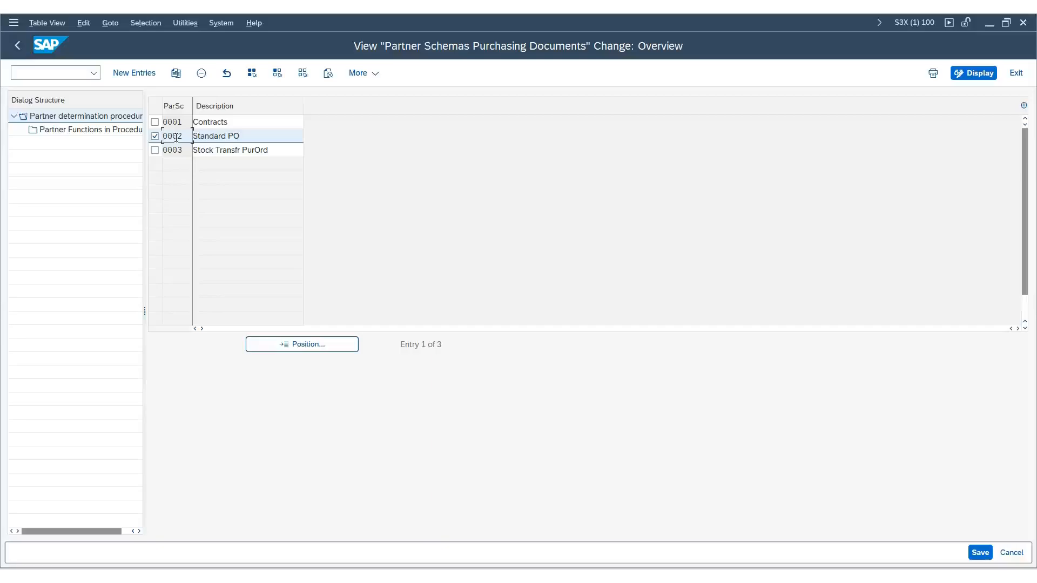
{"action": "double_click", "coordinate": [106, 135]}
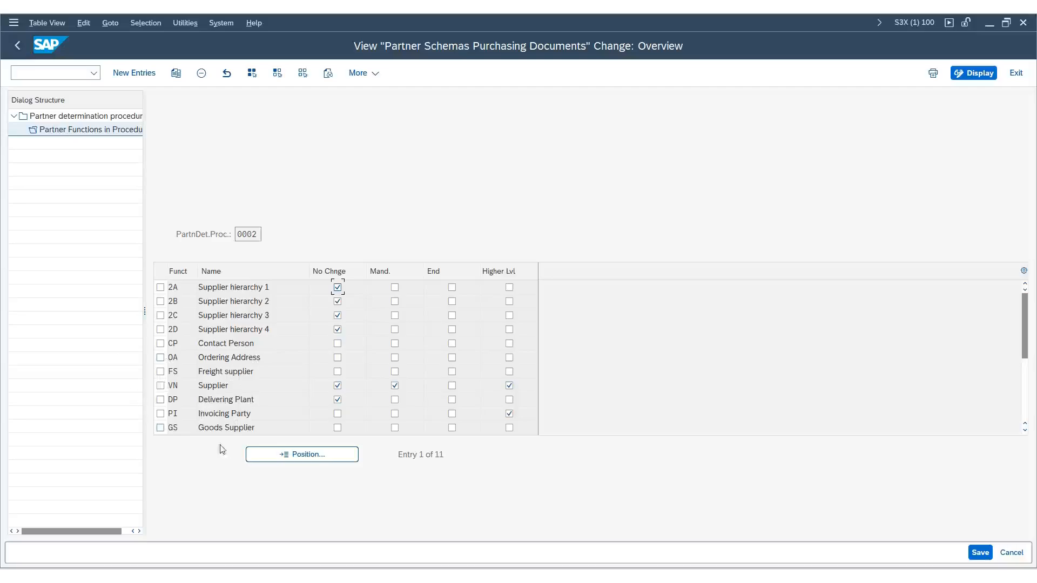
{"action": "scroll", "coordinate": [273, 362], "scroll_direction": "down", "scroll_amount": 1}
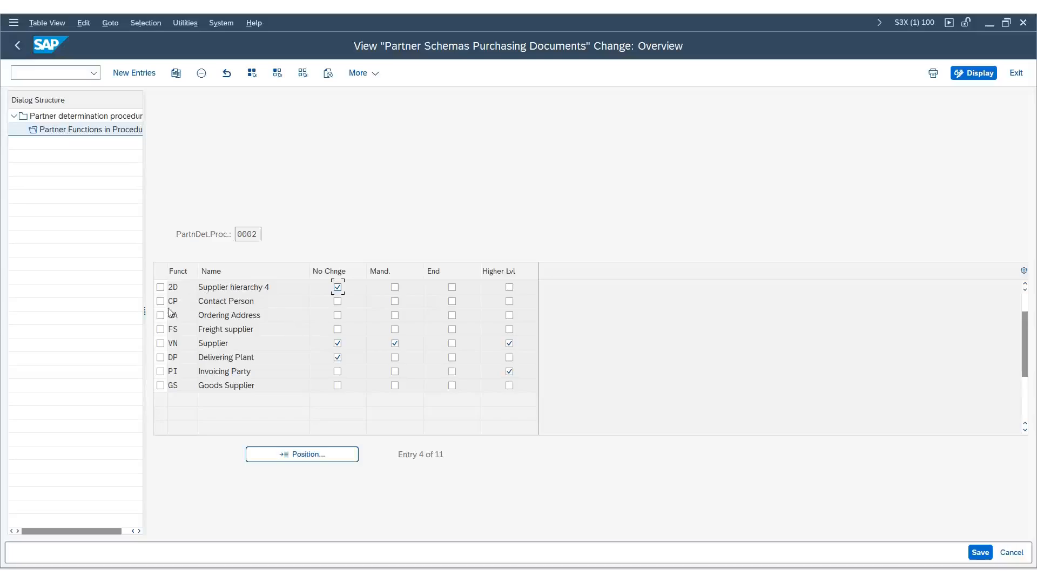
{"action": "left_click", "coordinate": [160, 344]}
{"action": "left_click", "coordinate": [161, 330]}
{"action": "left_click", "coordinate": [160, 357]}
{"action": "left_click", "coordinate": [161, 372]}
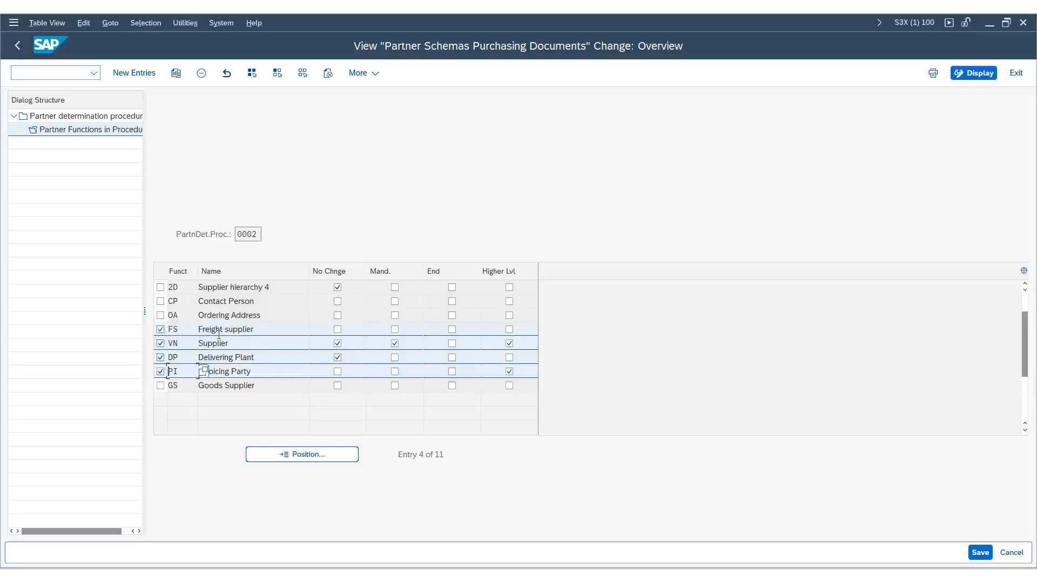
- Review the VN, DP and FS functions in procedure 0002, then return to the IMG structure
{"action": "double_click", "coordinate": [189, 345]}
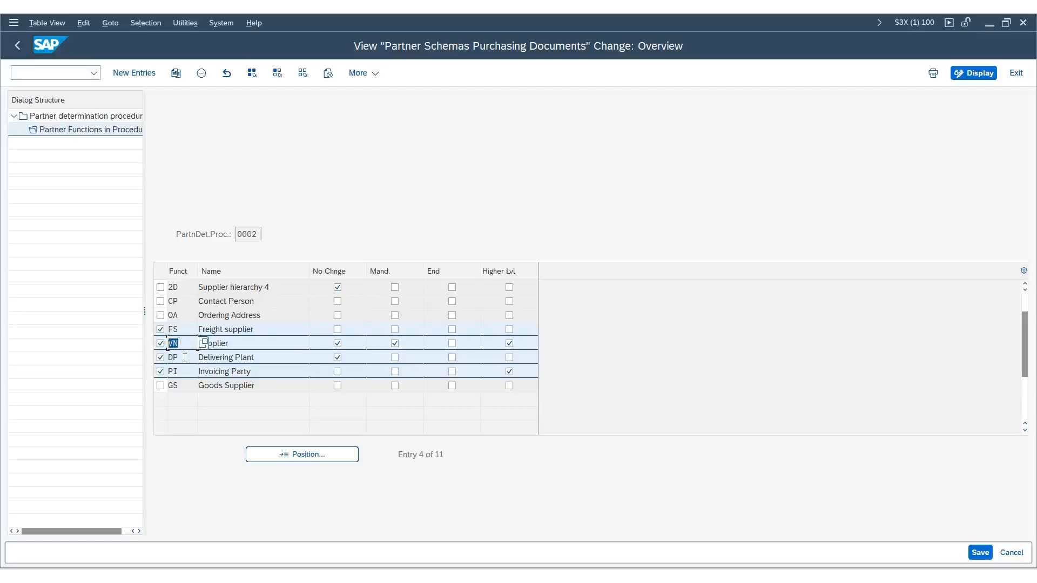
{"action": "left_click", "coordinate": [185, 358]}
{"action": "left_click", "coordinate": [337, 288]}
{"action": "left_click_drag", "start_coordinate": [187, 327], "coordinate": [168, 329]}
{"action": "left_click_drag", "start_coordinate": [260, 233], "coordinate": [202, 238]}
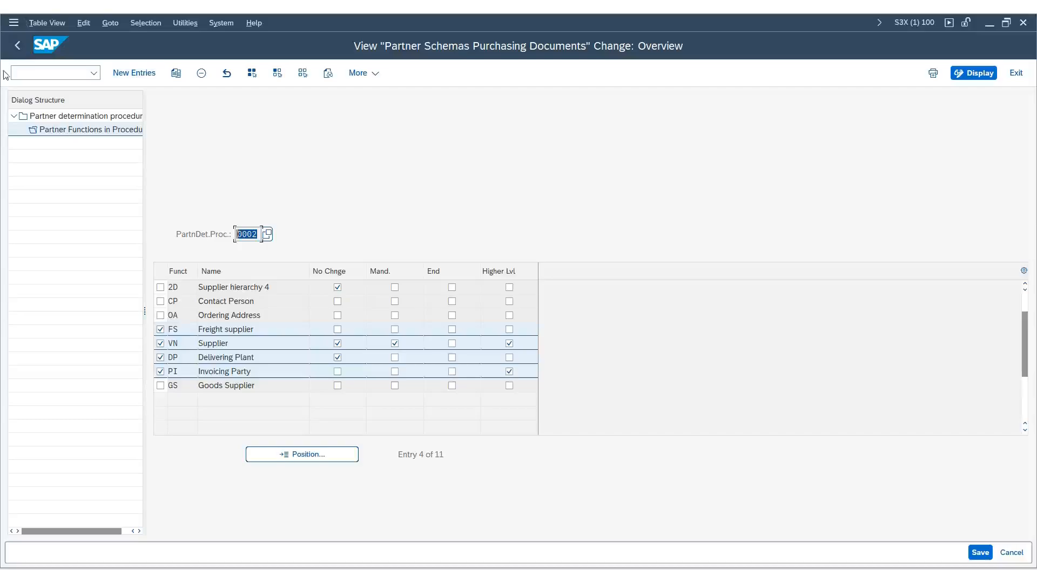
{"action": "left_click", "coordinate": [23, 49]}
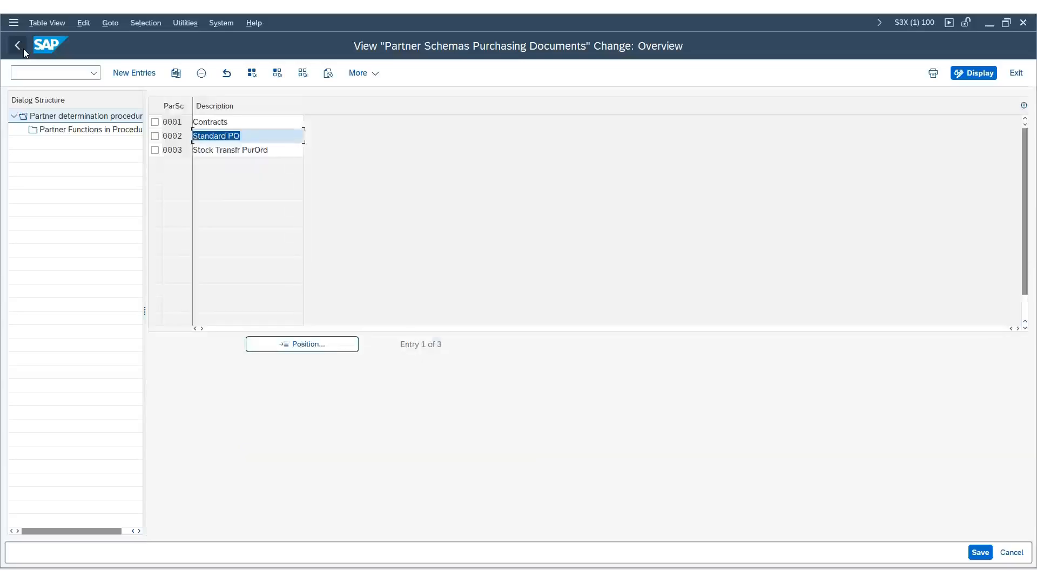
{"action": "left_click", "coordinate": [24, 49]}
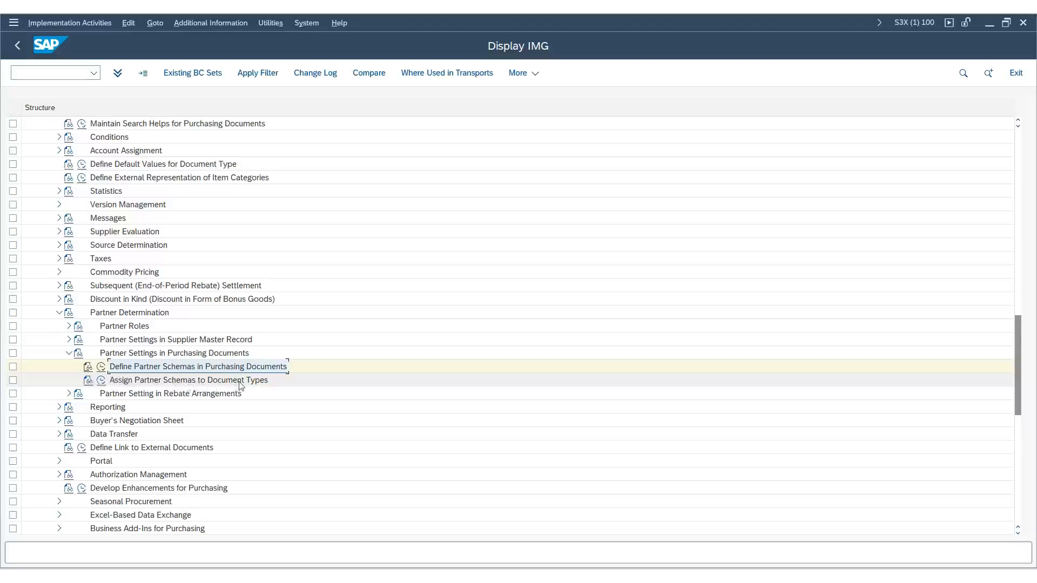
- Open Assign Partner Schemas to Document Types, check the partner schema assigned to purchase order type NB, and leave the view
{"action": "left_click", "coordinate": [102, 381]}
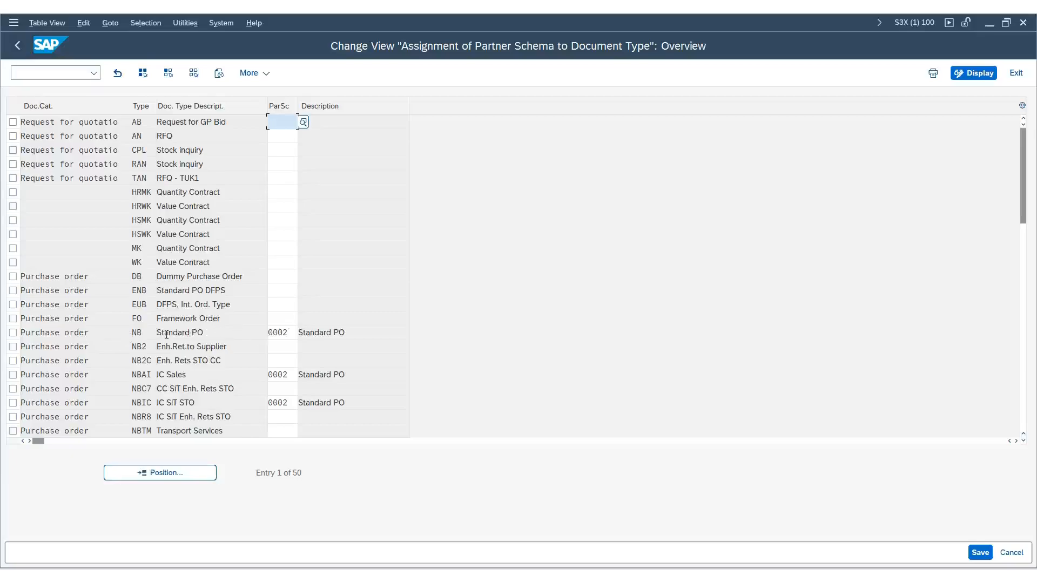
{"action": "left_click_drag", "start_coordinate": [145, 334], "coordinate": [43, 333]}
{"action": "left_click", "coordinate": [208, 332]}
{"action": "left_click_drag", "start_coordinate": [215, 330], "coordinate": [90, 331]}
{"action": "left_click_drag", "start_coordinate": [290, 334], "coordinate": [241, 333]}
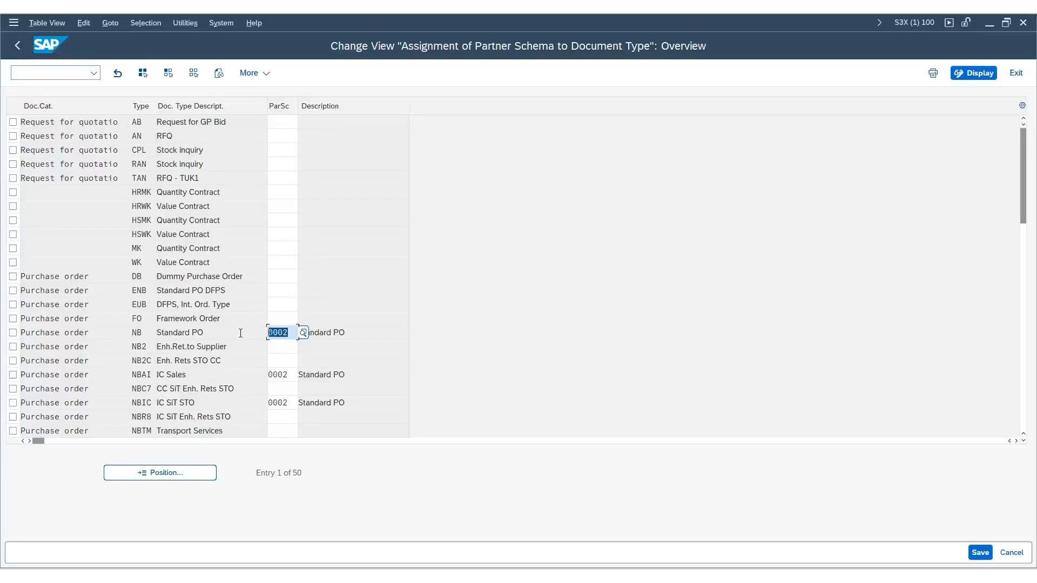
{"action": "left_click", "coordinate": [319, 333]}
{"action": "double_click", "coordinate": [288, 334]}
{"action": "left_click", "coordinate": [16, 44]}
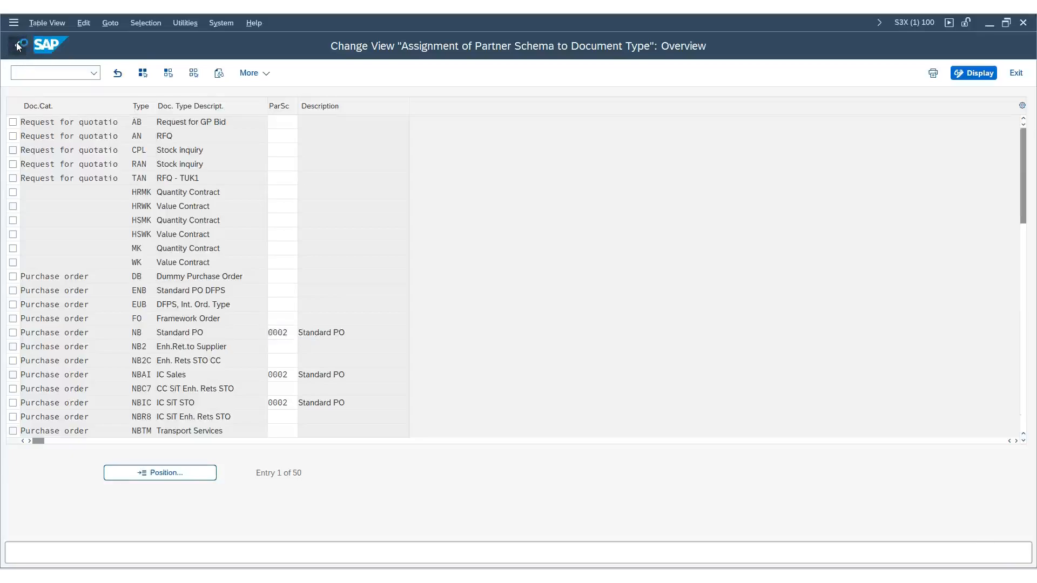